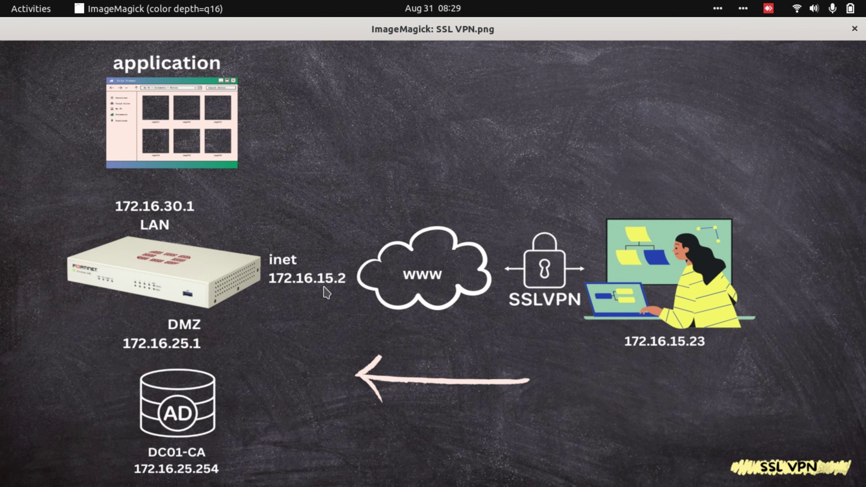
Give port1 alias inet, address 172.16.15.2/24, and HTTPS plus PING admin access.
key("alt+Tab")
double_click(186, 337)
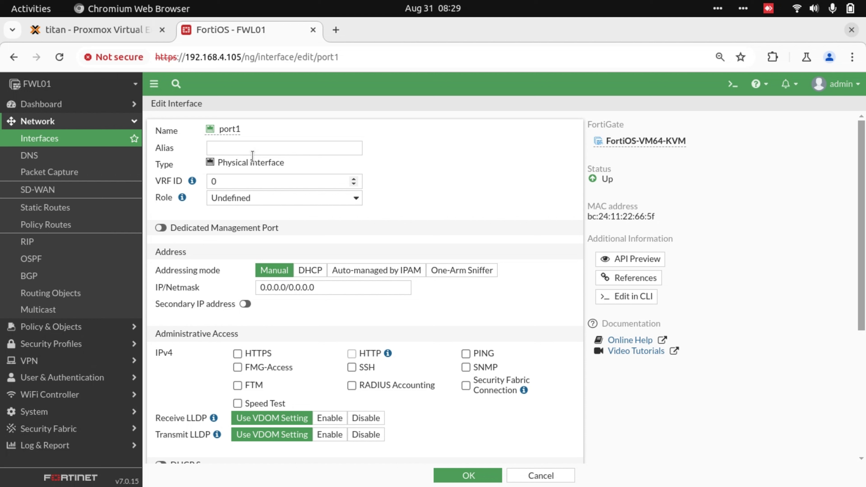
left_click(256, 148)
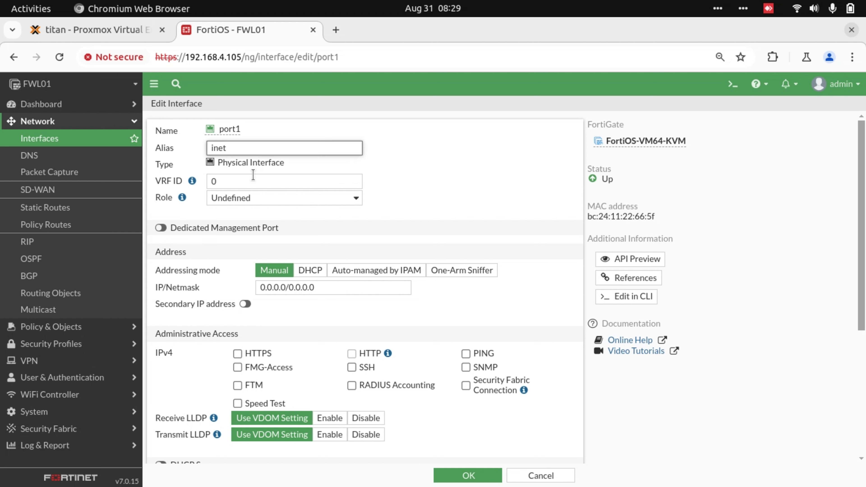
left_click(323, 288)
type("172.16.15.2")
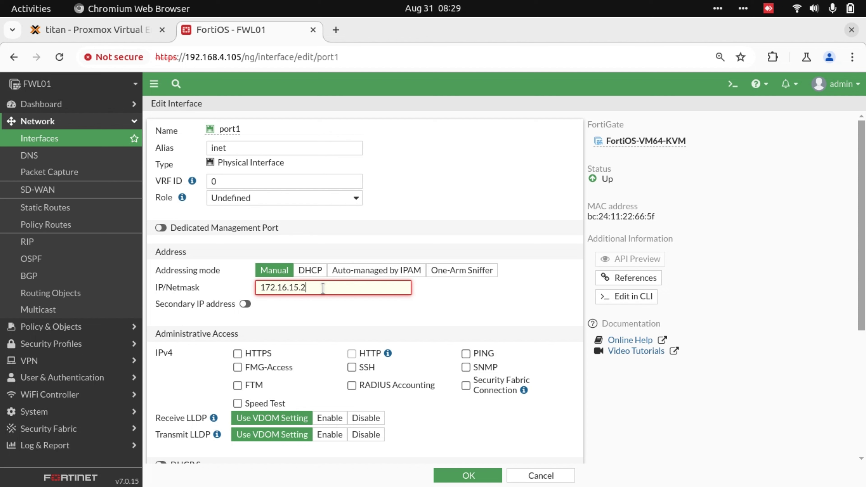
type("/24")
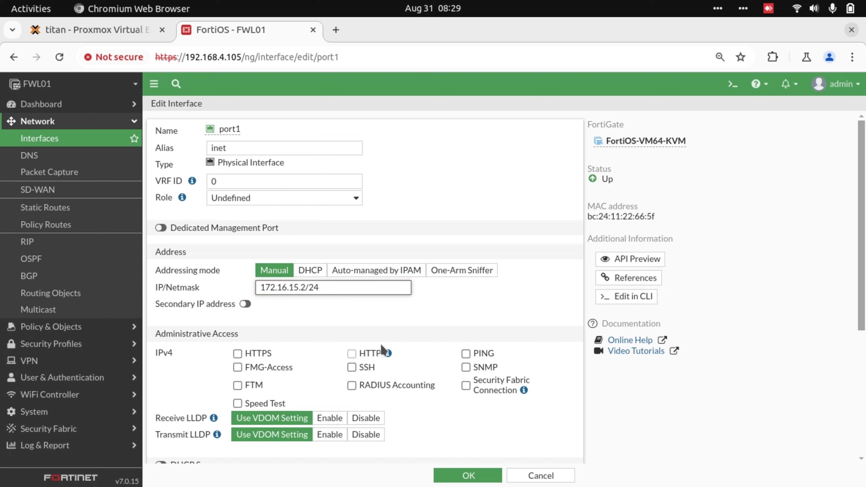
left_click(476, 355)
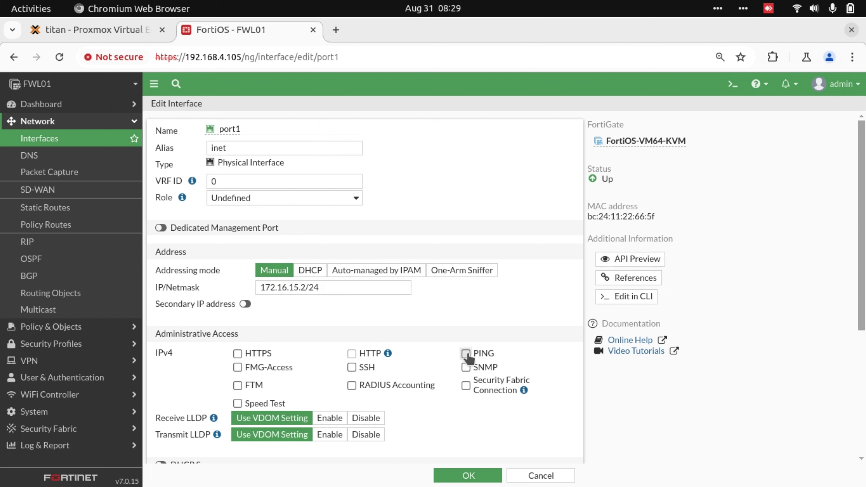
left_click(238, 353)
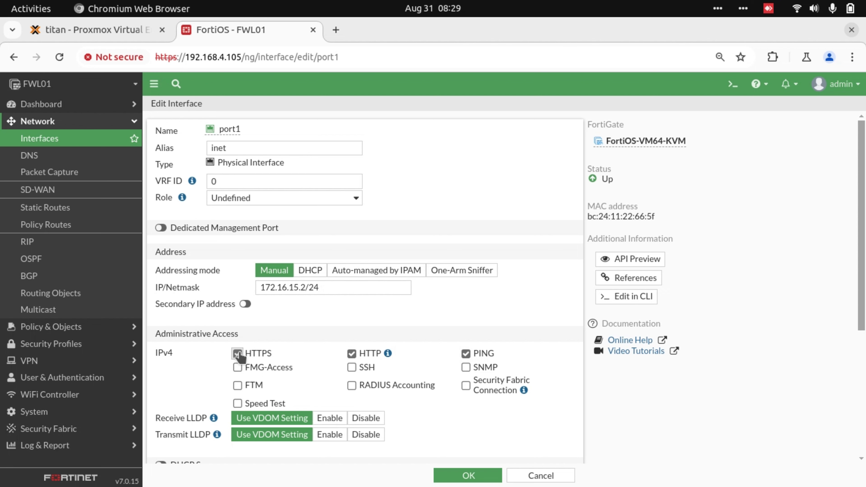
left_click(468, 476)
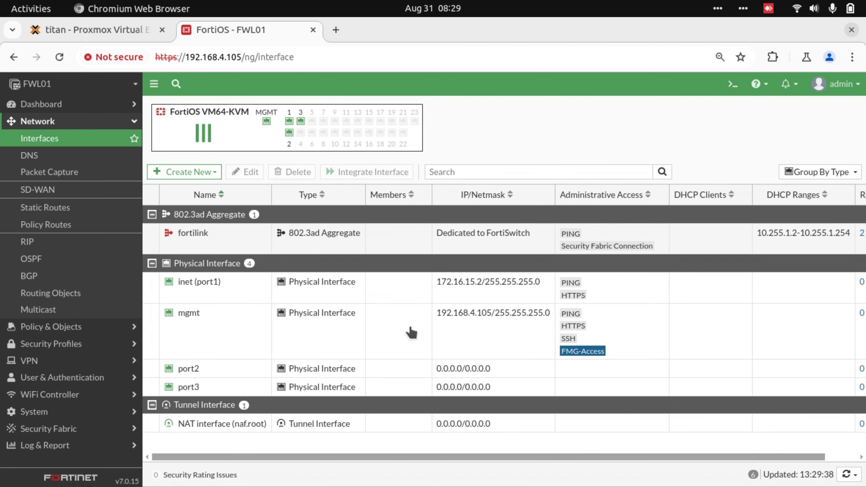
Check the diagram, then give port2 alias DMZ, 172.16.25.1/24, with HTTPS and PING access.
key("ctrl+alt+Right")
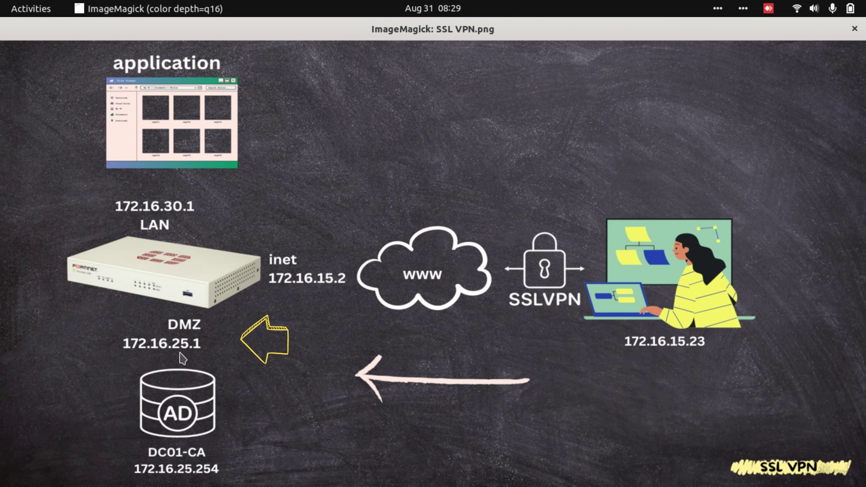
key("ctrl+alt+Left")
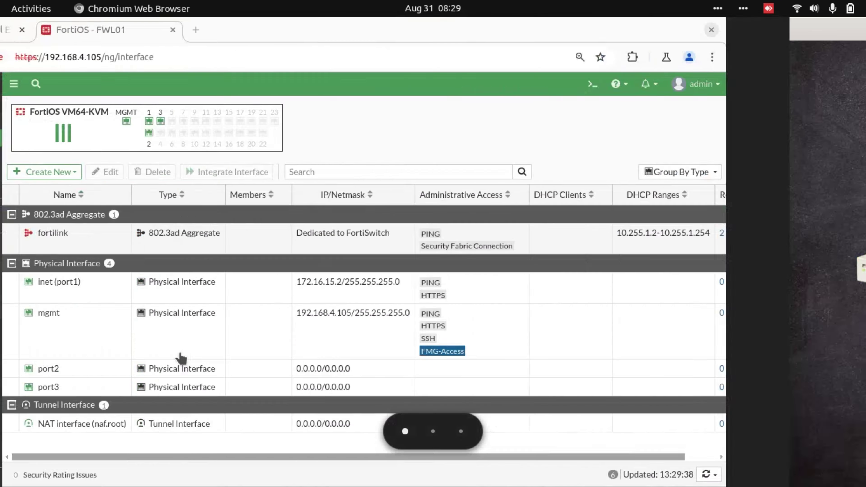
double_click(181, 365)
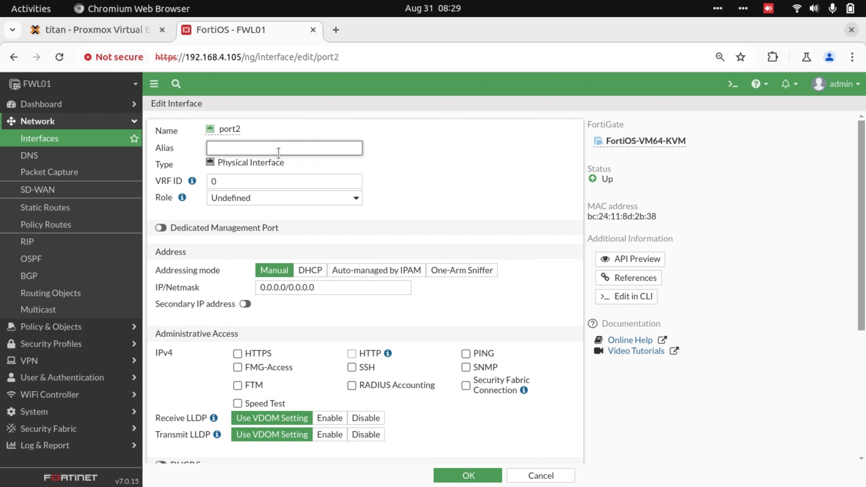
triple_click(318, 287)
type("172.16.25.")
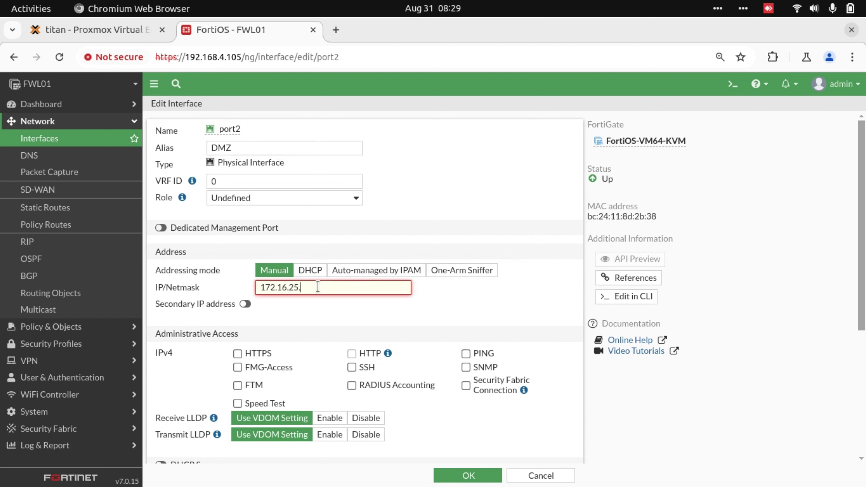
type("1/24")
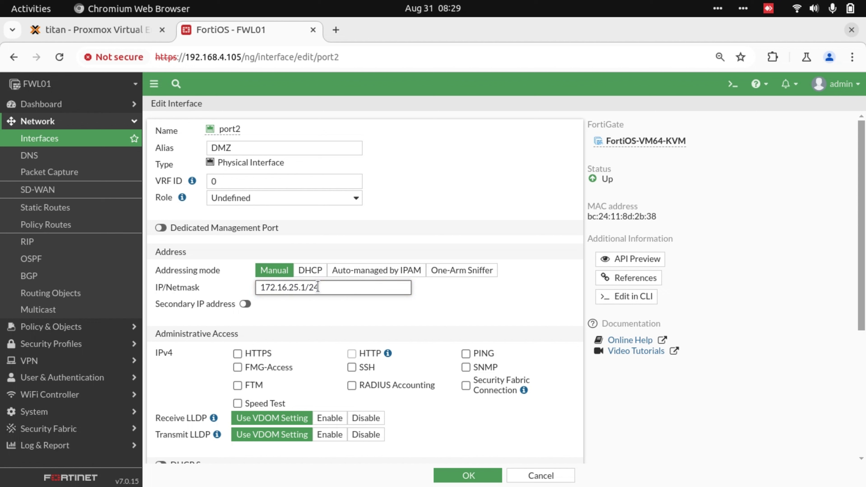
left_click(237, 353)
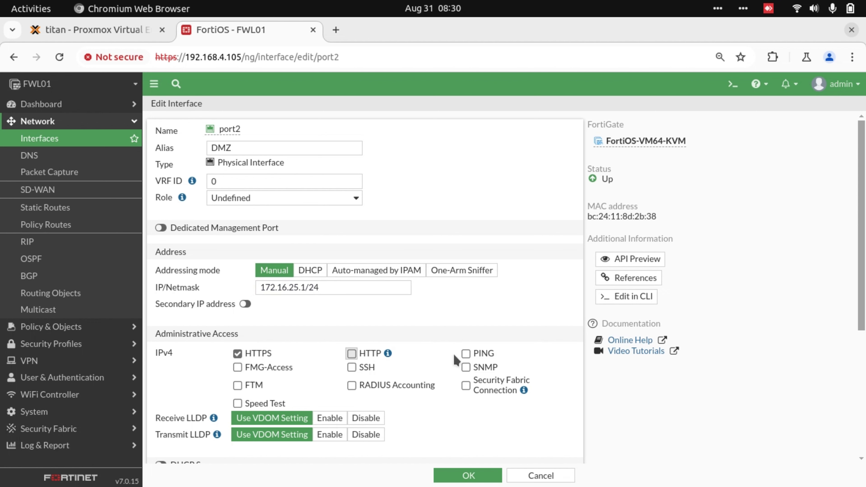
left_click(466, 354)
left_click(468, 475)
key("alt+Tab")
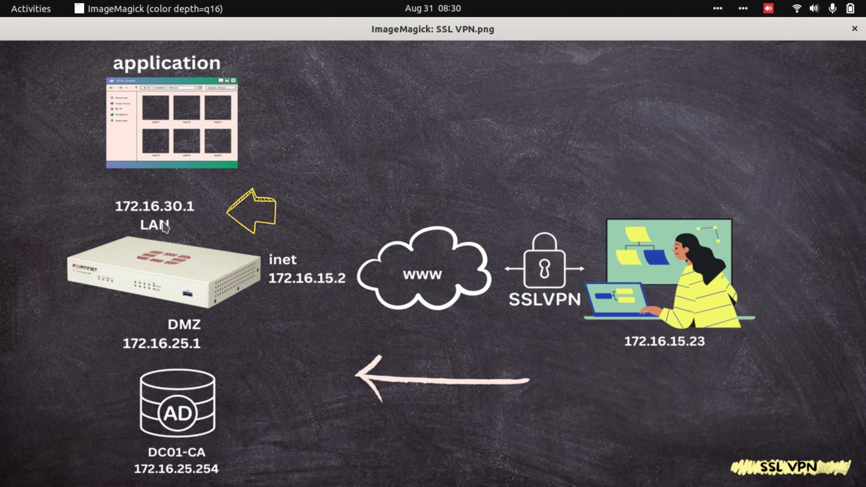
Give port3 alias LAN30, address 172.16.30.1/24, and HTTPS plus PING admin access.
key("alt+Tab")
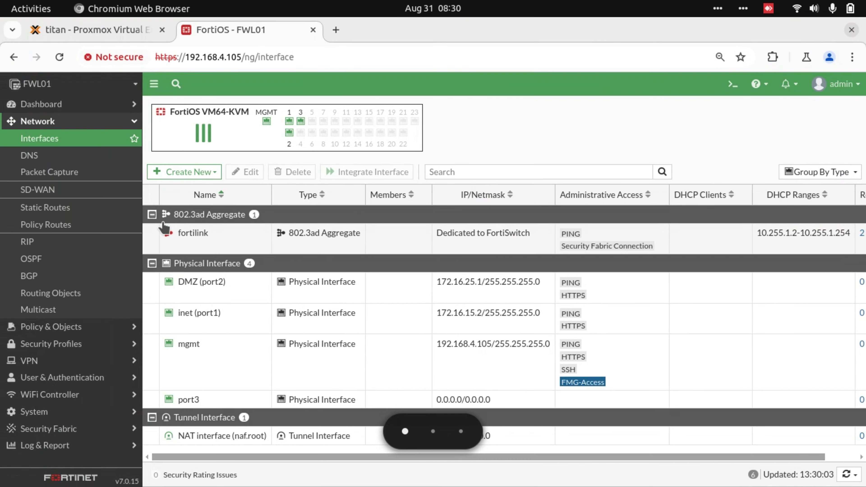
double_click(197, 399)
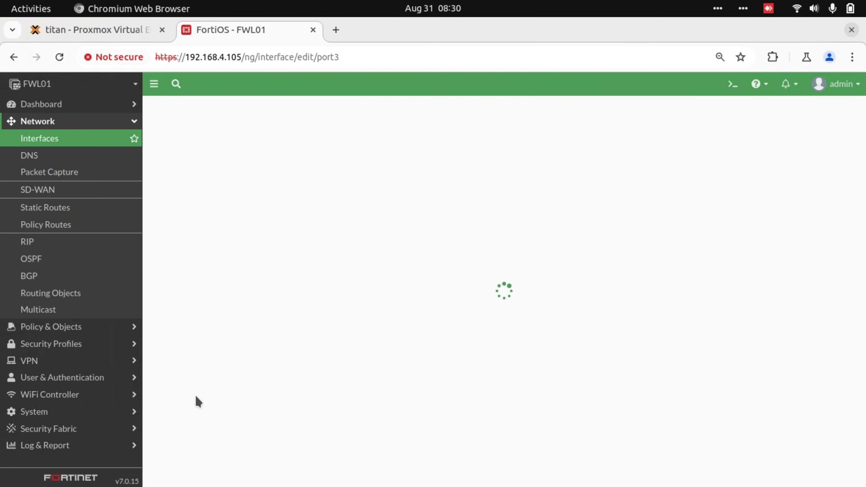
left_click(260, 149)
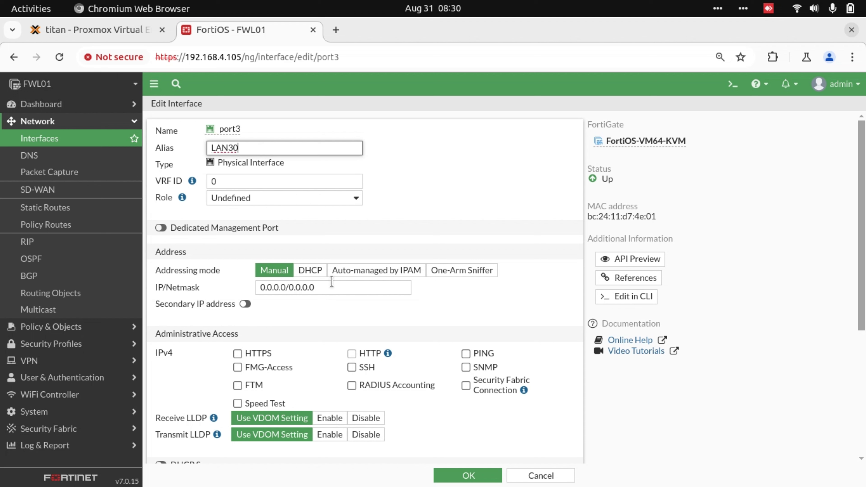
triple_click(329, 289)
type("172.16.30.1/")
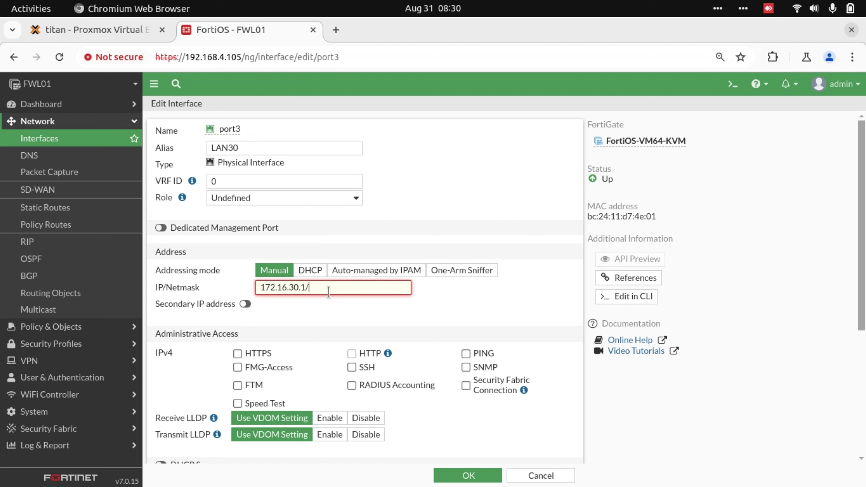
type("24")
left_click(237, 354)
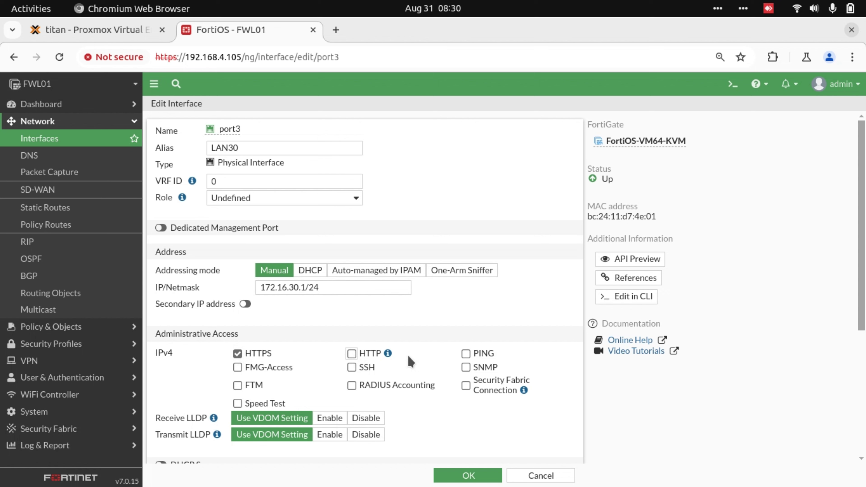
left_click(466, 353)
left_click(484, 476)
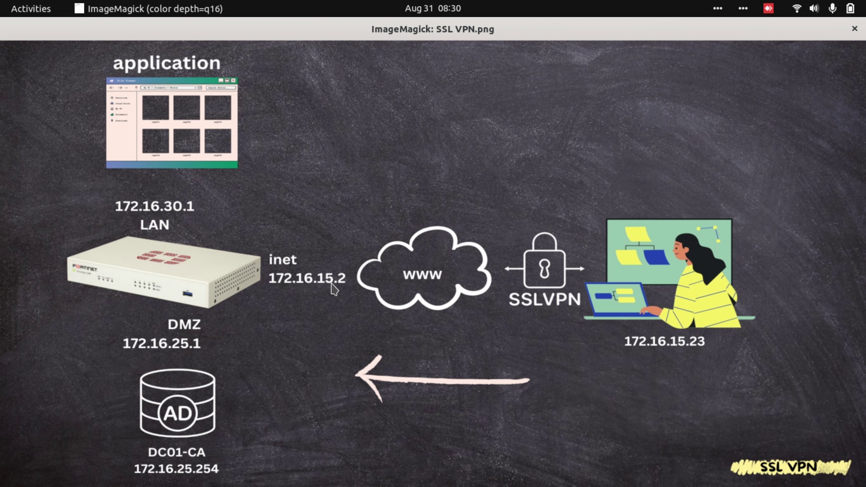
Create a default static route via gateway 172.16.15.1 on inet (port1).
key("alt+Tab")
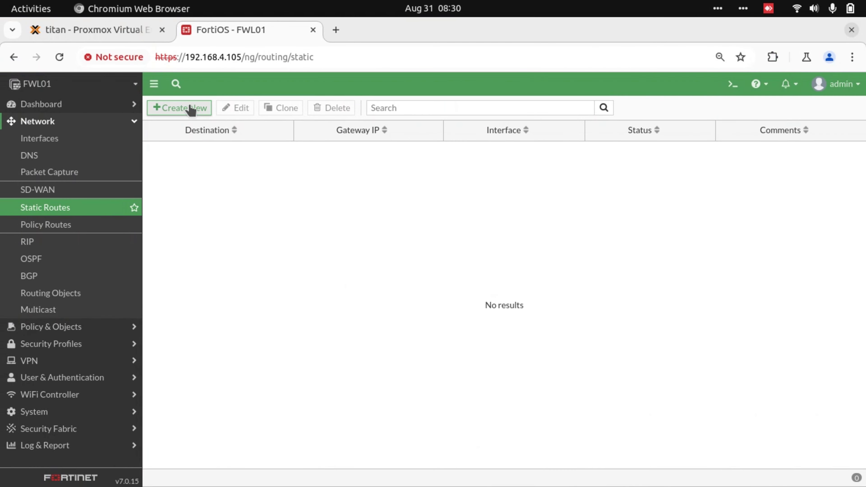
left_click(187, 108)
triple_click(300, 165)
type("17")
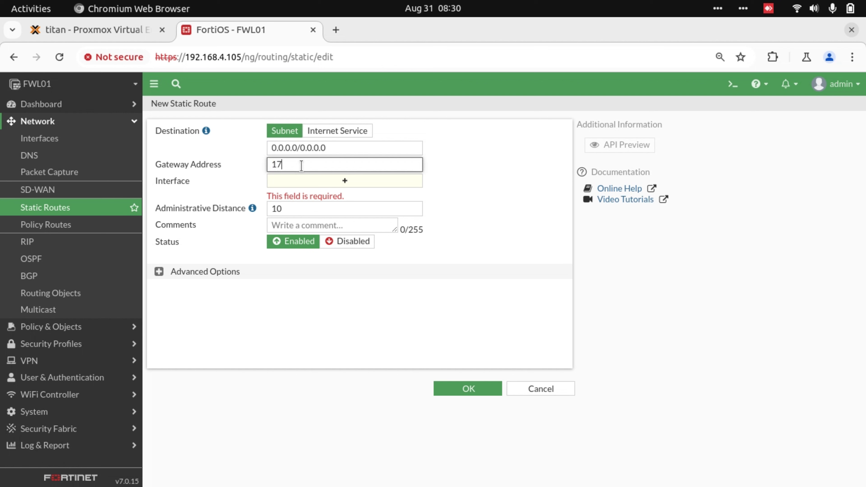
type("2.16.15.1")
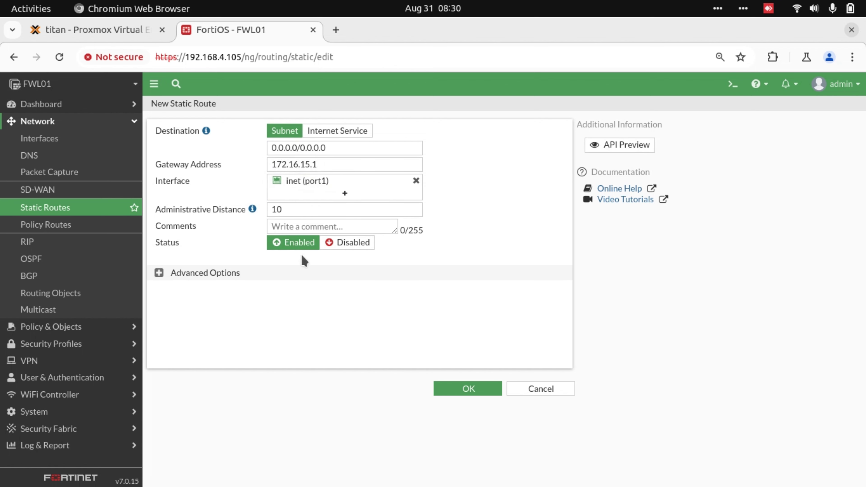
left_click(482, 395)
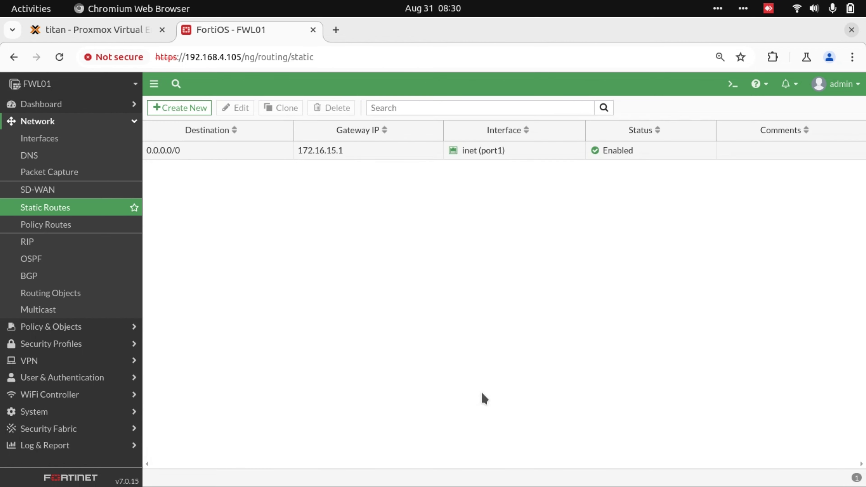
Run exec ping 1.1.1.1 in the CLI console to confirm internet reachability.
left_click(731, 85)
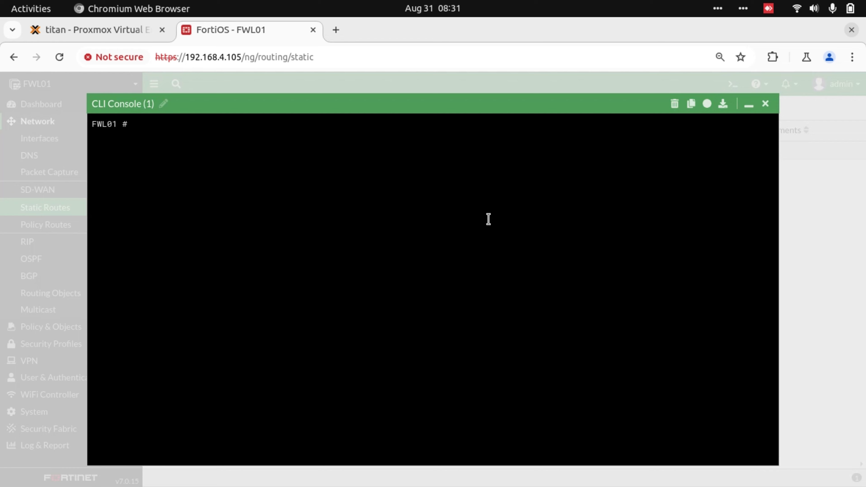
type("exec ping 1.1.1.1")
key("Return")
key("ctrl+c")
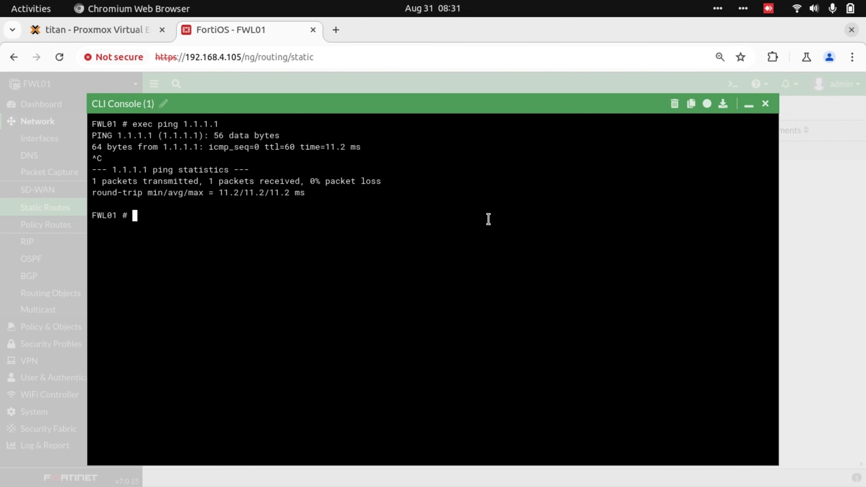
left_click(765, 103)
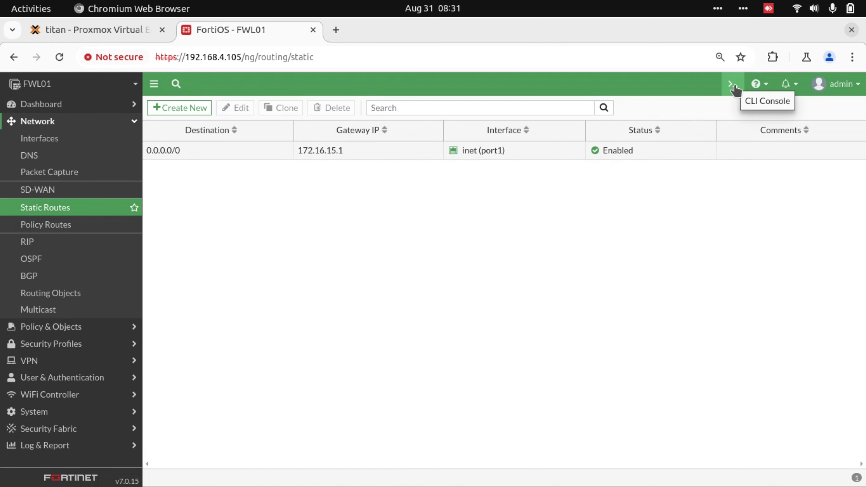
key("ctrl+alt+Right")
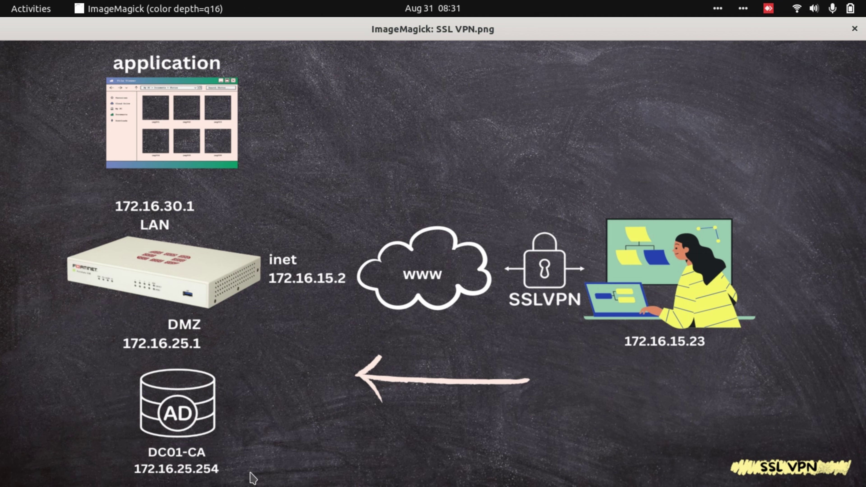
Set the primary DNS server to 172.16.25.254 and clear the secondary server.
key("alt+Tab")
left_click(33, 155)
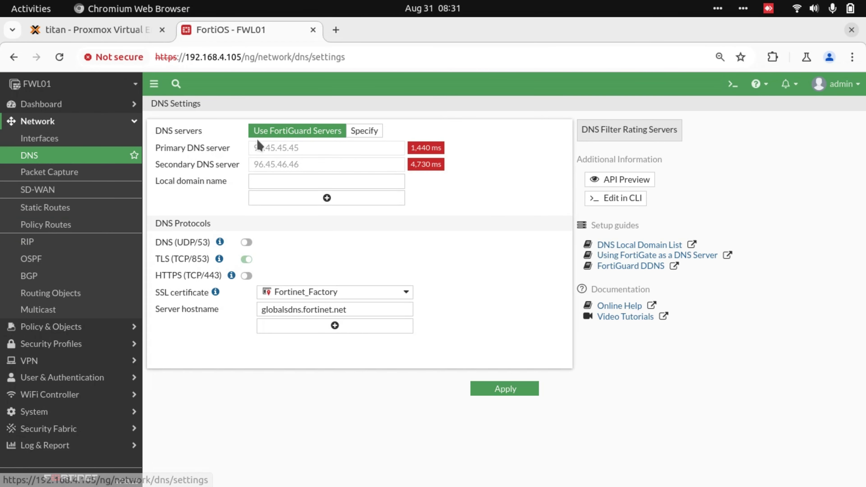
triple_click(344, 146)
type("172.16.25.")
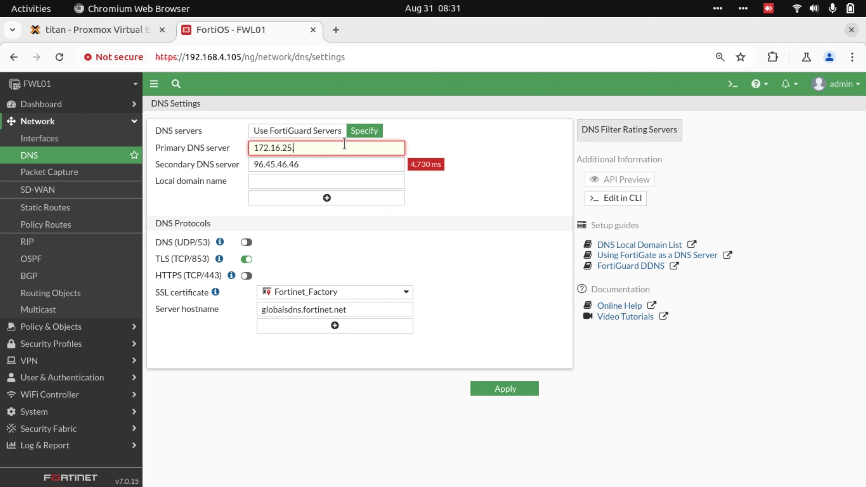
type("254")
key("Tab")
key("BackSpace")
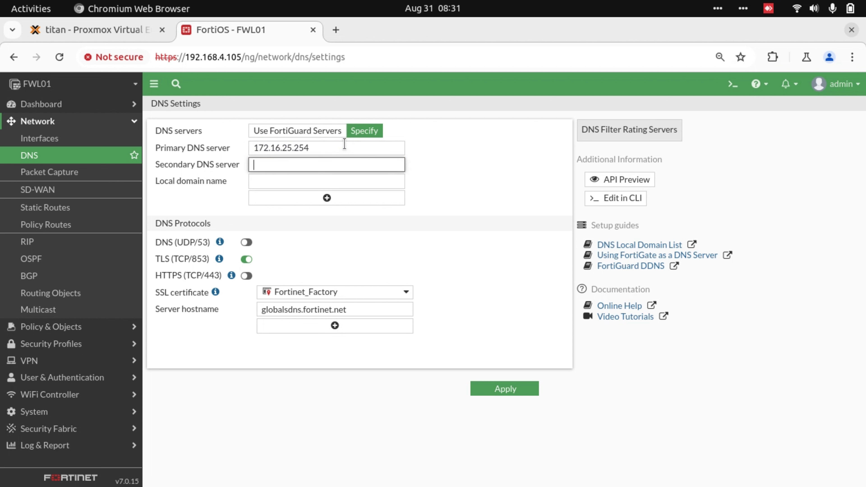
Set local domain staticroute.io, use UDP/53 instead of TLS, apply, and ping dc01 from the console.
left_click(324, 183)
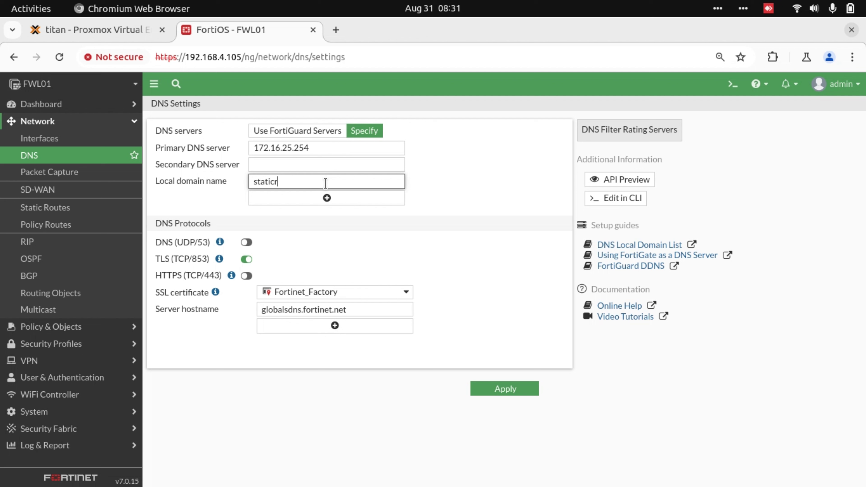
type("staticroute.io")
left_click(244, 324)
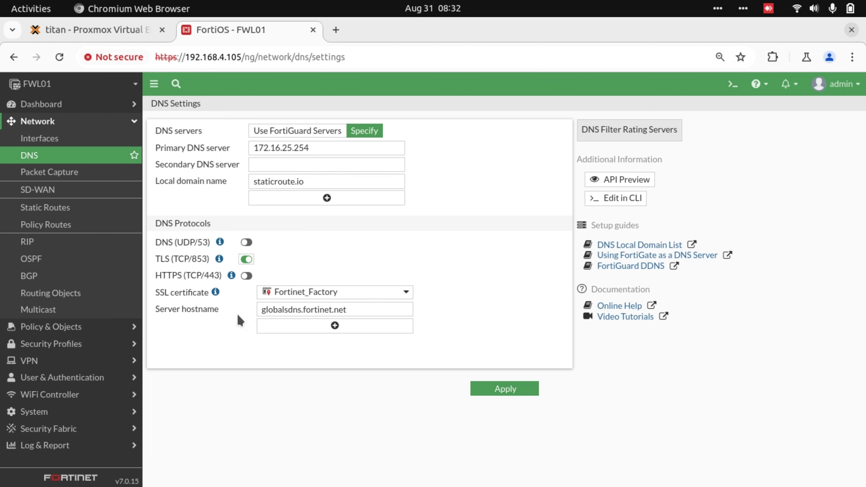
left_click(247, 259)
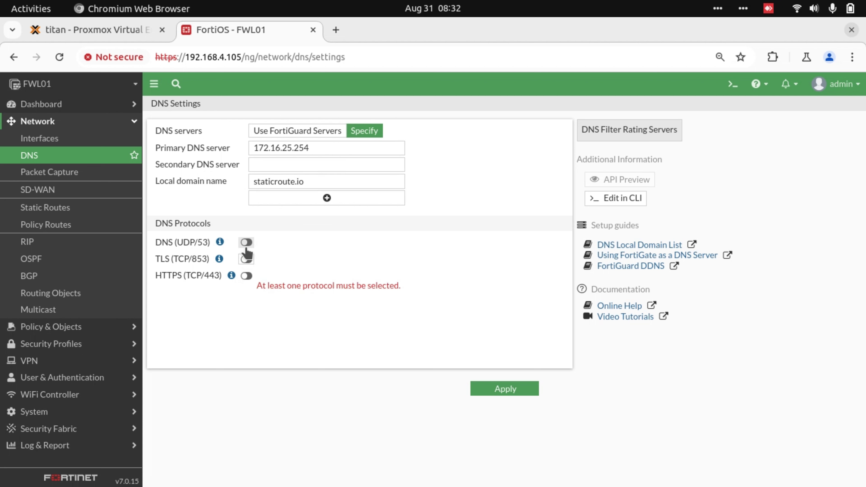
left_click(246, 242)
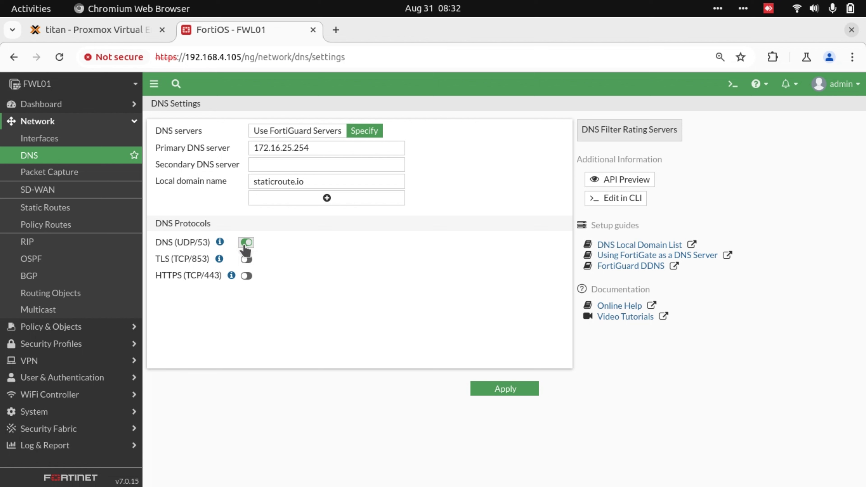
left_click(499, 391)
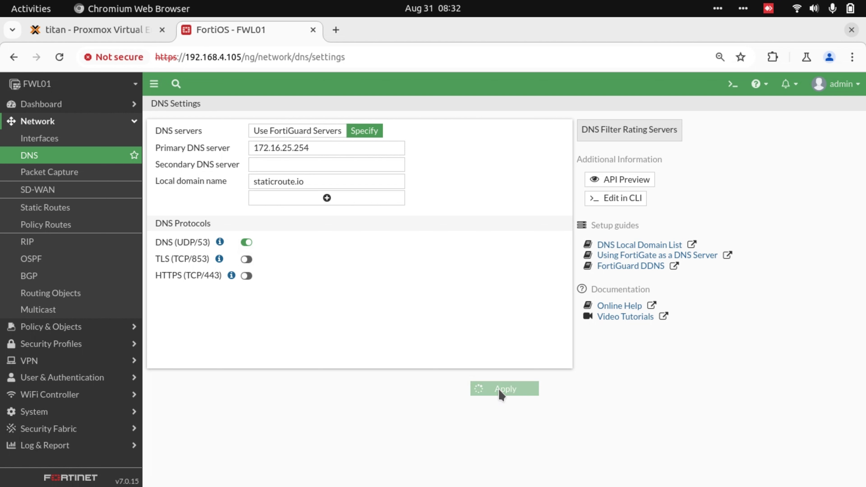
left_click(732, 84)
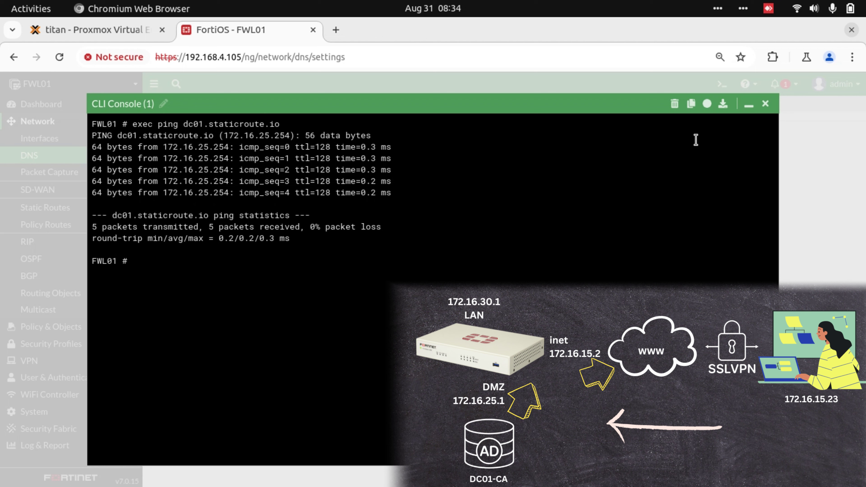
left_click(765, 103)
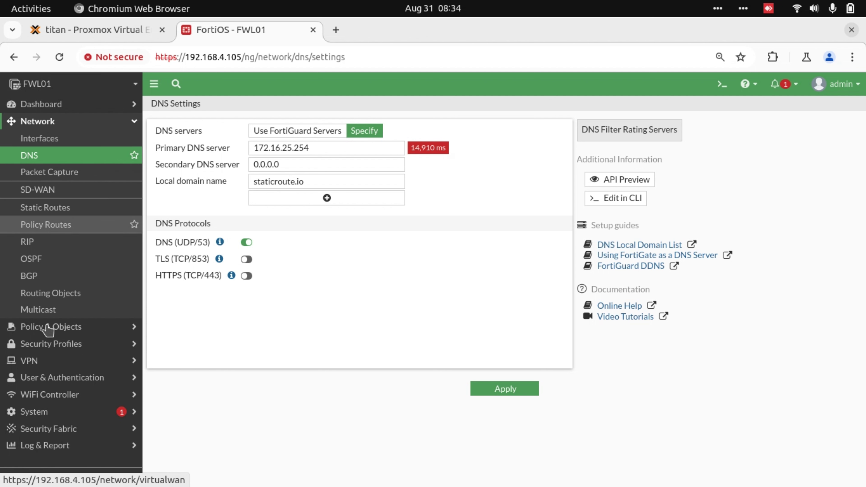
Set time zone (GMT+12:00) Auckland, Wellington, disable the local NTP server, and apply.
left_click(50, 422)
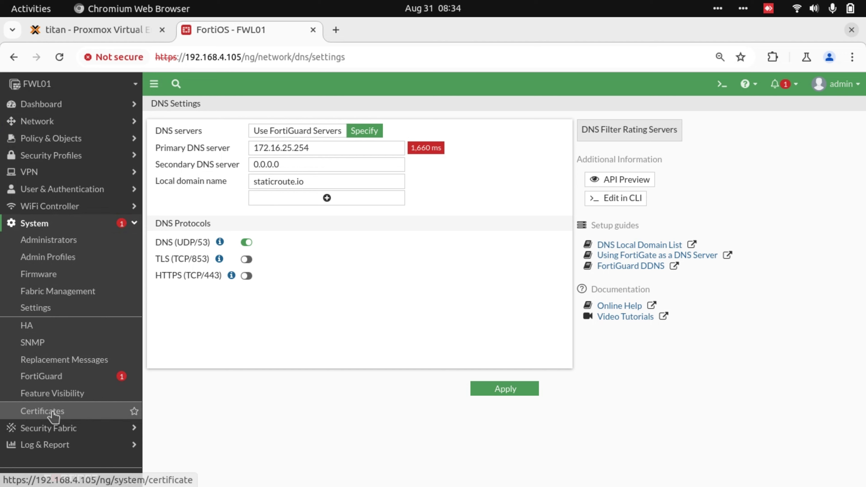
left_click(57, 309)
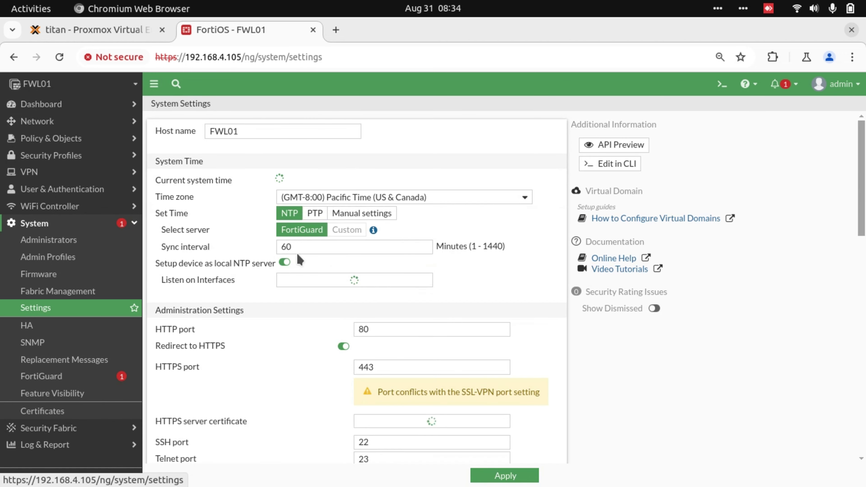
left_click(497, 197)
left_click_drag(534, 227, 534, 406)
left_click(341, 358)
left_click(285, 262)
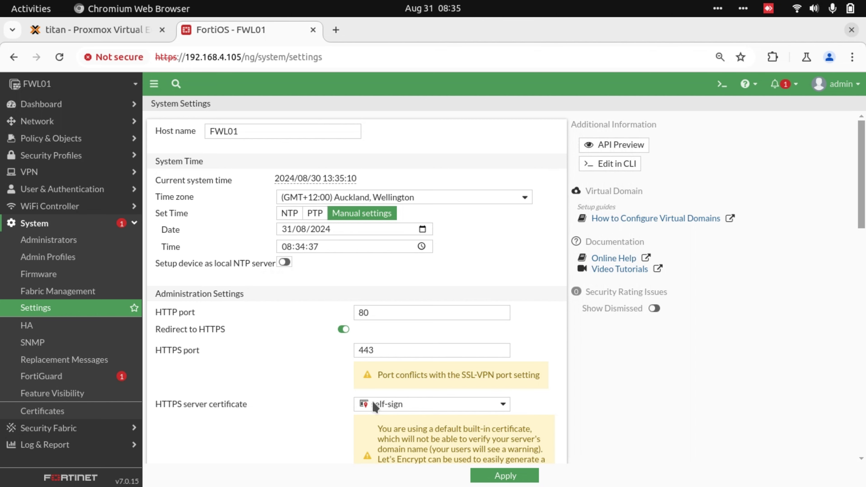
left_click(509, 476)
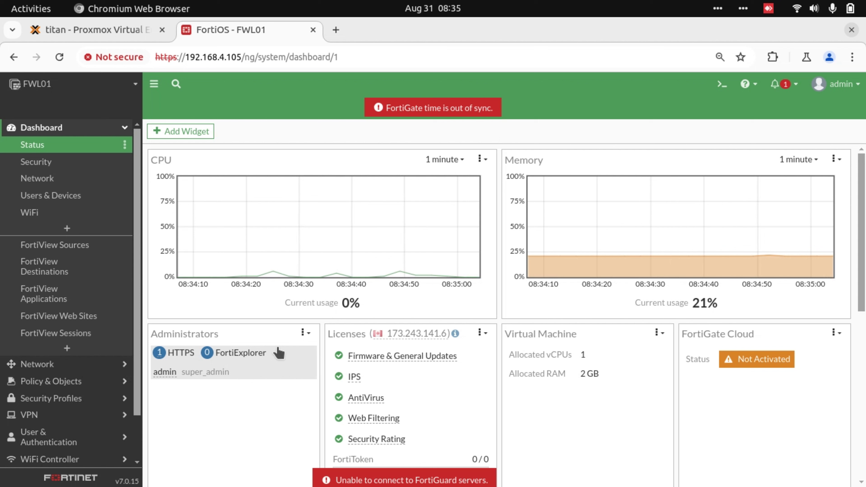
Create a new LDAP server entry DC01 pointing at dc01.staticroute.io.
mouse_move(290, 277)
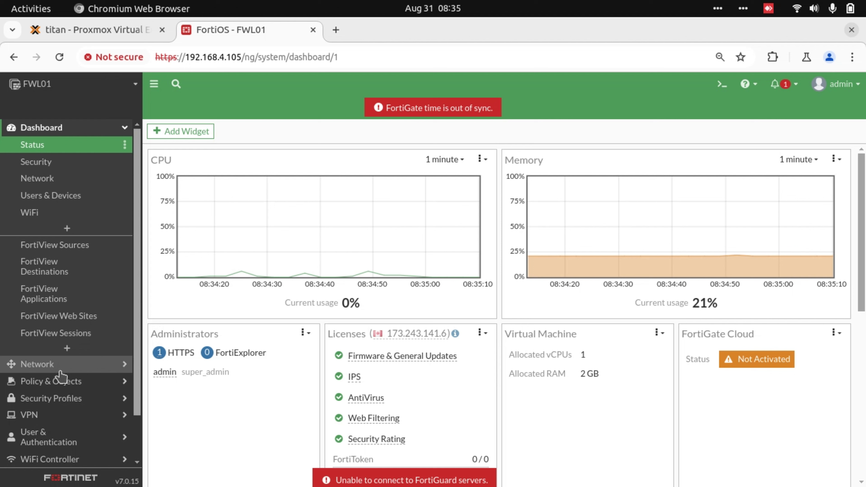
left_click(55, 440)
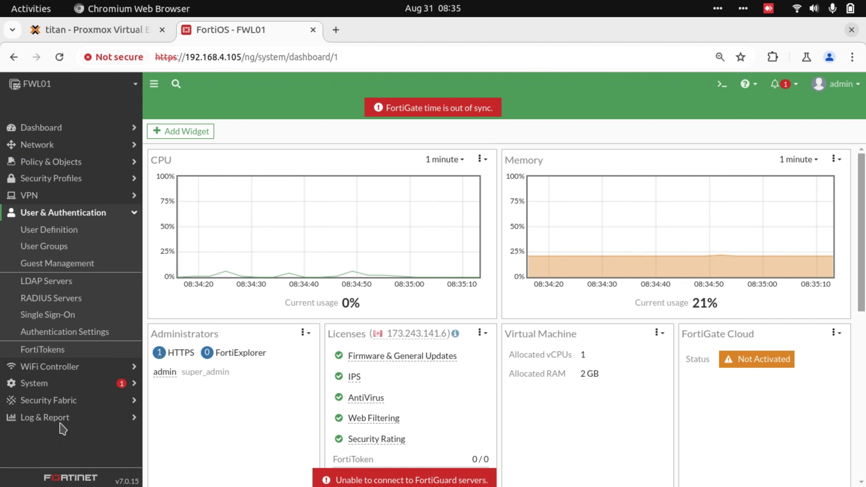
left_click(51, 287)
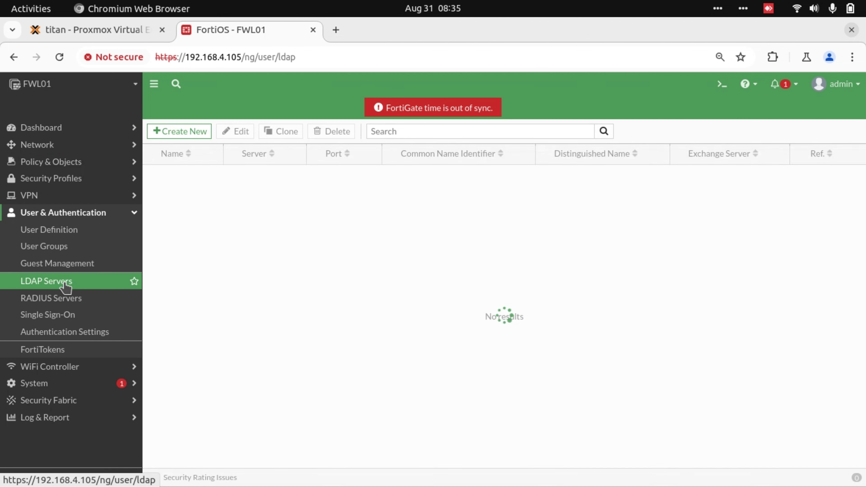
left_click(201, 137)
left_click(312, 154)
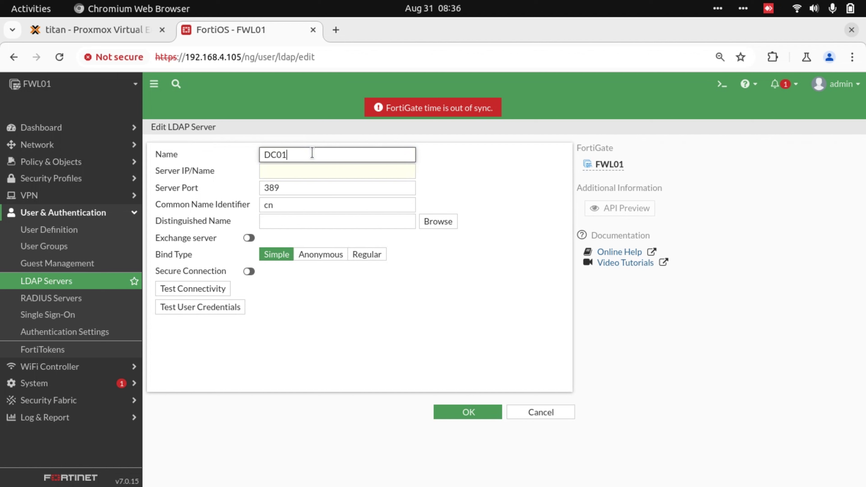
left_click(300, 170)
type("dc01")
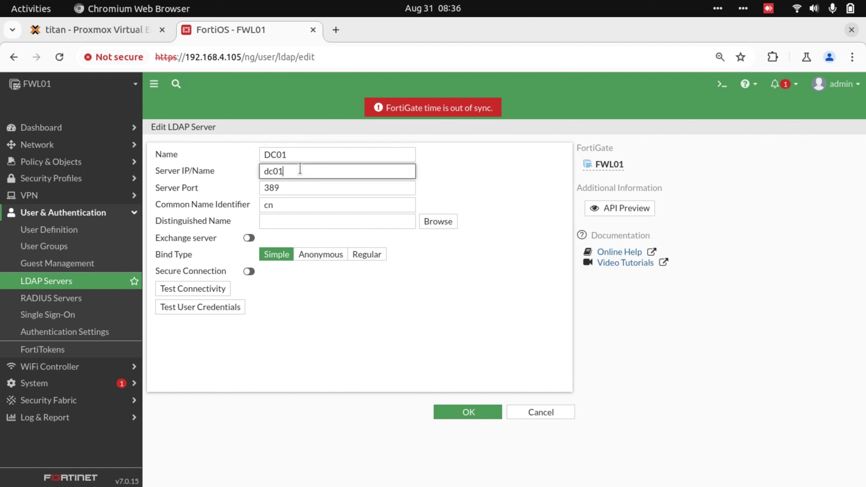
type(".stat.croute.io")
Use Regular bind with the bind account's username and password, then test connectivity.
left_click(371, 257)
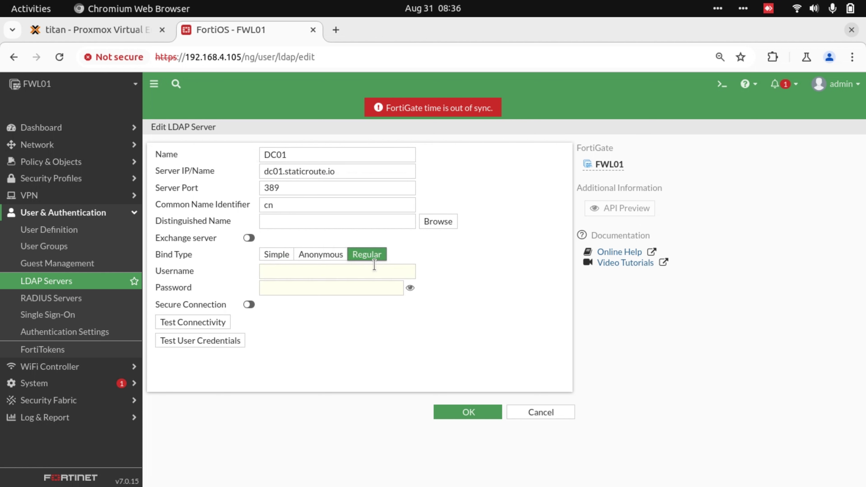
left_click(329, 272)
type("staticrout")
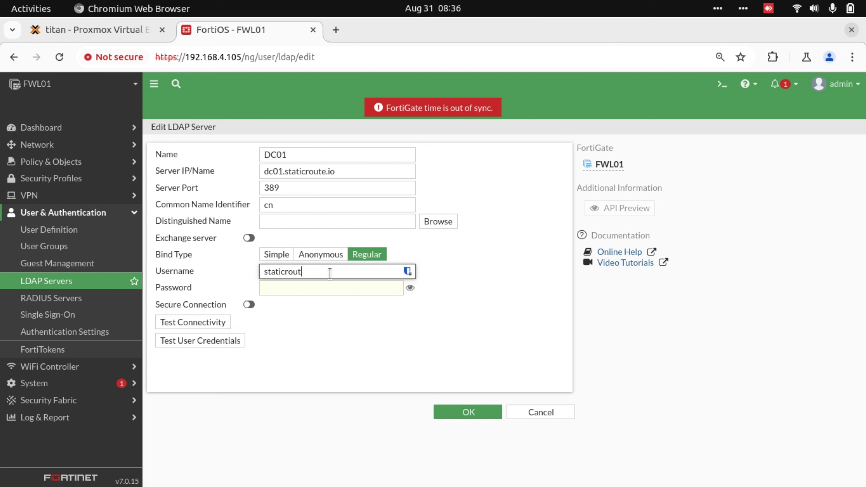
type("e\\piccard")
key("Tab")
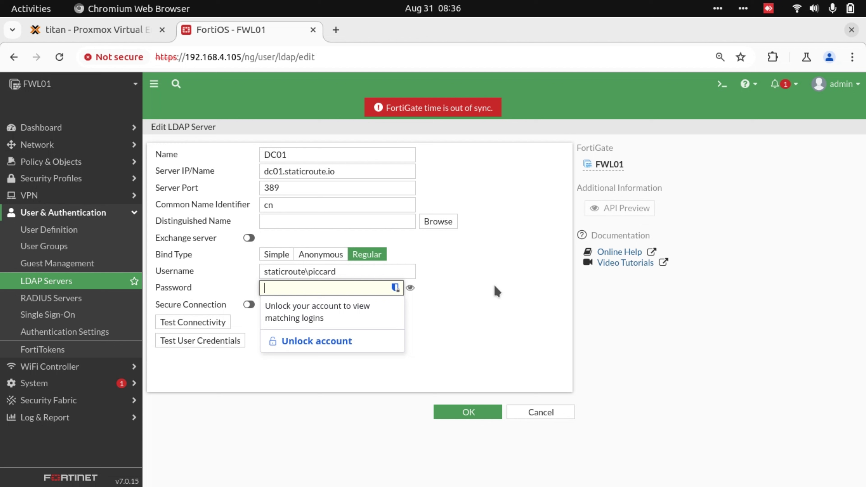
type("*************")
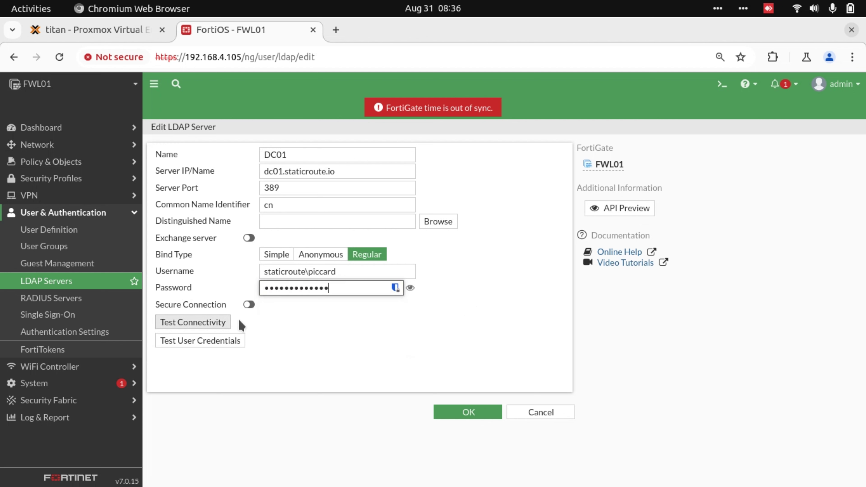
left_click(224, 324)
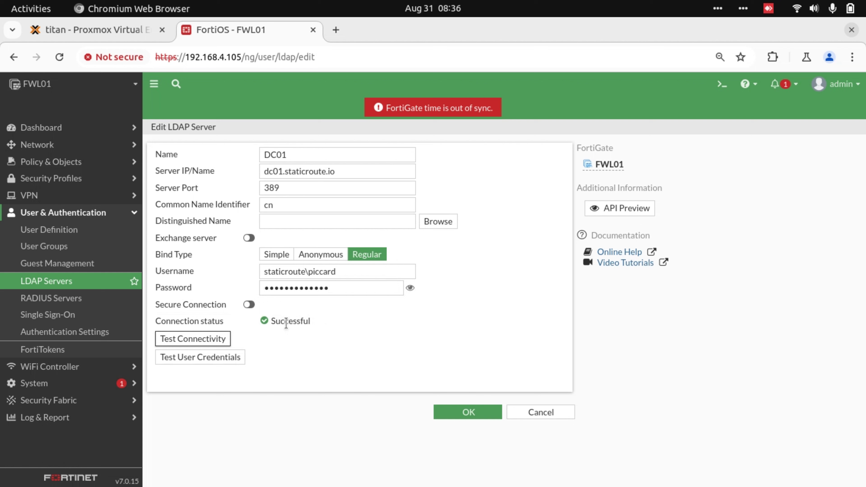
Set base DN dc=staticroute,dc=io and identifier SAMaccountName, save, then enable STARTTLS on DC01.
left_click(447, 223)
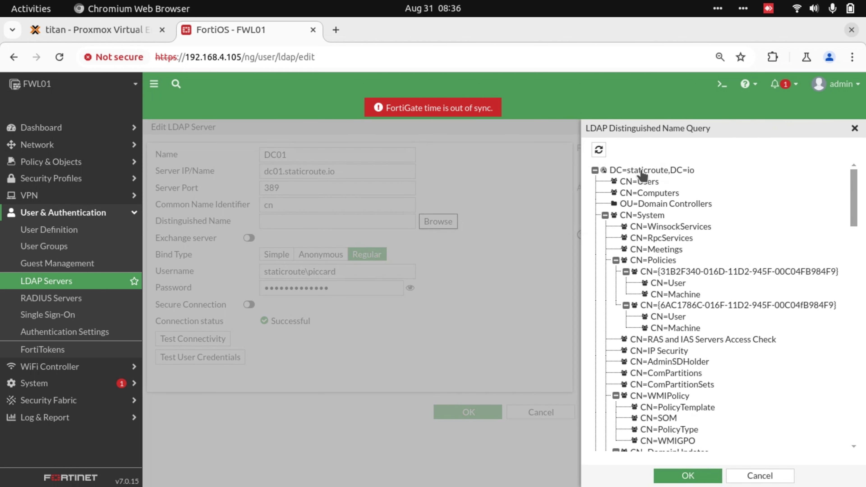
left_click(699, 476)
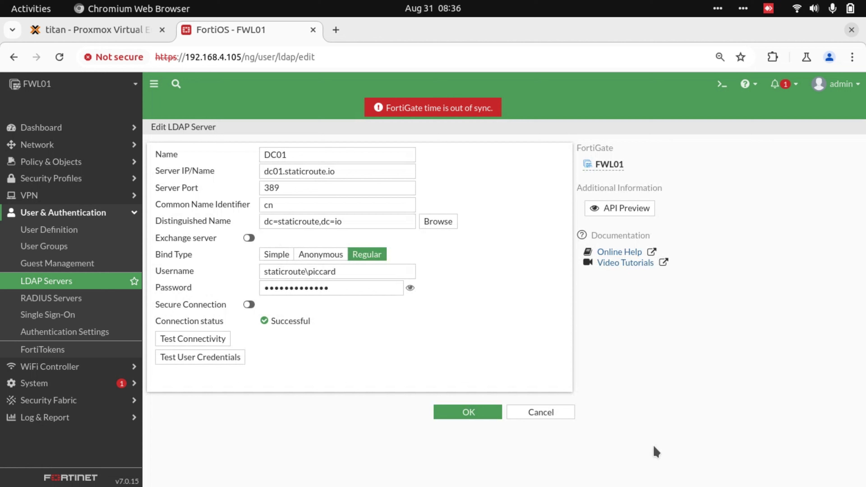
left_click(298, 204)
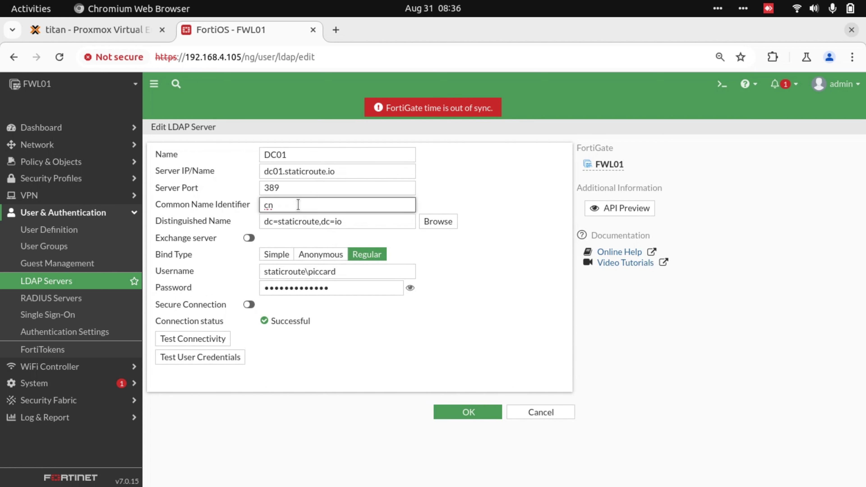
key("BackSpace")
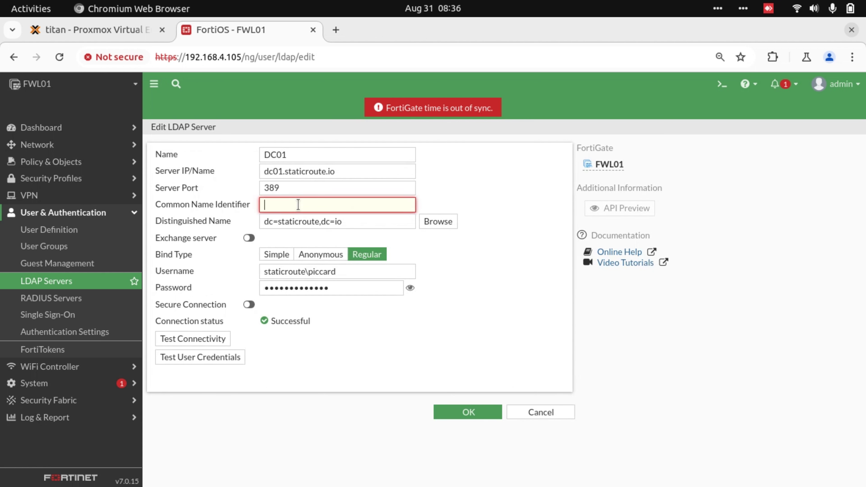
type("SAM")
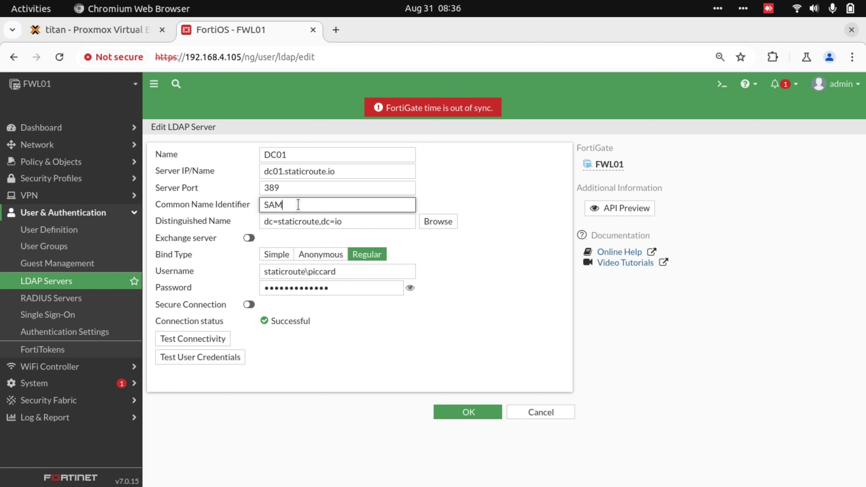
type("accountName")
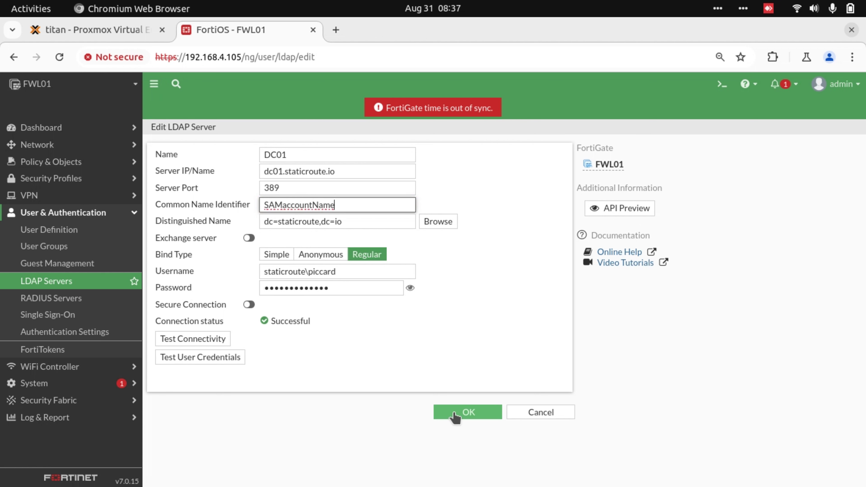
left_click(476, 416)
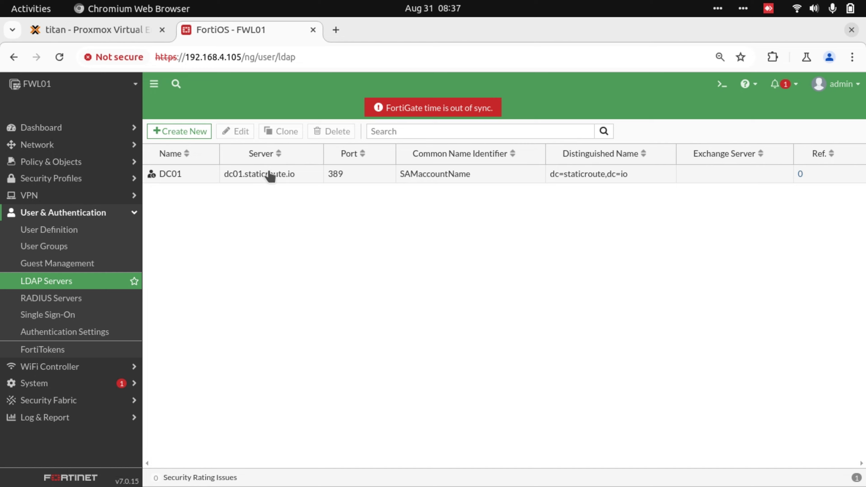
double_click(268, 174)
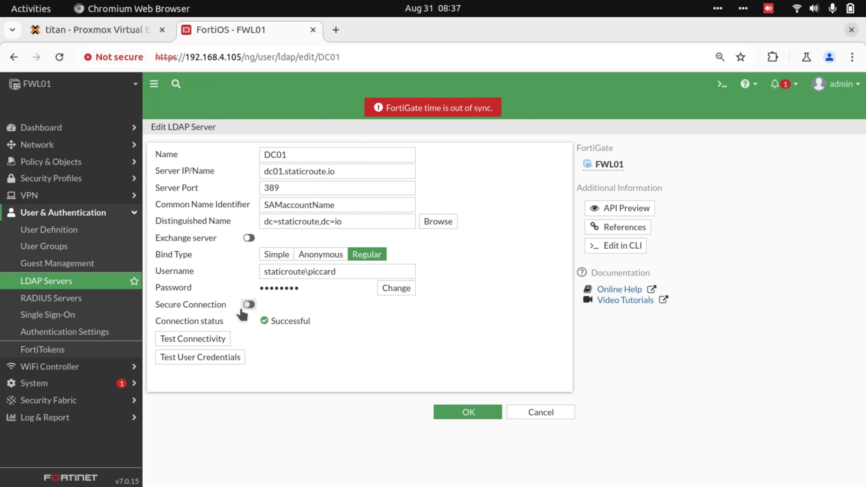
left_click(249, 305)
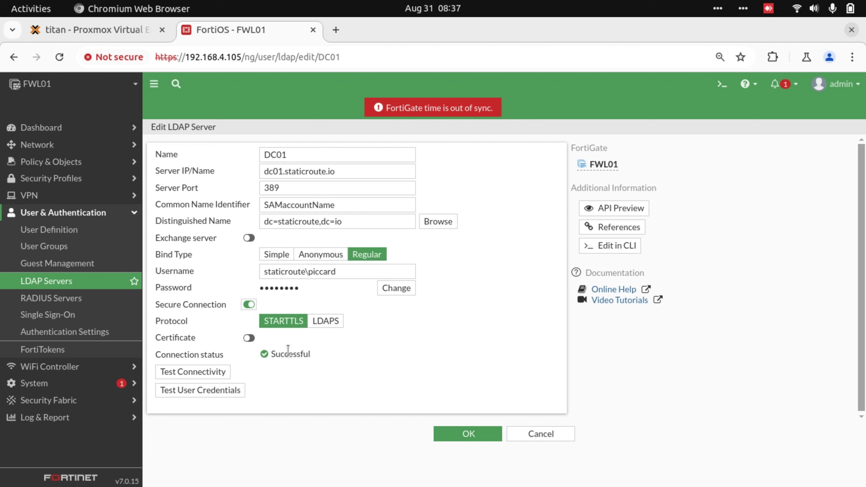
Discard the LDAP form and launch Edge in the Windows server's remote console.
left_click(538, 436)
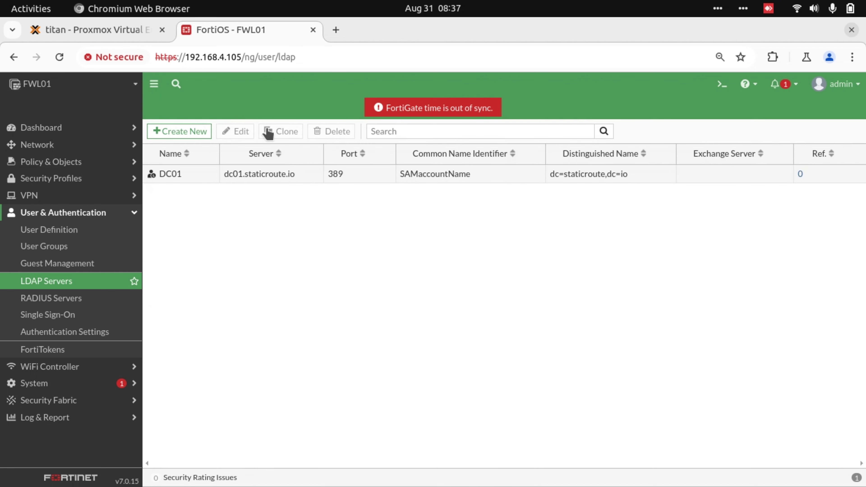
left_click(121, 34)
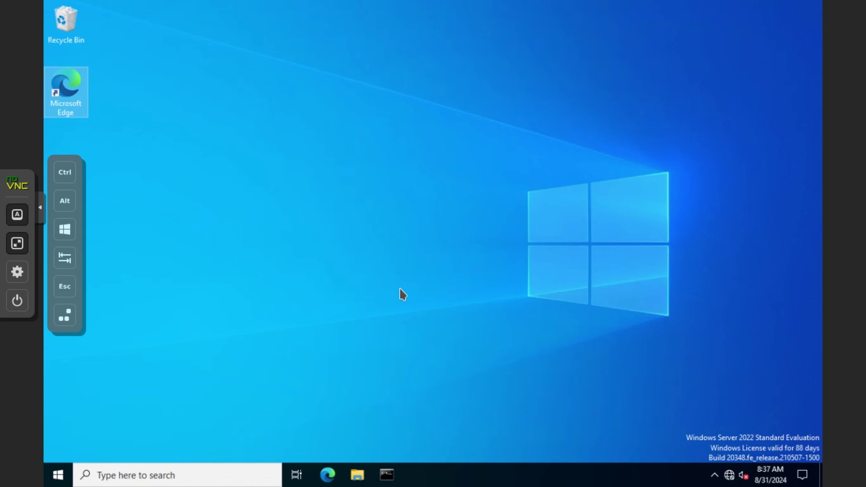
left_click(41, 209)
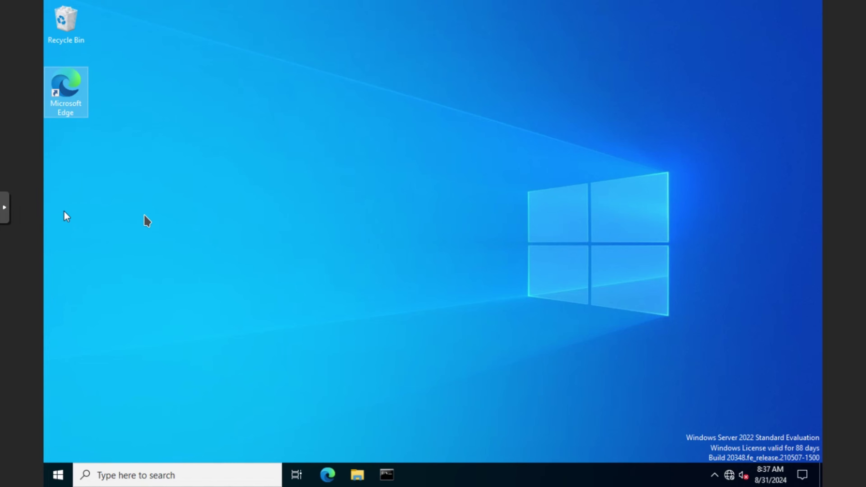
double_click(69, 86)
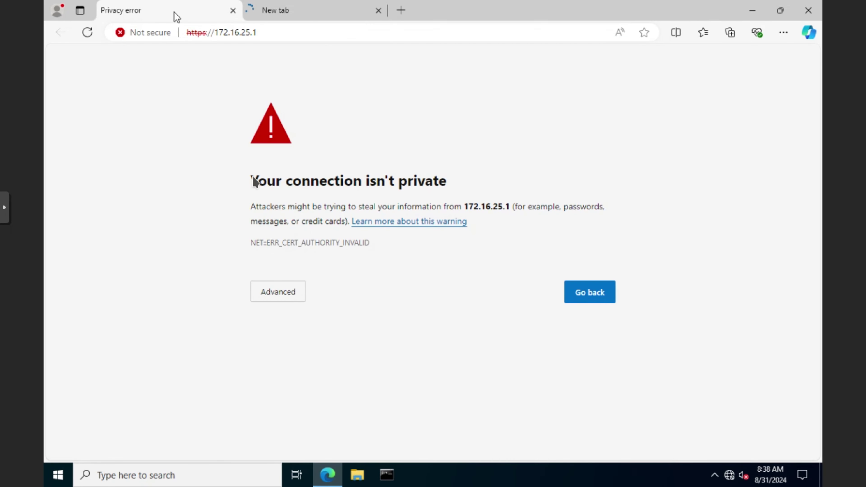
Bypass the certificate warning and sign in to FortiGate at 172.16.25.1 as admin.
left_click(278, 292)
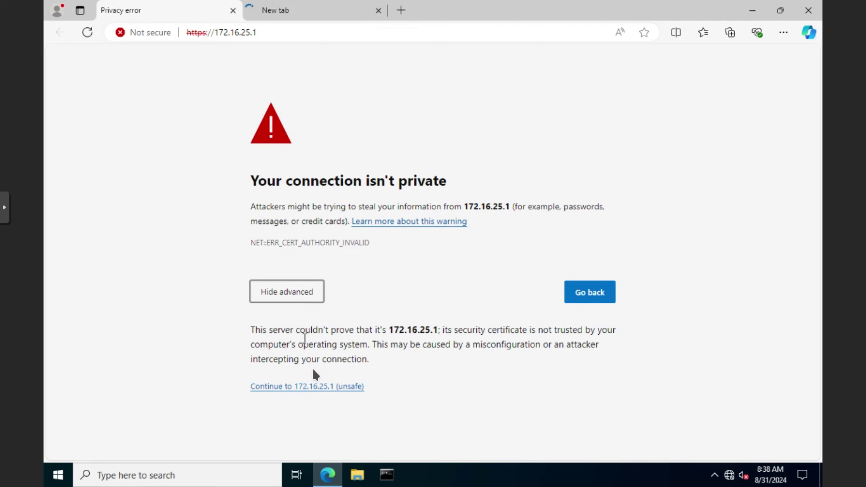
left_click(319, 385)
type("admin")
key("Tab")
type("12345678")
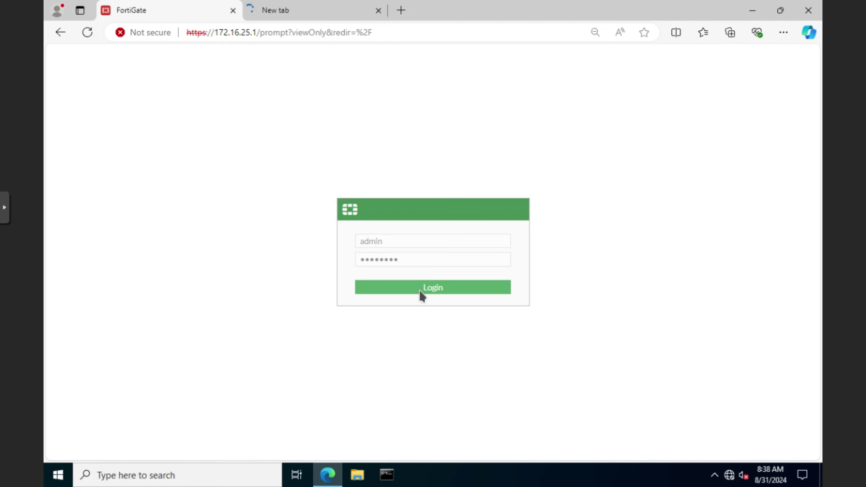
left_click(420, 293)
left_click(340, 11)
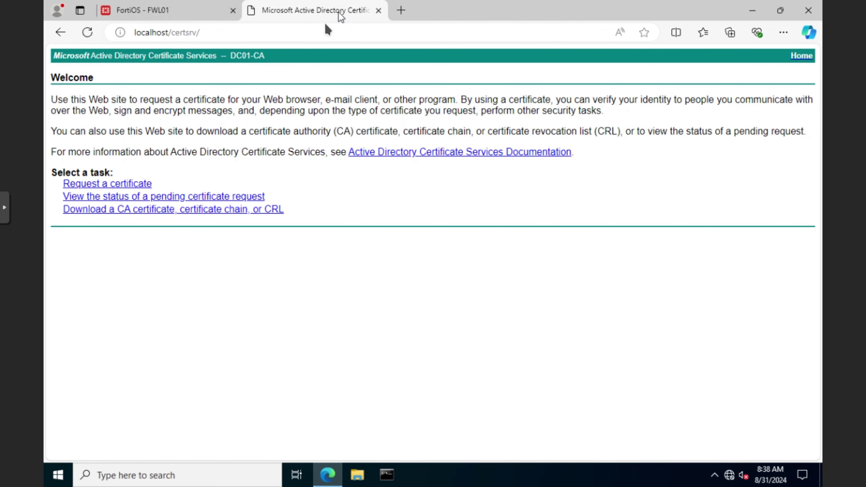
Start a new certificate signing request from System > Certificates.
key("ctrl+Tab")
scroll(116, 372, "down", 2)
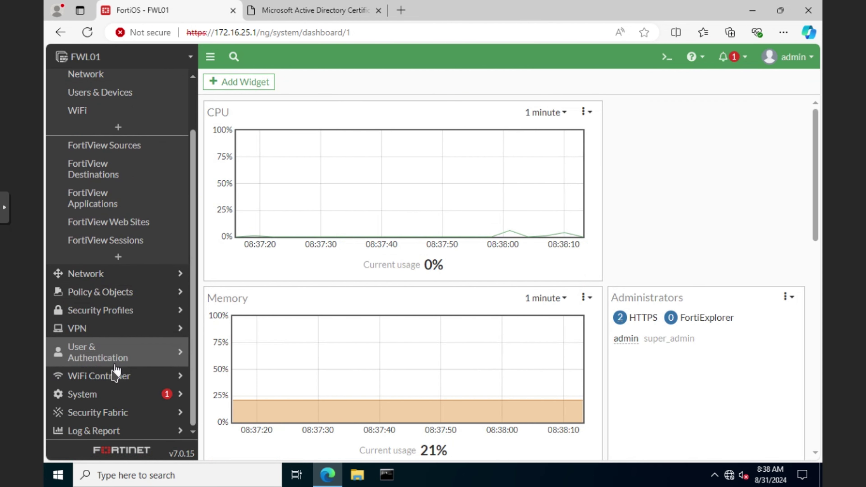
left_click(96, 397)
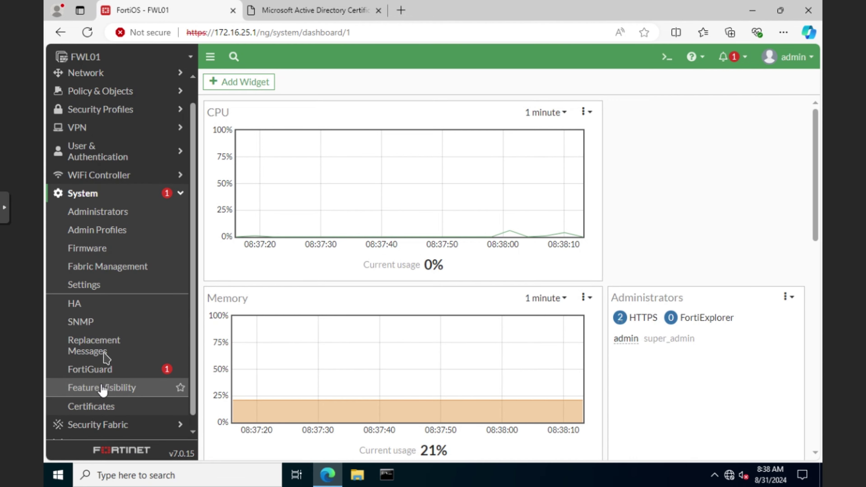
left_click(91, 406)
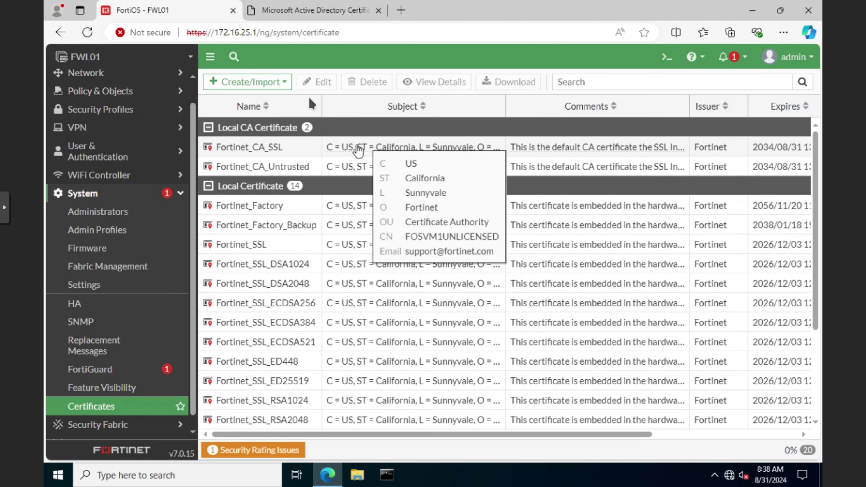
left_click(283, 84)
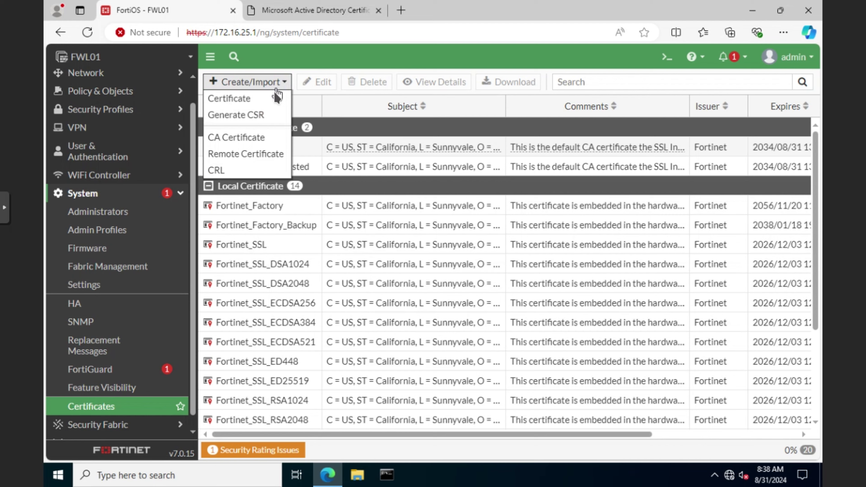
left_click(246, 112)
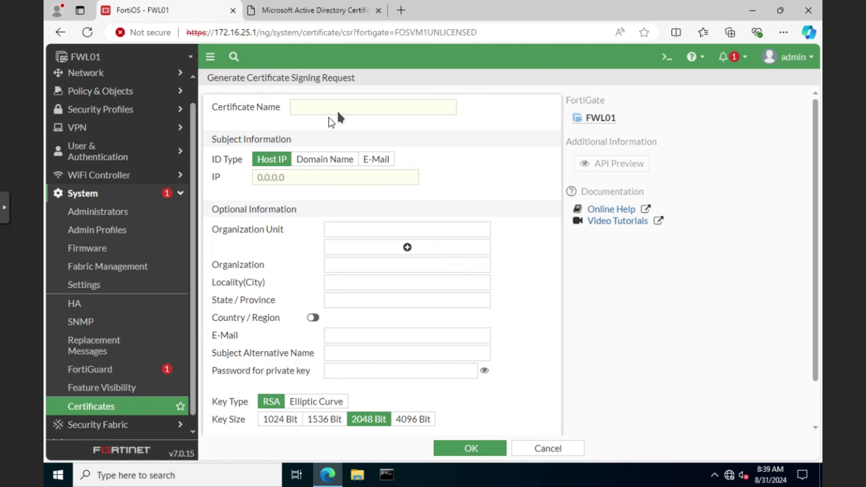
Name the CSR FWL01 with Domain Name ID fwl01.staticroute.io.
left_click(342, 109)
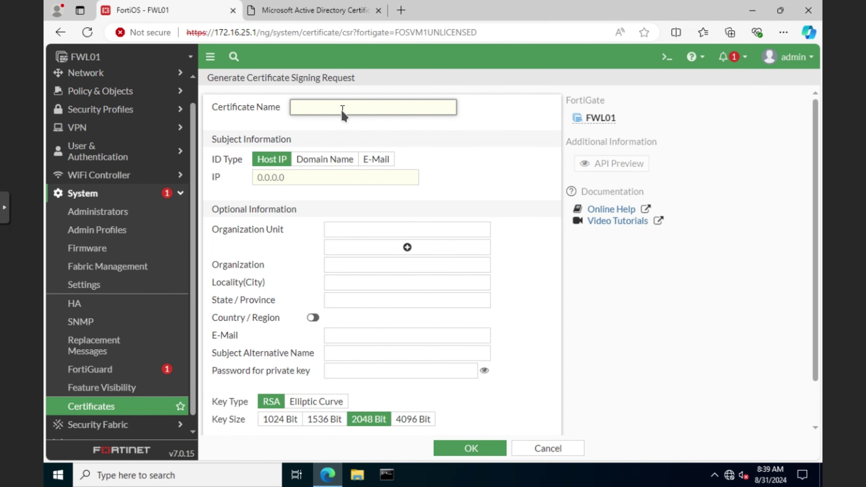
type("FWL01")
left_click(338, 160)
left_click(338, 177)
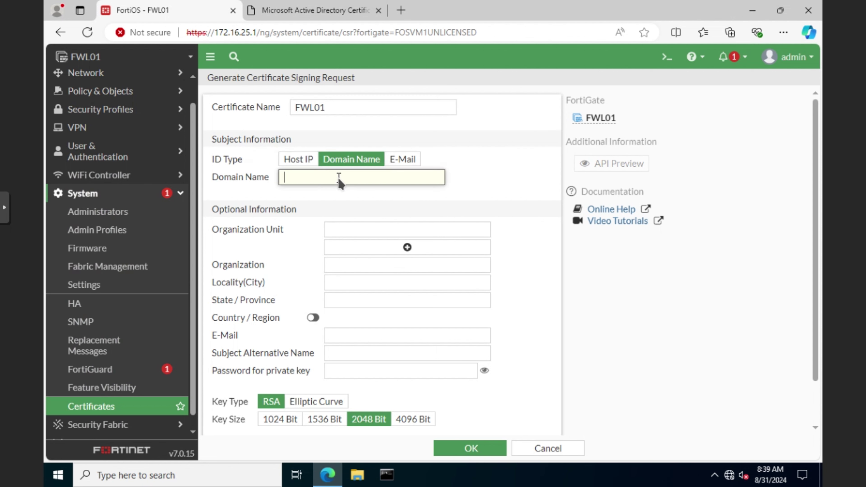
type("fwl01.s")
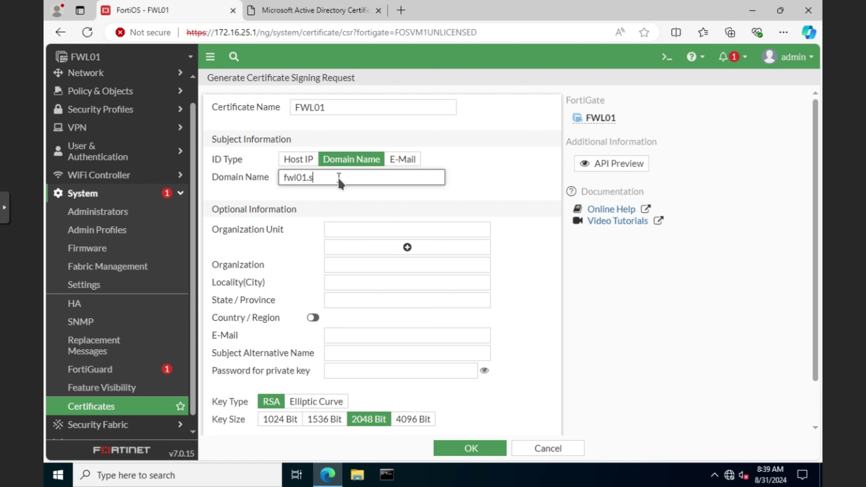
type("taticroute.io")
key("ctrl+a")
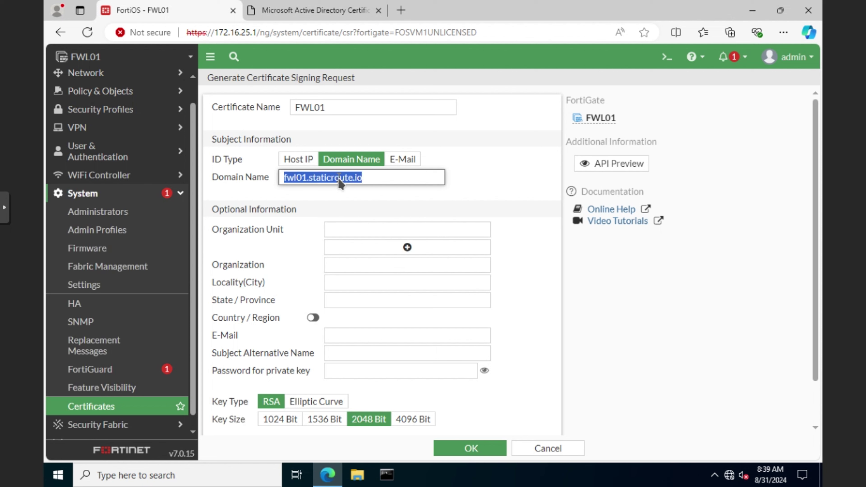
left_click(367, 177)
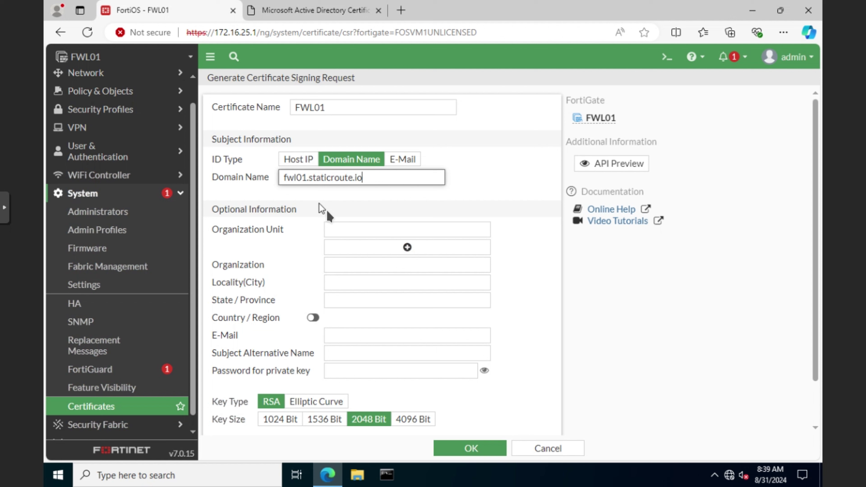
Set OU IT, organization SR, SAN fwl01.staticroute.io, and a private key password.
left_click(371, 230)
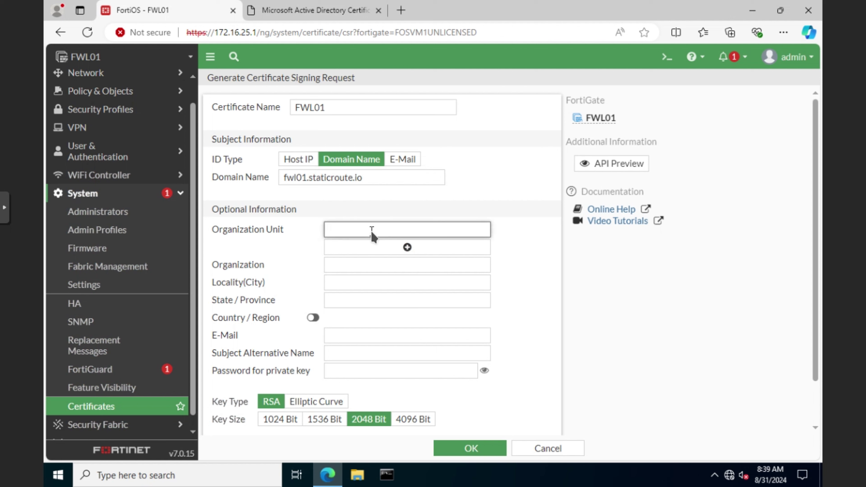
type("IT")
left_click(376, 265)
type("SR")
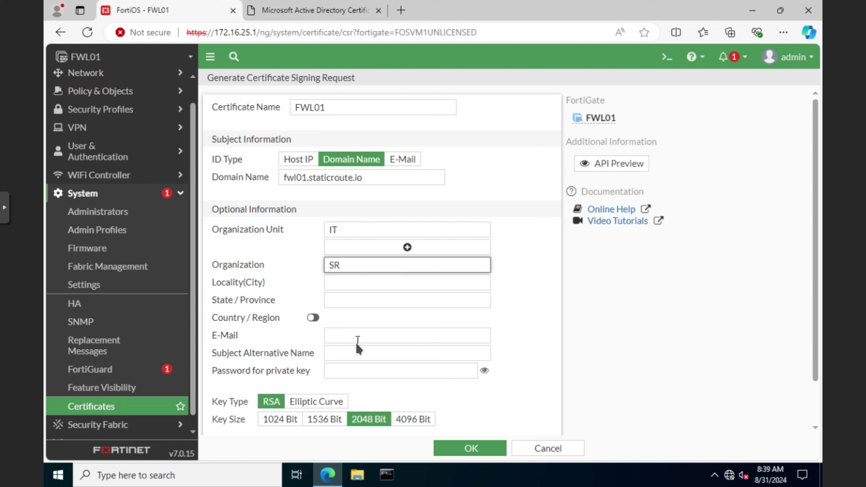
left_click(353, 353)
type("fwl01.staticroute.io")
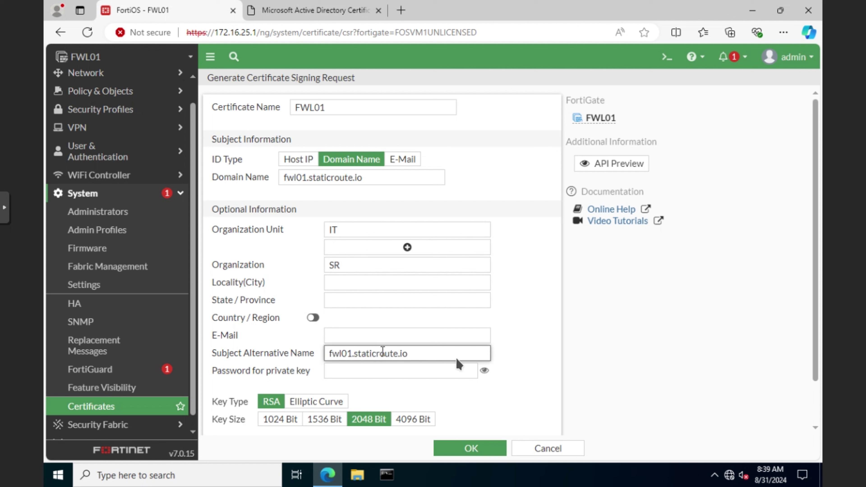
key("Tab")
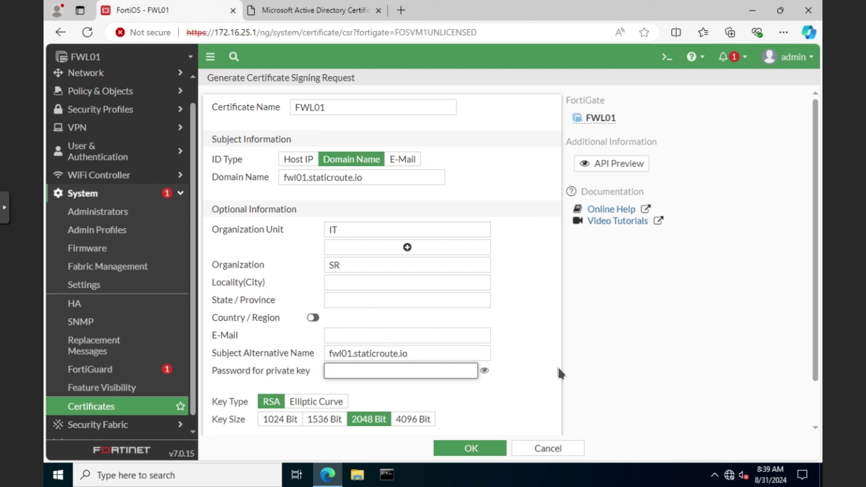
type("*************")
scroll(561, 373, "down", 2)
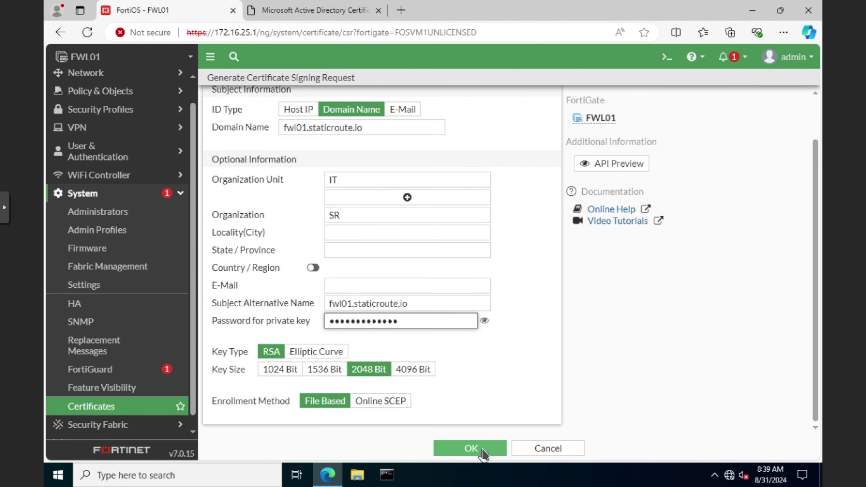
Generate and download the FWL01 signing request, then open it in Notepad and copy all its text.
left_click(481, 450)
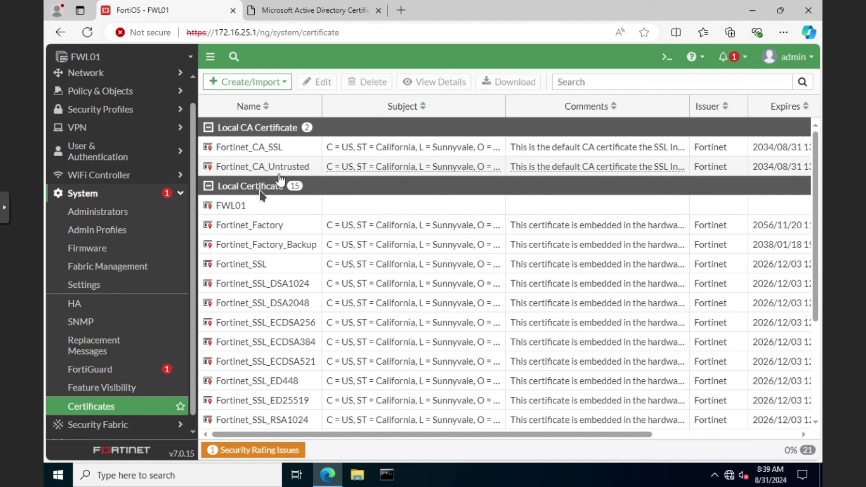
left_click(294, 206)
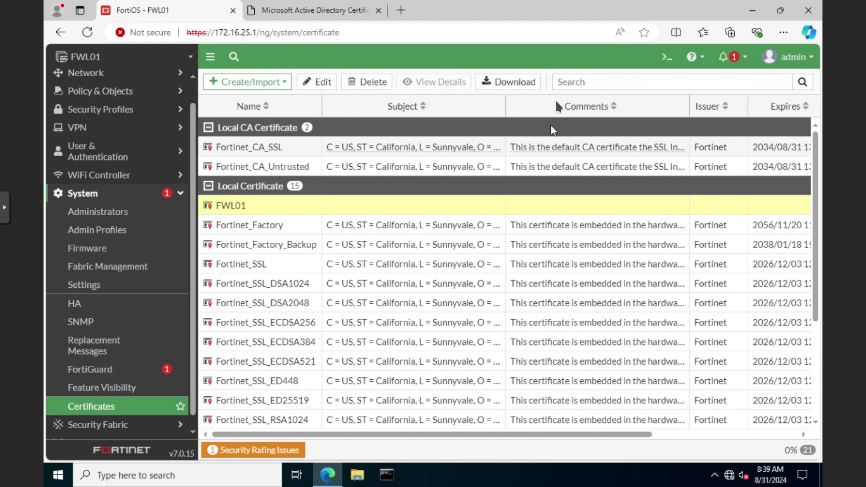
left_click(514, 82)
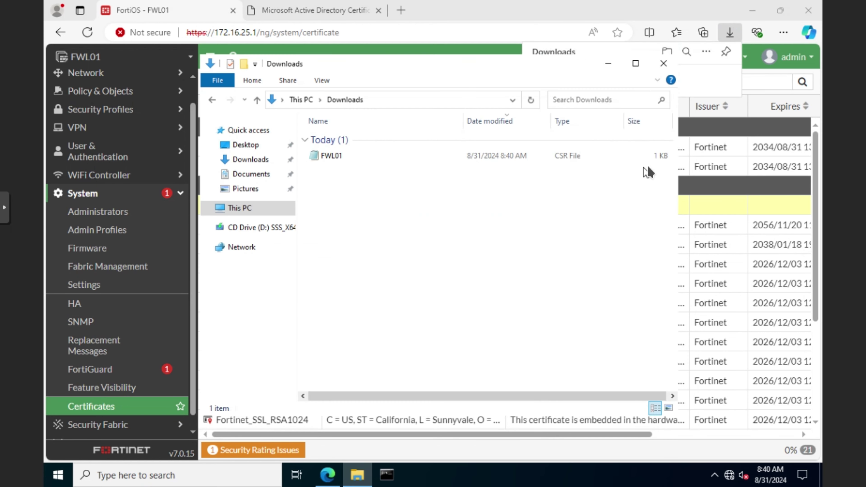
double_click(327, 157)
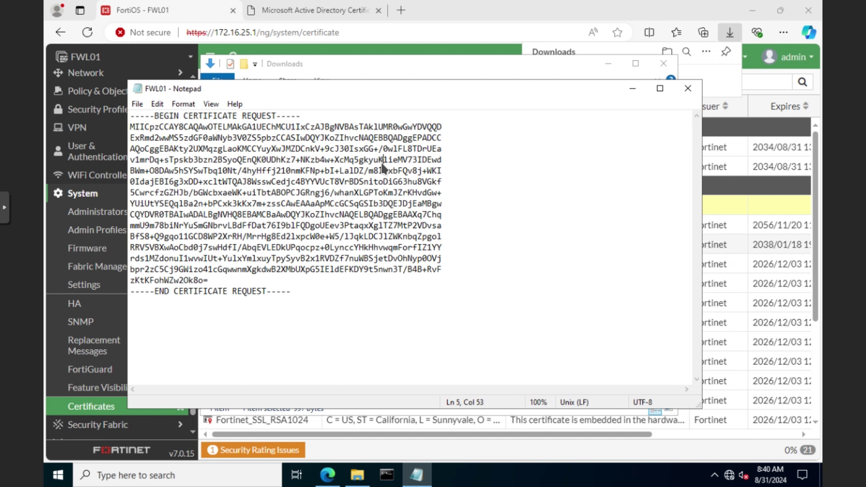
key("ctrl+a")
Submit an advanced certificate request with the pasted FWL01 CSR using the Web Server template.
left_click(327, 10)
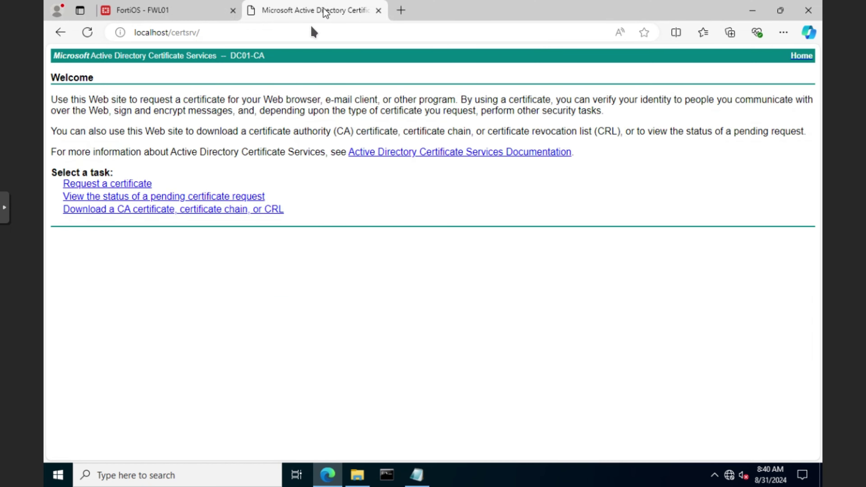
left_click(104, 184)
left_click(162, 134)
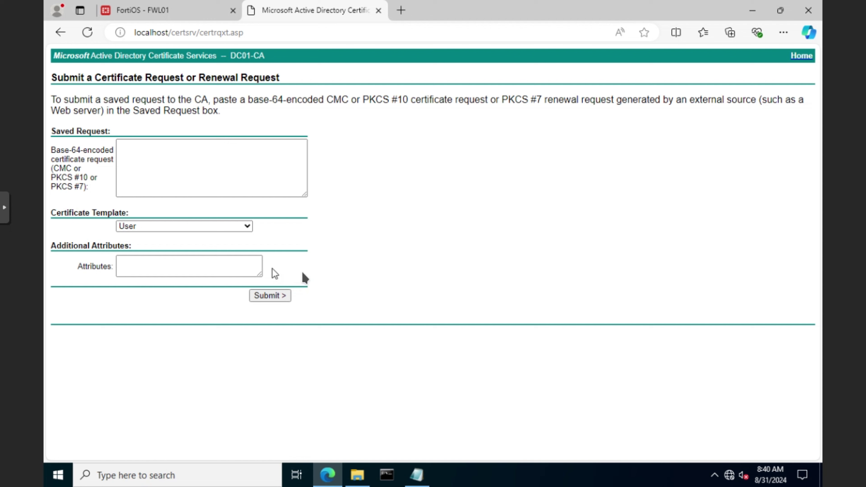
left_click_drag(201, 105, 207, 159)
left_click(206, 157)
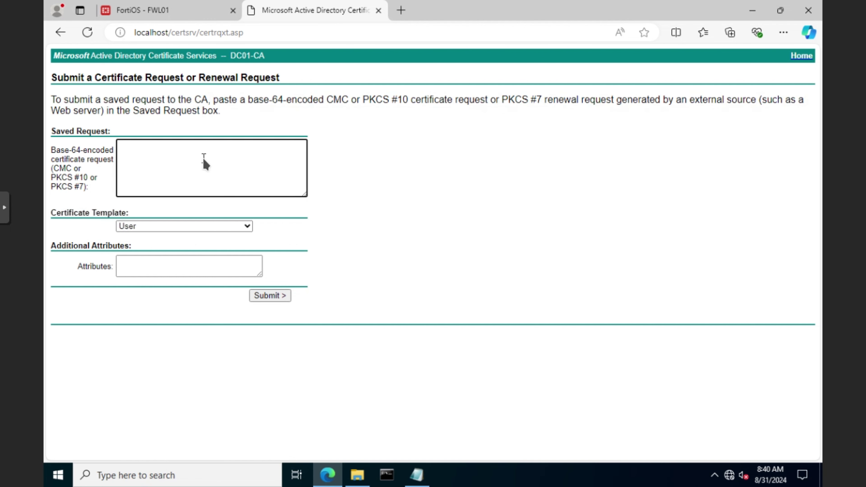
key("ctrl+v")
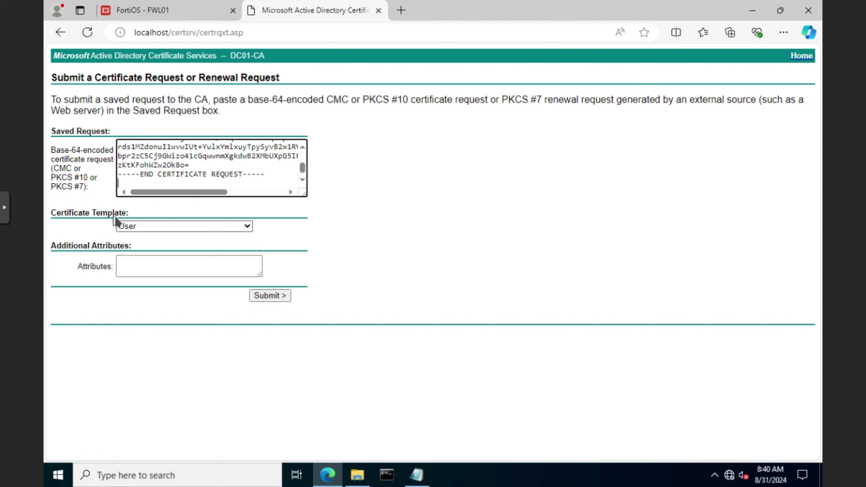
left_click(247, 226)
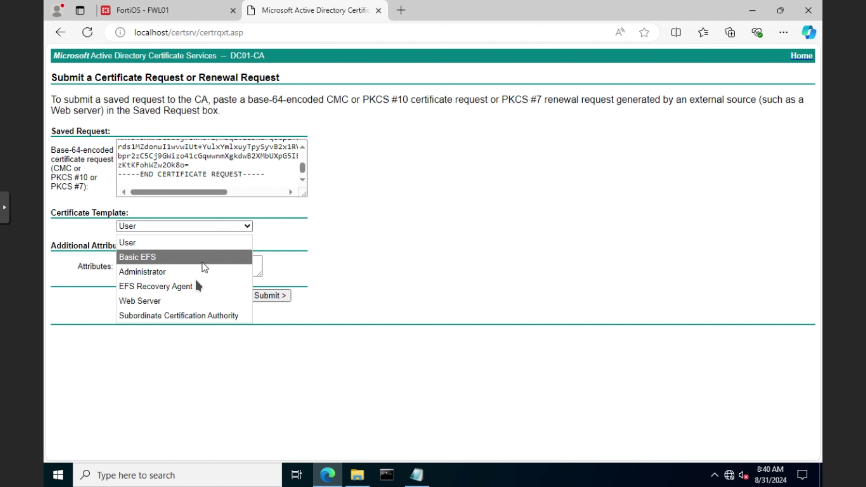
left_click(160, 302)
left_click(279, 297)
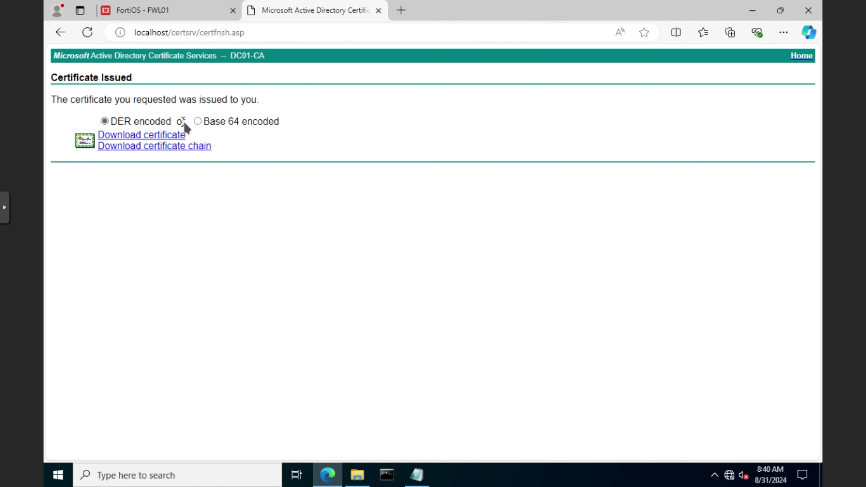
Download the issued certificate as Base 64 and keep certnew.cer.
left_click(199, 121)
left_click(142, 138)
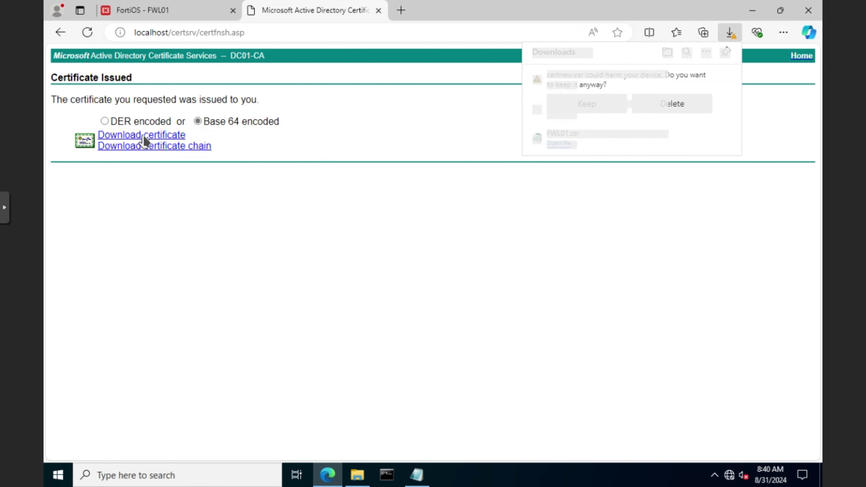
left_click(606, 108)
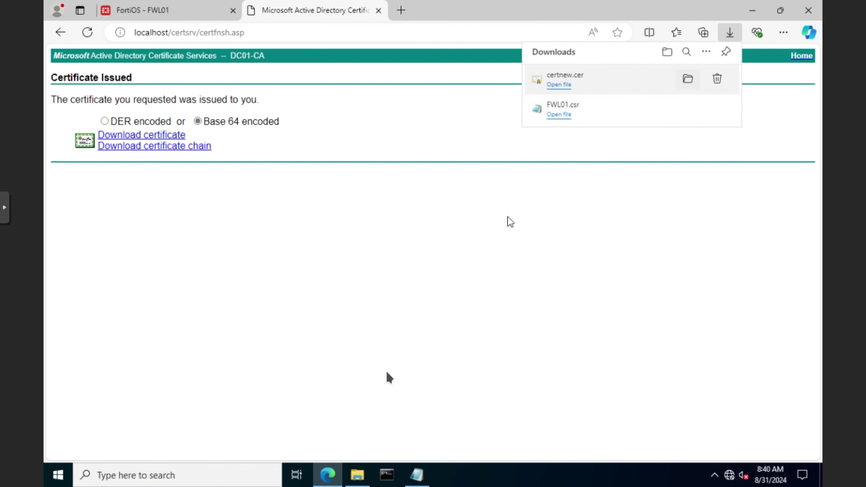
Rename certnew to fwl01 in the Downloads folder and return to the certificate services page.
left_click(355, 482)
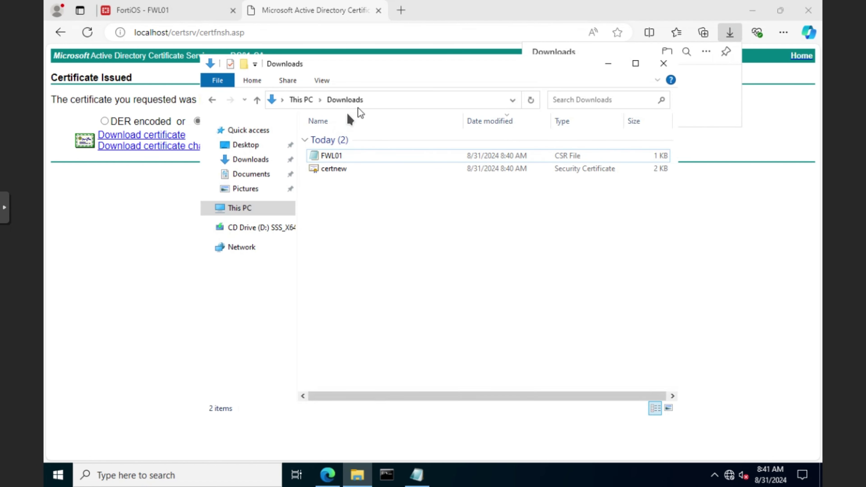
left_click(330, 169)
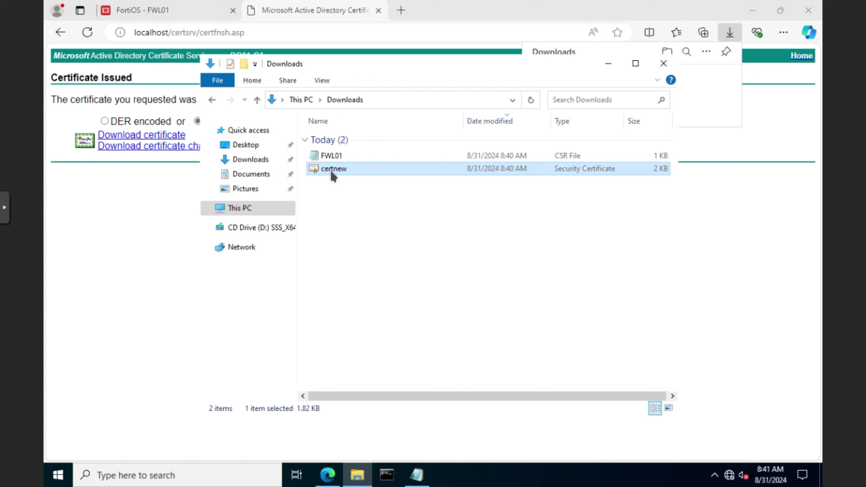
left_click(333, 168)
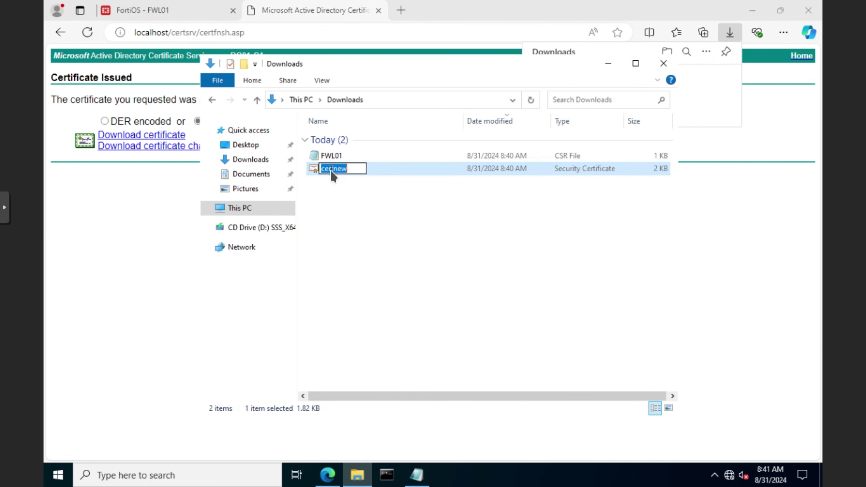
type("fwl01")
key("Return")
left_click(149, 200)
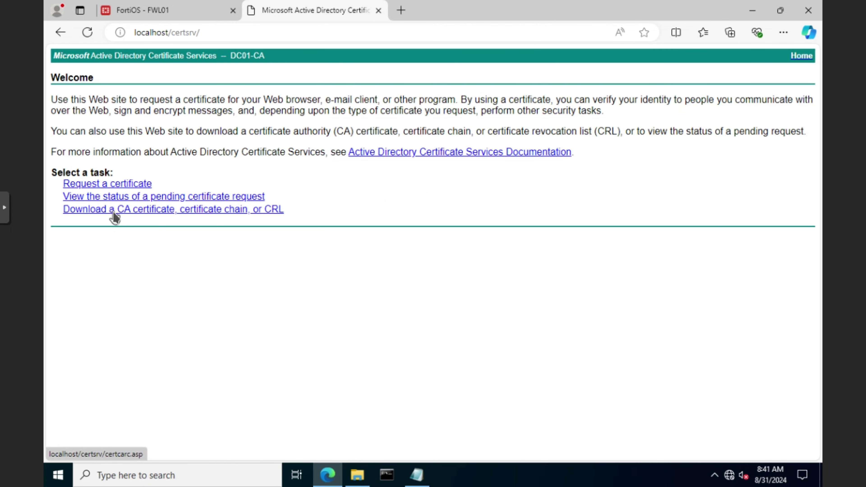
Download the DC01-CA CA certificate and keep the file.
left_click(114, 215)
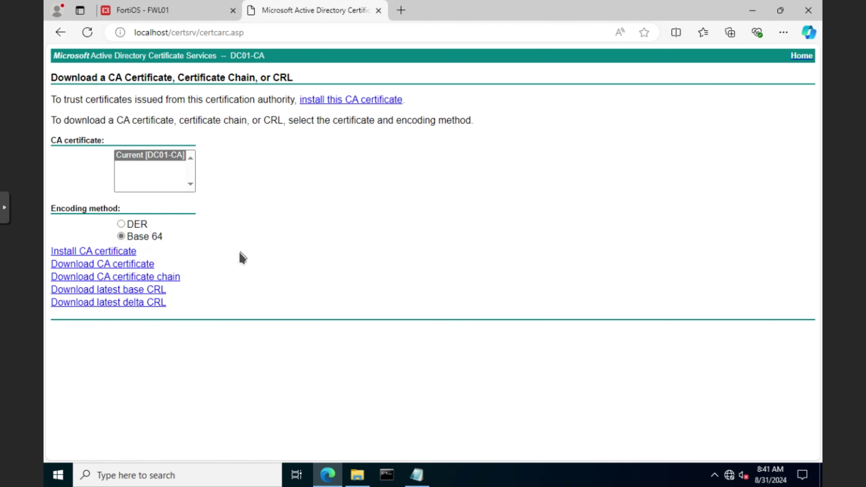
left_click(109, 268)
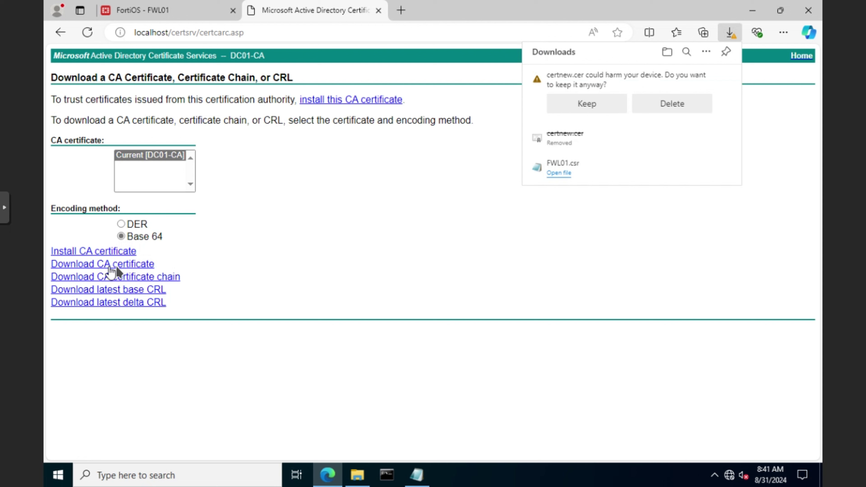
left_click(612, 104)
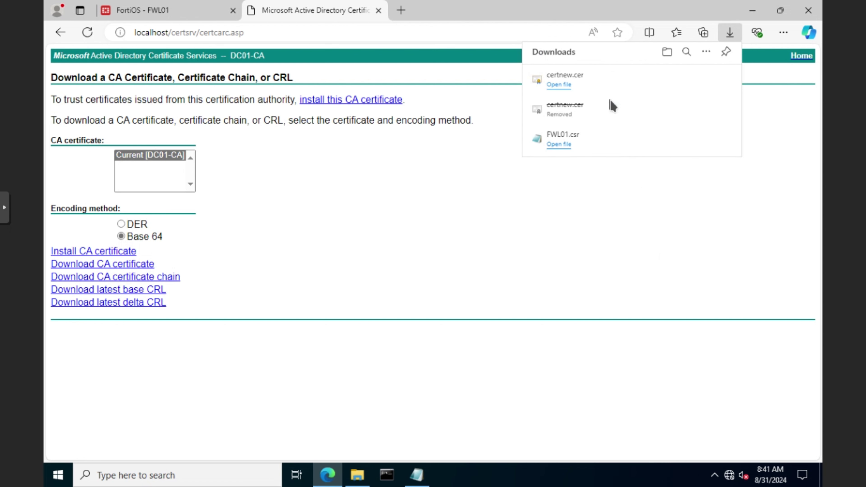
Rename the new certnew file in Downloads to DC01.
left_click(333, 183)
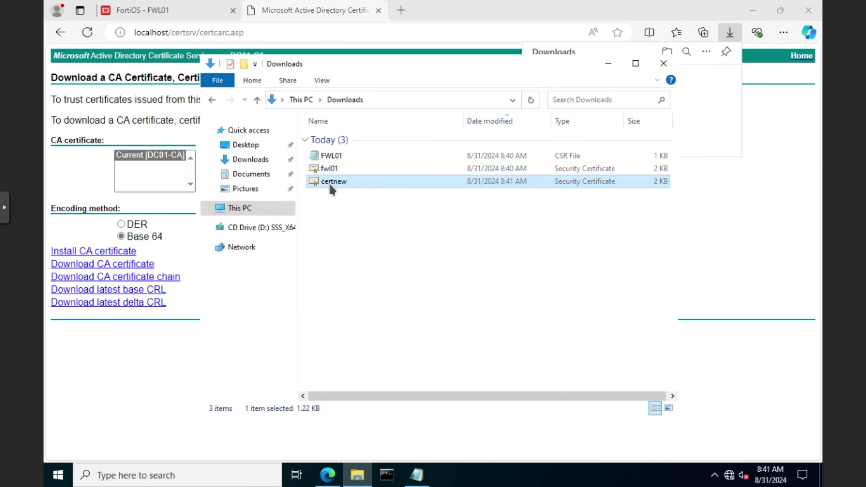
left_click(330, 185)
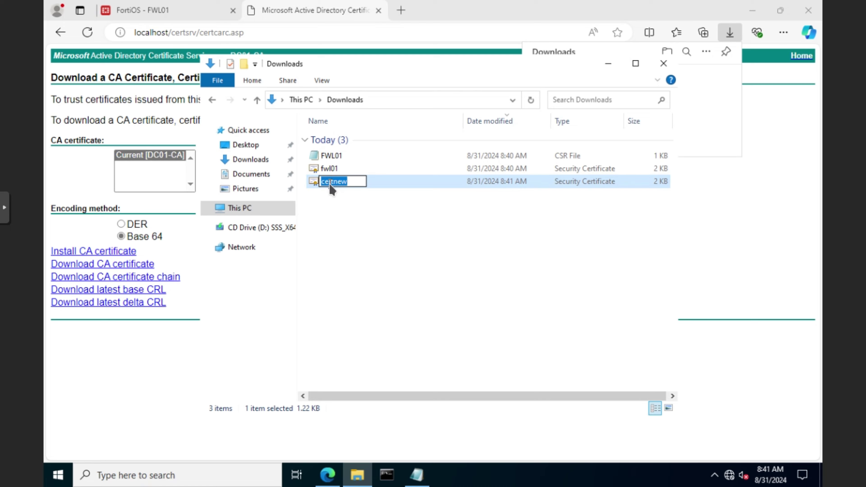
type("DC01")
key("Return")
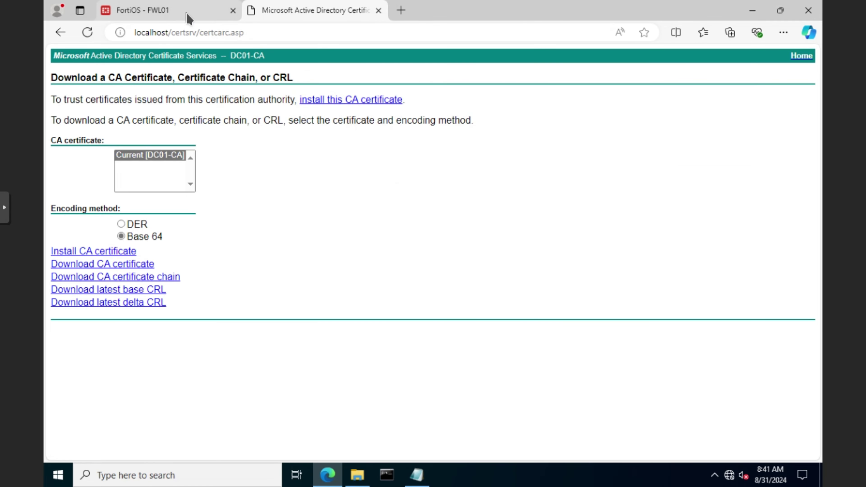
Import DC01.cer from file as a CA certificate and select the resulting CA_Cert_1 entry.
left_click(188, 16)
left_click(247, 81)
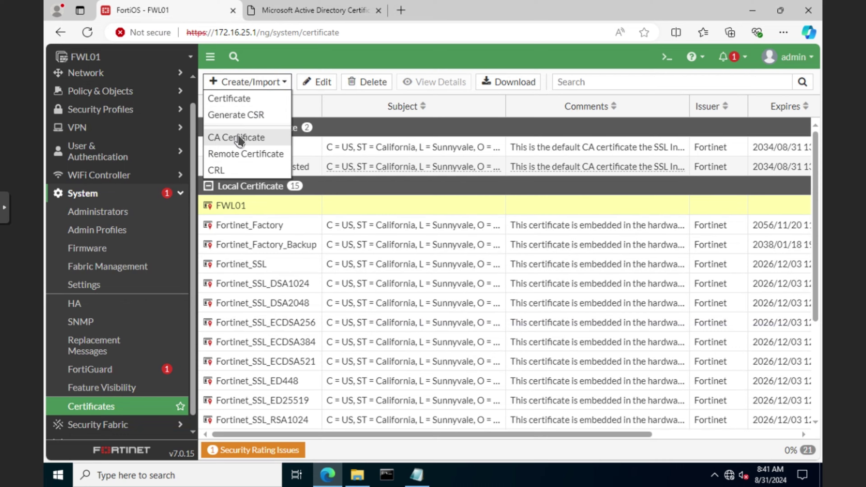
left_click(240, 138)
left_click(420, 112)
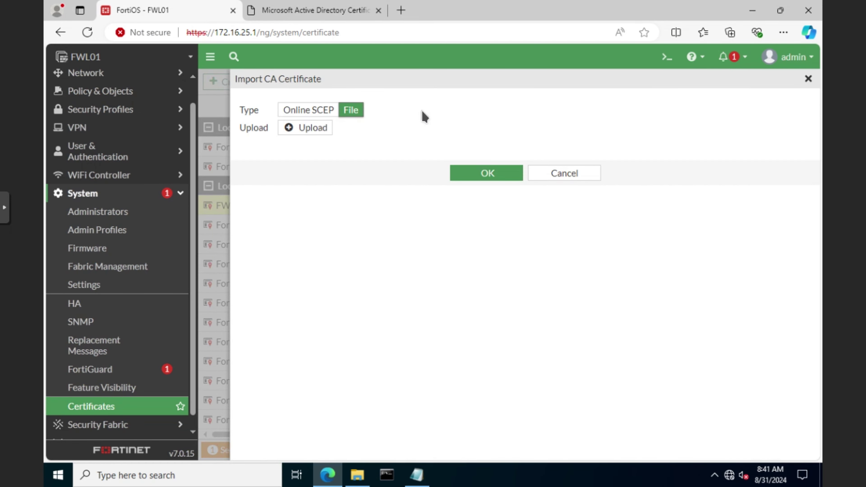
left_click(318, 128)
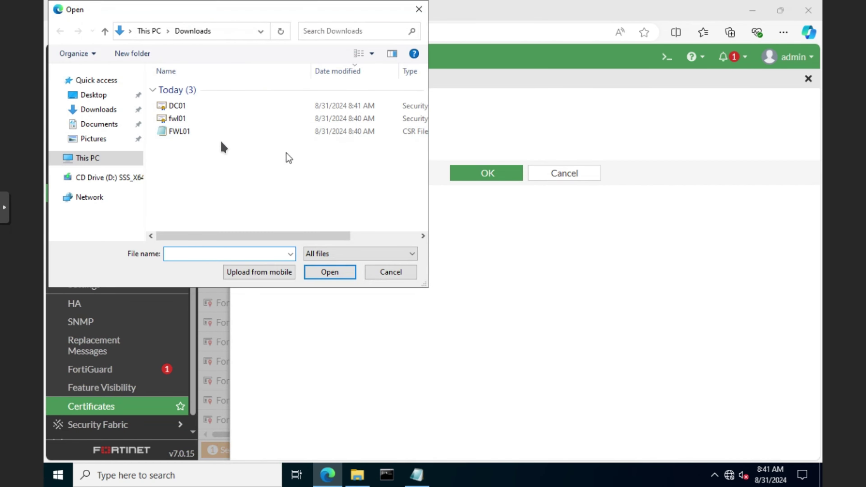
double_click(177, 106)
left_click(488, 174)
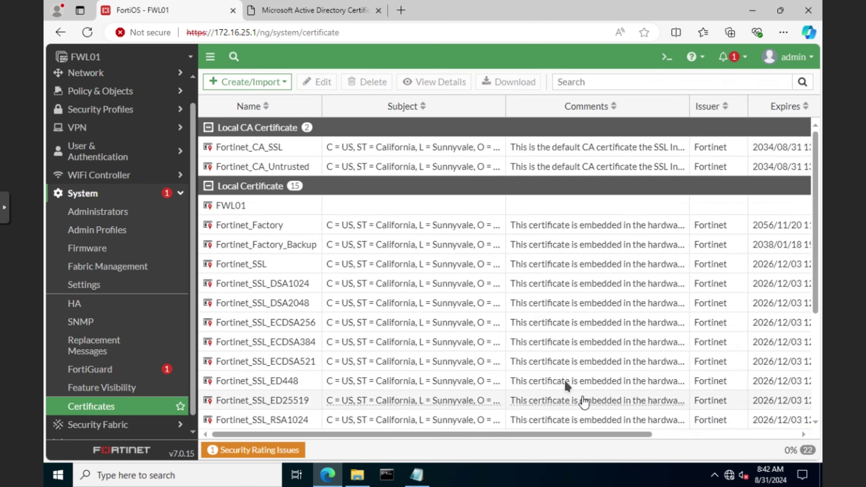
scroll(532, 309, "down", 5)
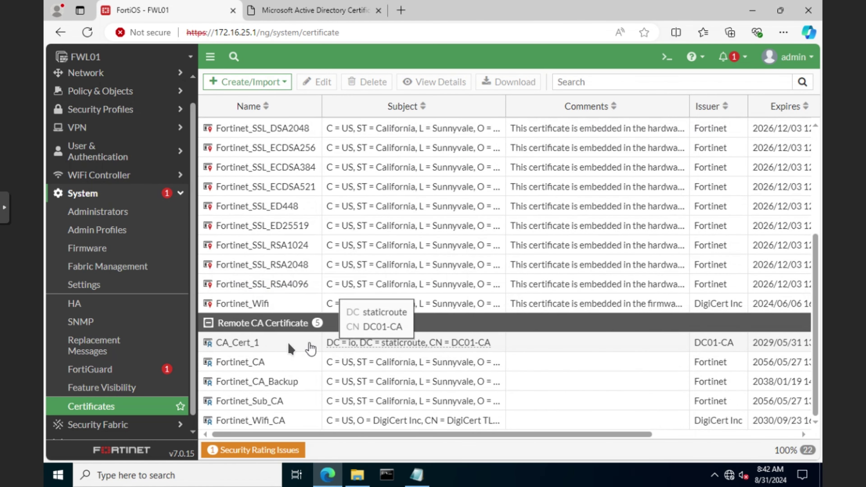
left_click(279, 344)
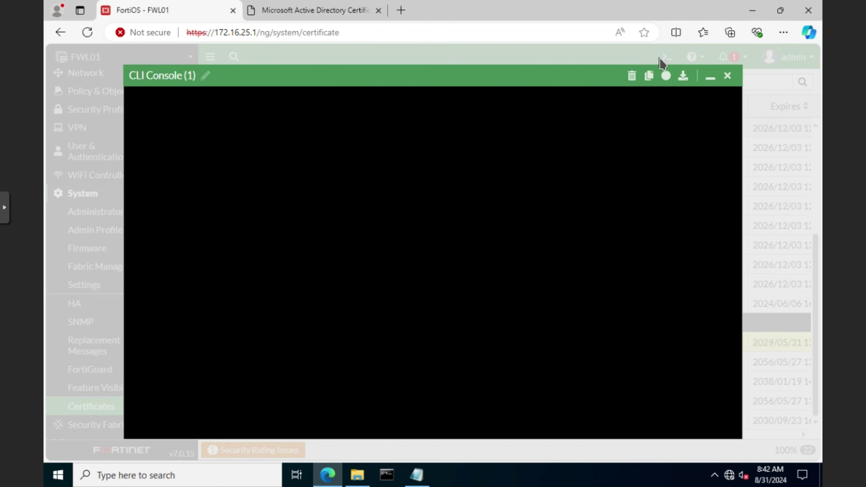
In the CLI console, run config vpn certificate ca and rename CA_Cert_1 to DC01-CA.
left_click(665, 58)
type("config ")
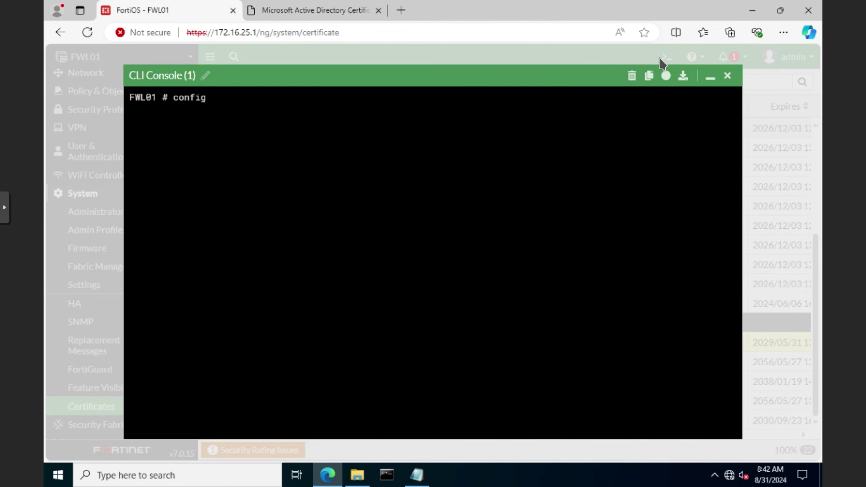
type("vpn certificate ca")
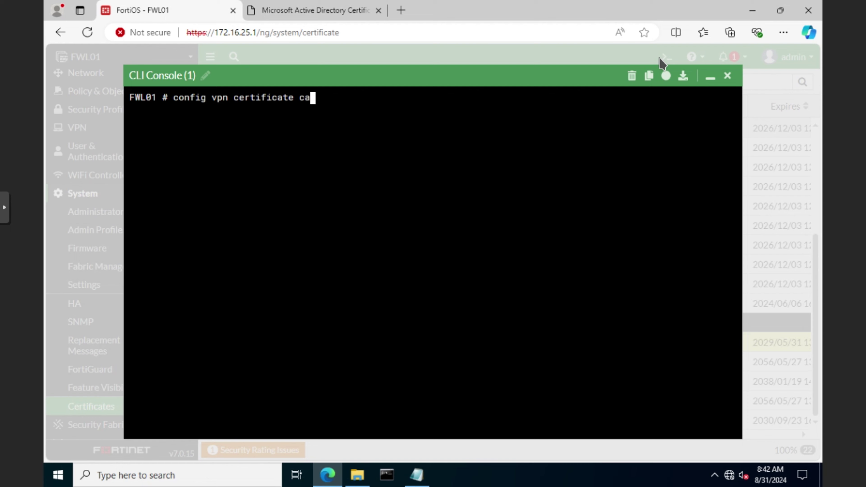
key("Return")
type("sh")
key("Return")
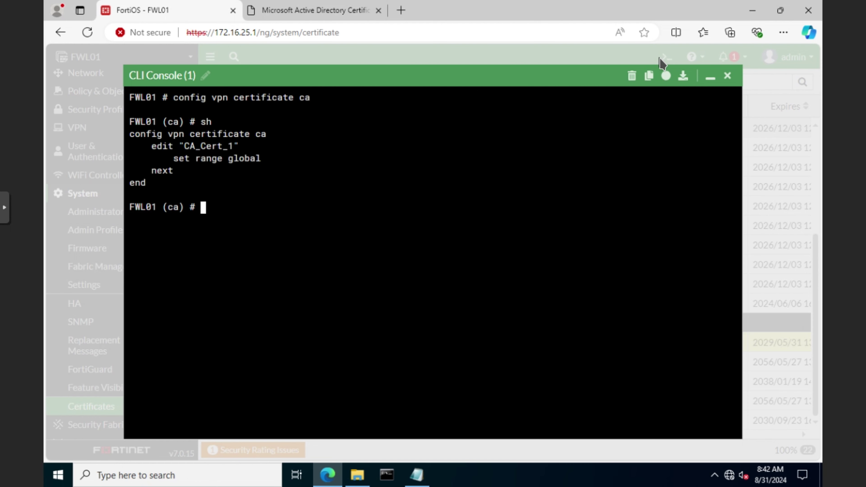
type("rename CA")
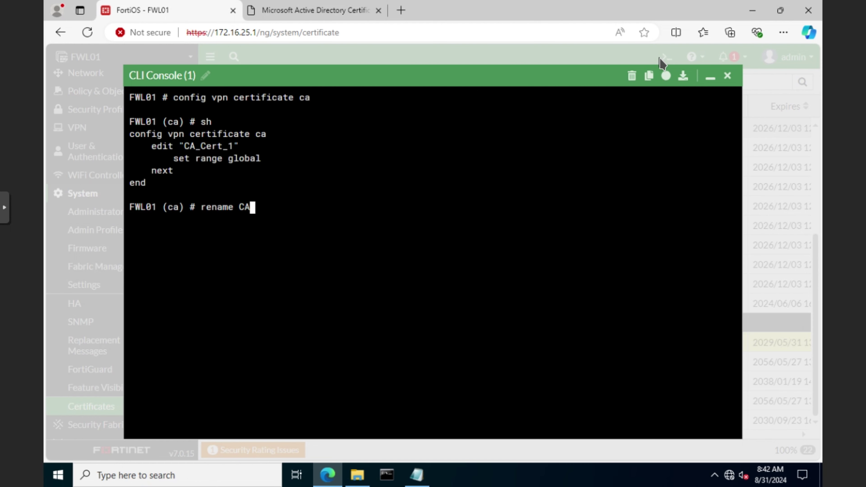
type("_Cert_1 to D")
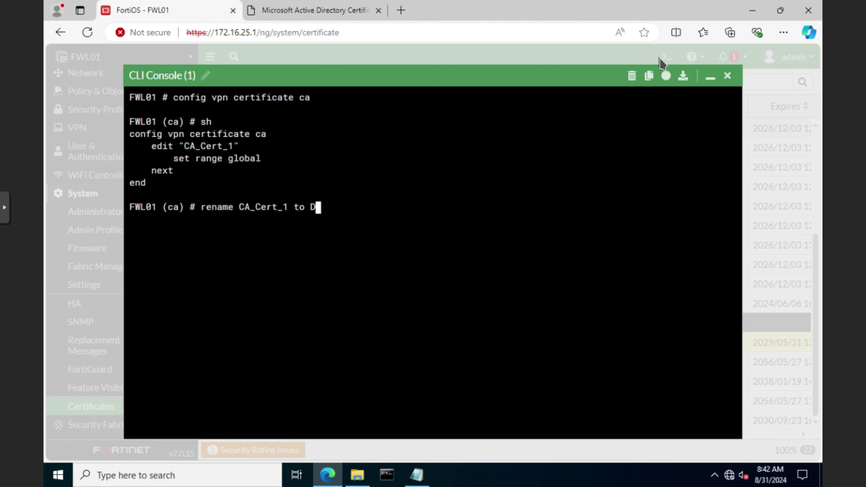
type("C01-CA")
key("Return")
type("end")
key("Return")
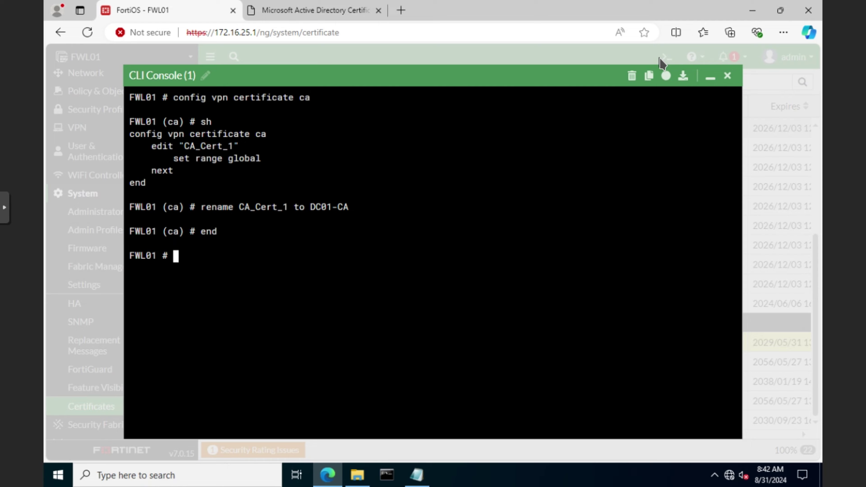
left_click(728, 75)
Reload the certificates list and confirm the CA now appears as DC01-CA.
left_click(89, 409)
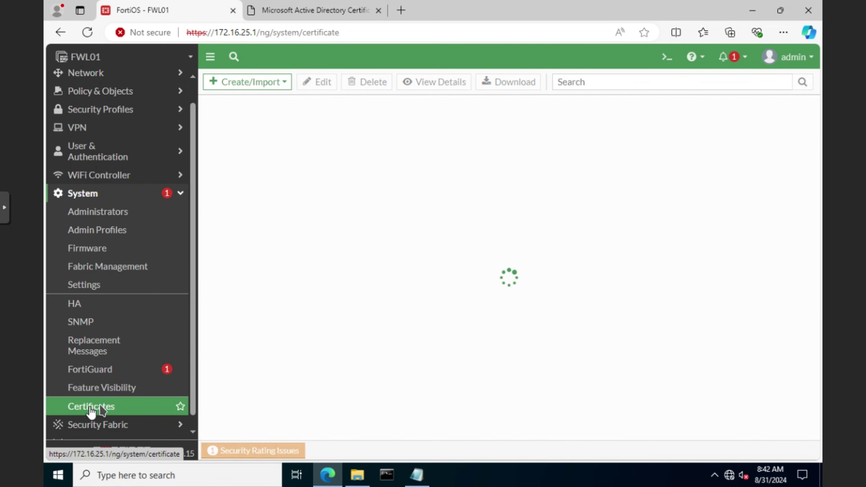
scroll(271, 409, "down", 3)
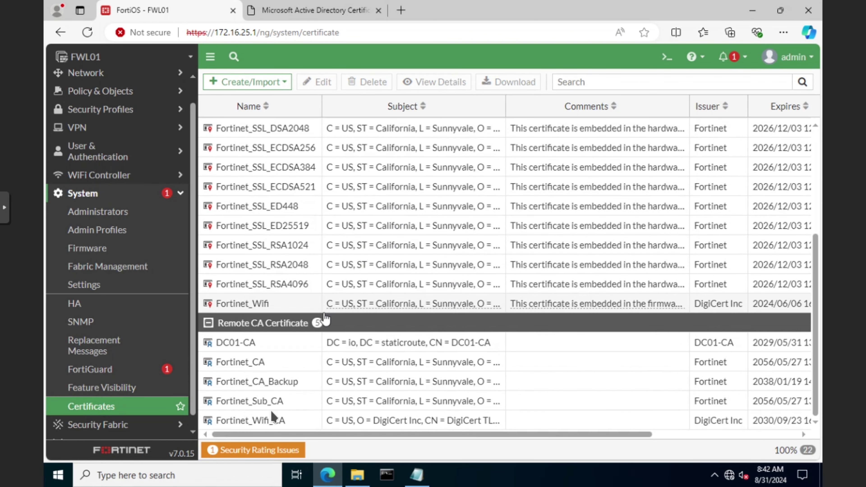
left_click(276, 347)
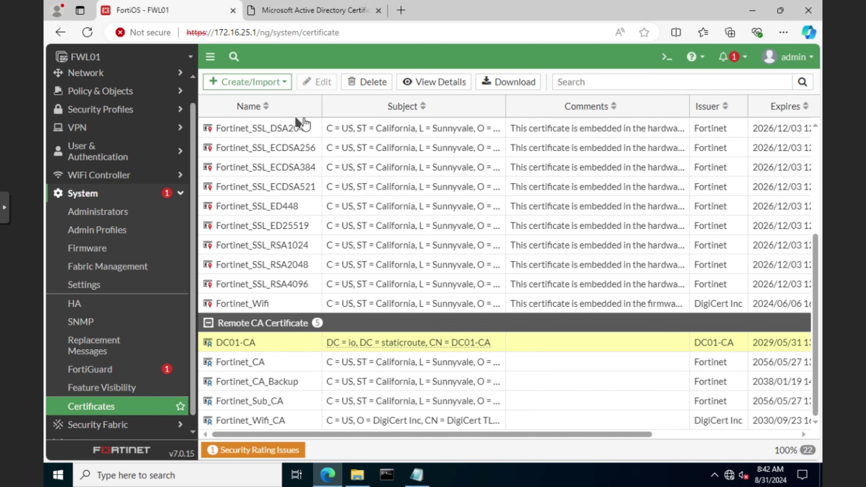
Import fwl01.cer as the local certificate FWL01.
left_click(282, 85)
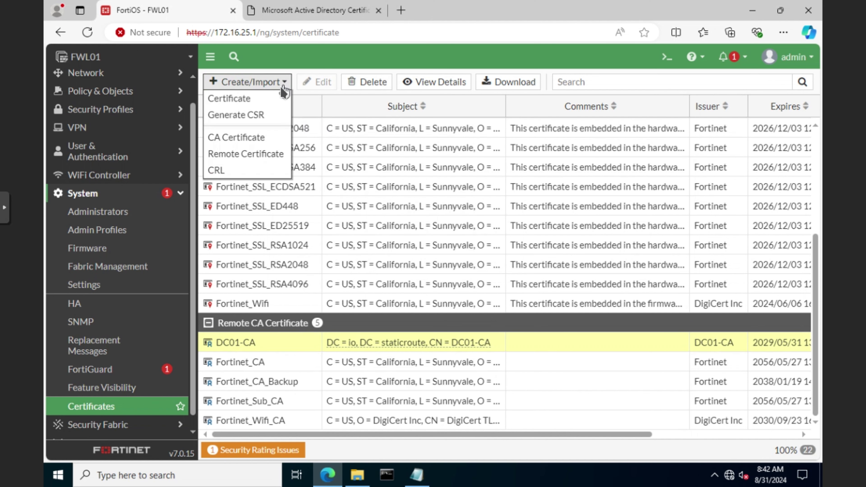
left_click(238, 102)
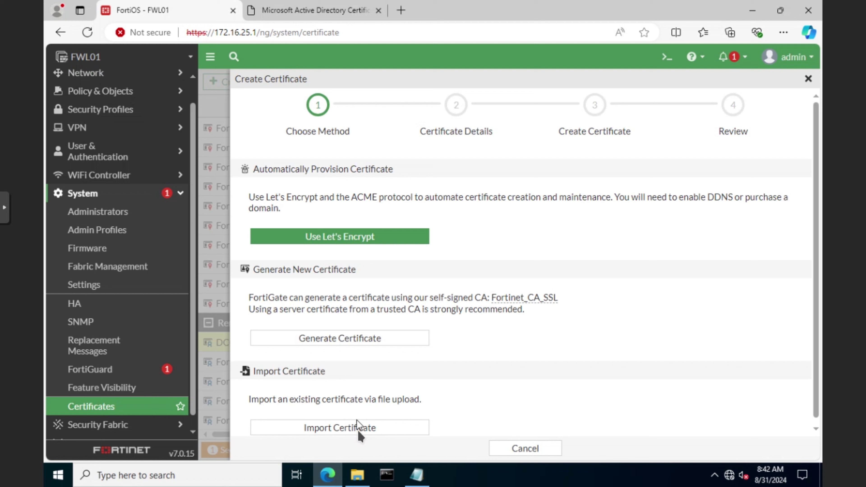
left_click(358, 428)
left_click(346, 220)
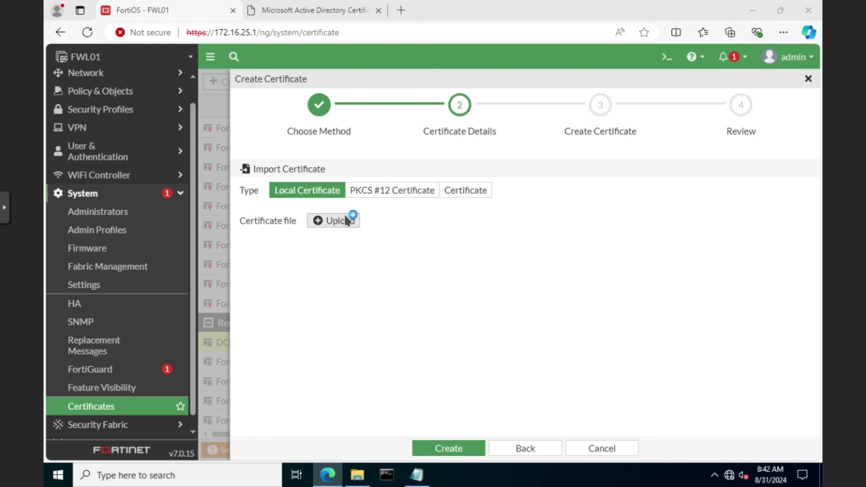
double_click(186, 118)
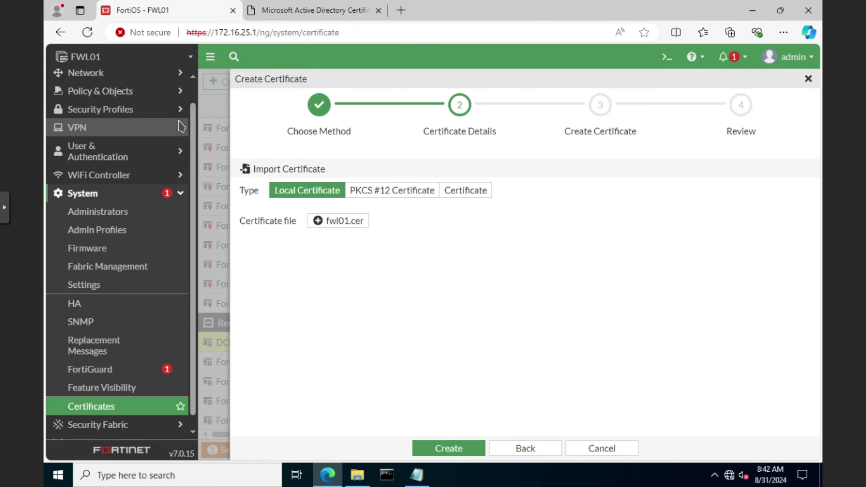
left_click(457, 449)
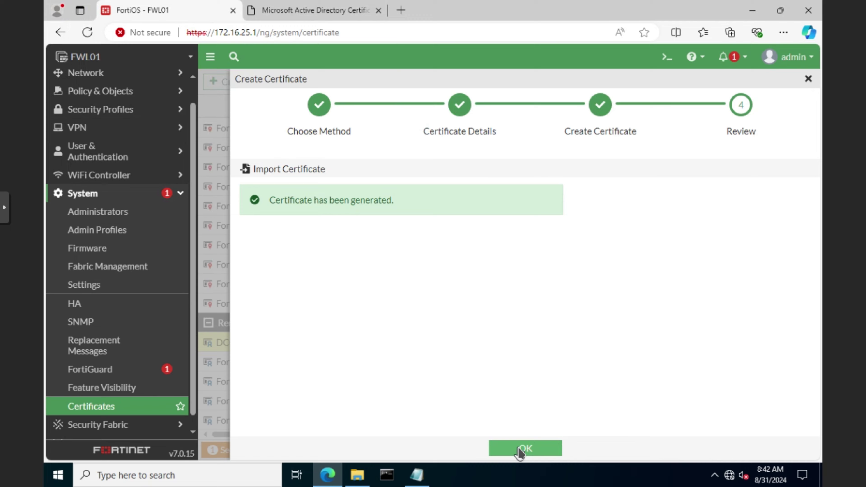
left_click(520, 449)
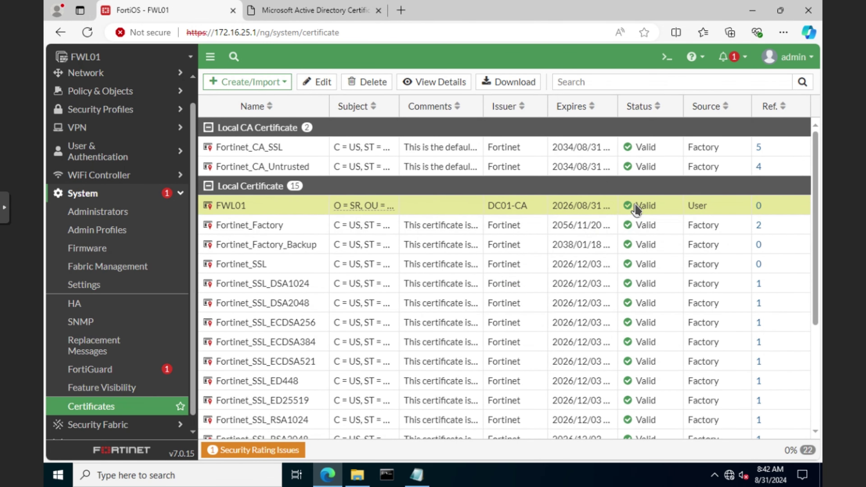
Check the DC01-CA entry under Remote CA certificates.
scroll(409, 327, "down", 5)
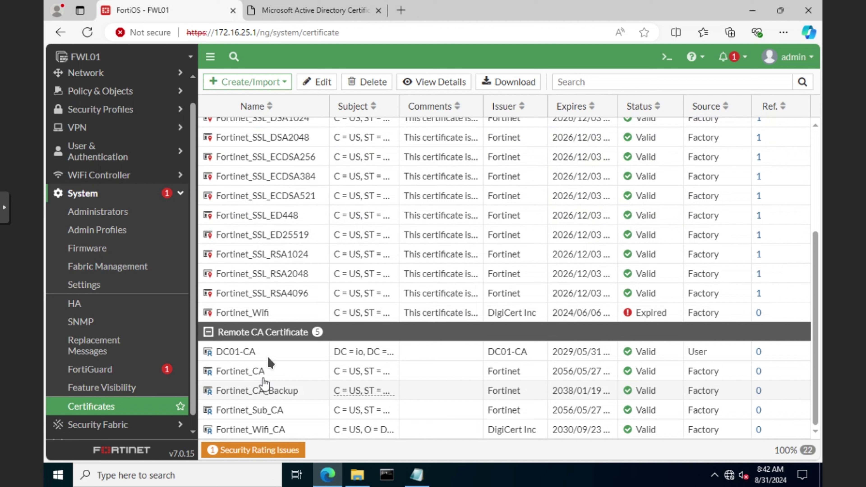
left_click(276, 357)
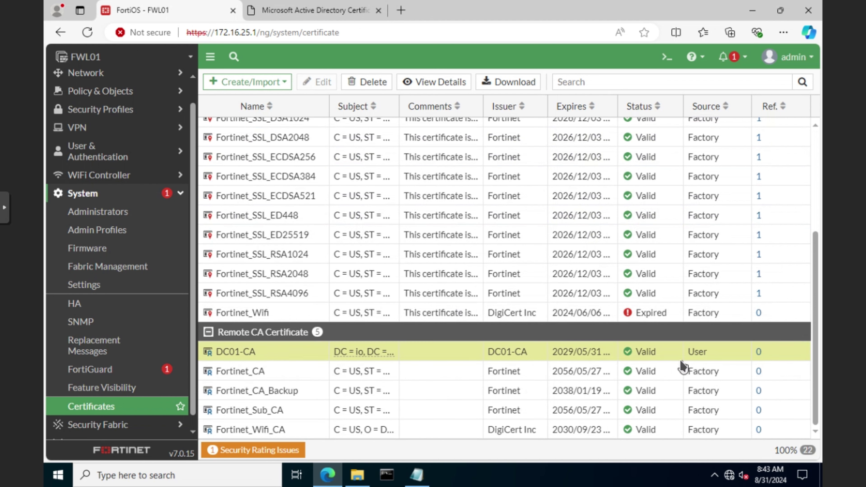
left_click(82, 193)
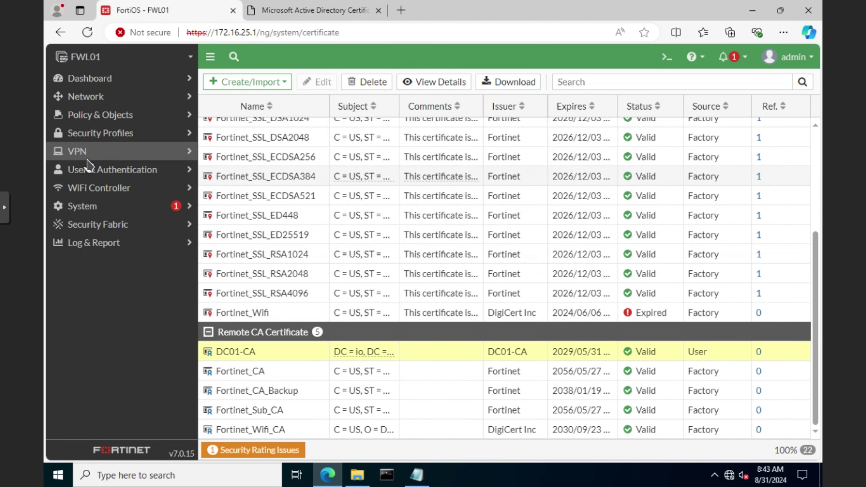
Edit LDAP server DC01 to use LDAPS with the DC01-CA certificate and save despite the warning.
left_click(102, 169)
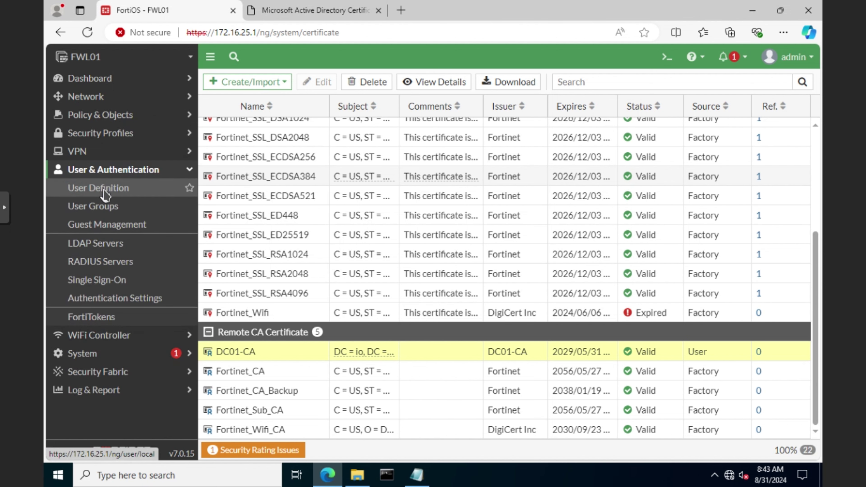
left_click(105, 247)
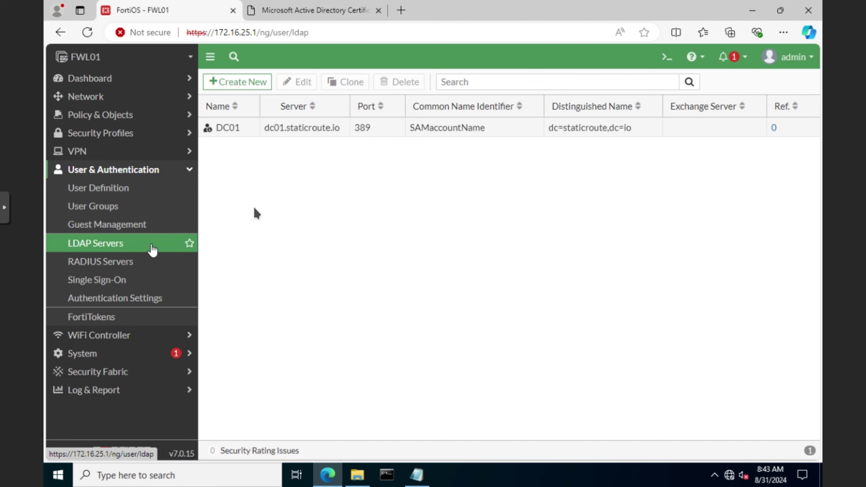
double_click(300, 129)
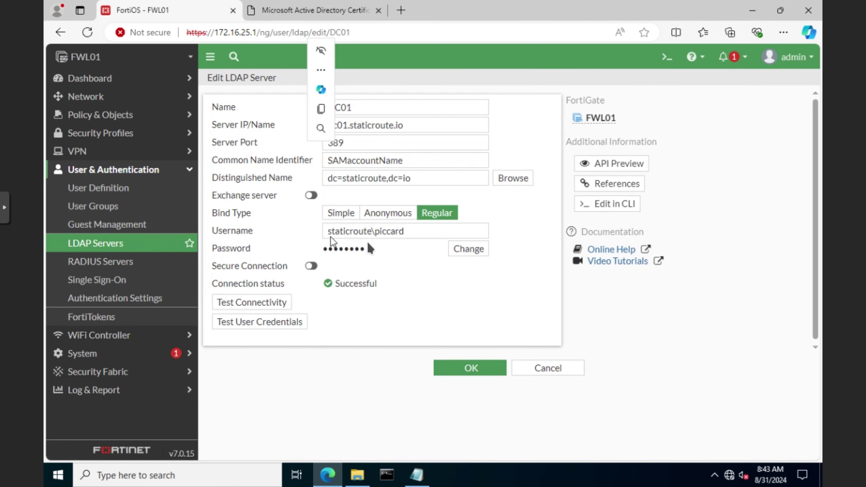
left_click(311, 266)
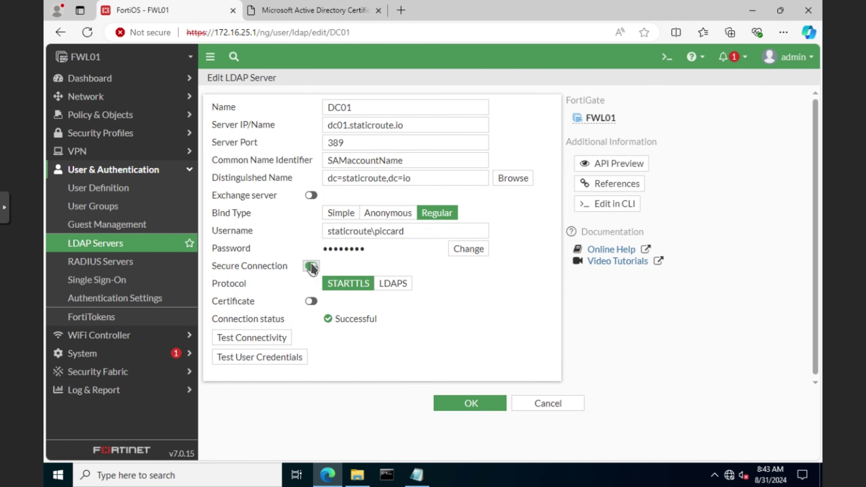
left_click(394, 285)
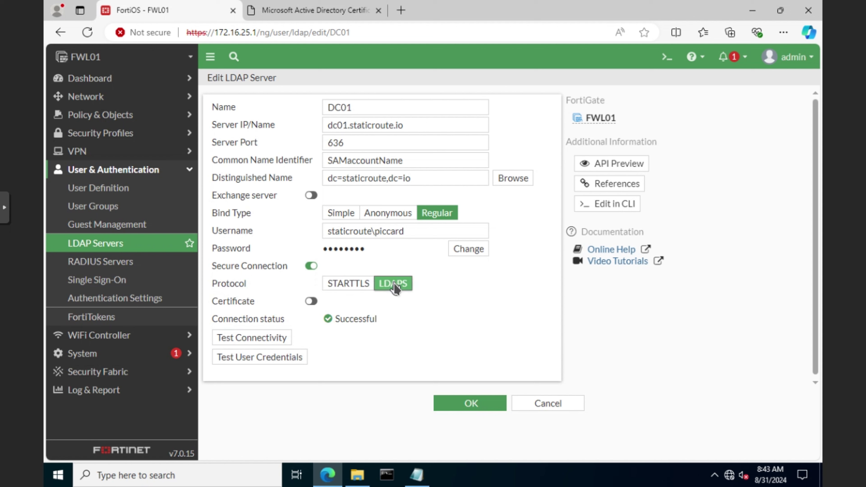
left_click(311, 301)
left_click(362, 302)
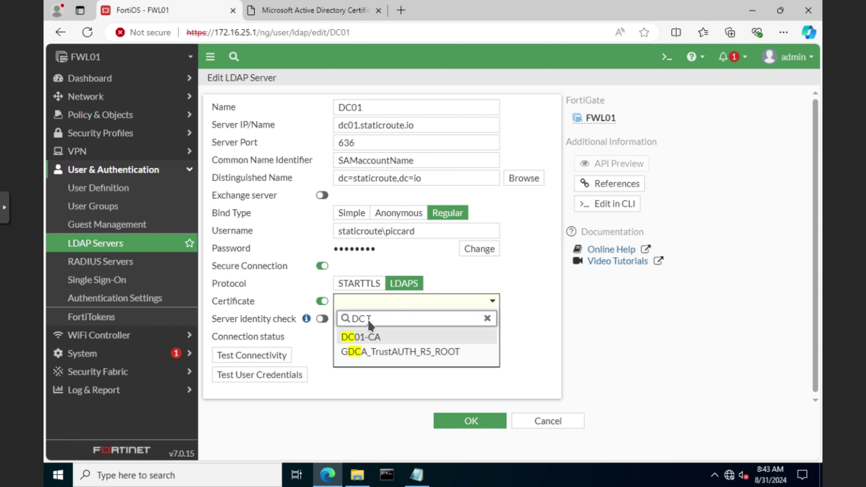
left_click(364, 336)
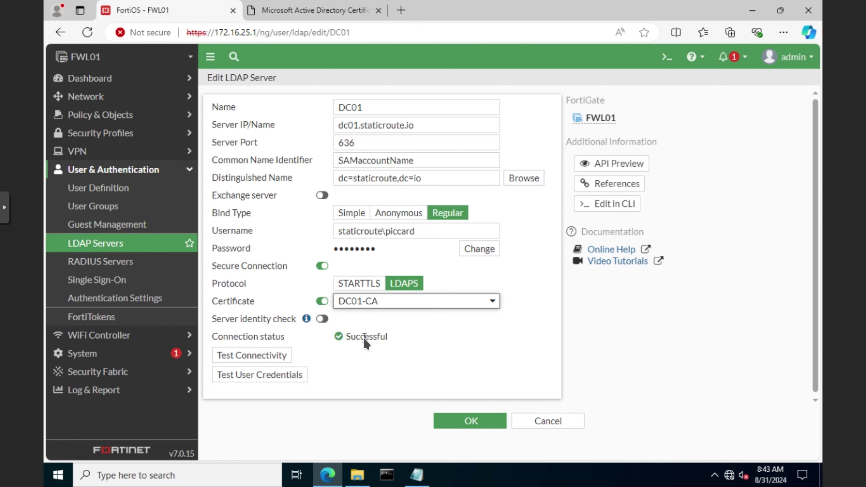
left_click(479, 423)
left_click(620, 449)
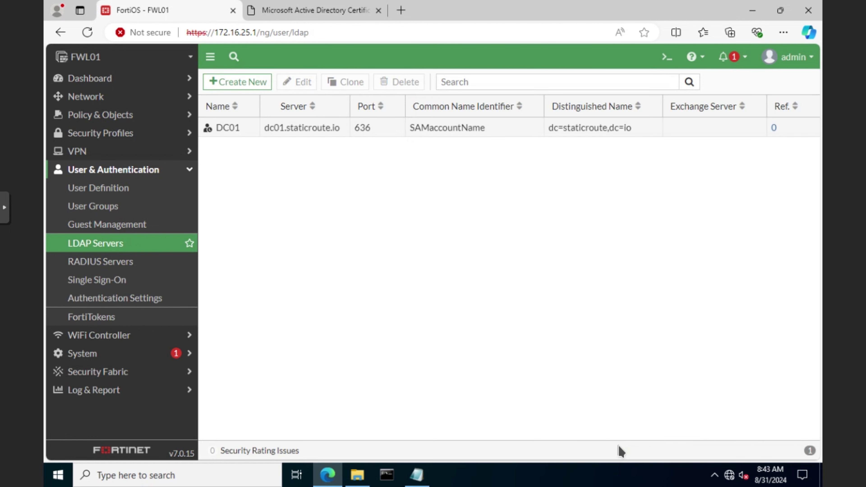
Enable Server identity check on the DC01 LDAP server and verify the connection is Successful.
double_click(312, 130)
left_click(322, 319)
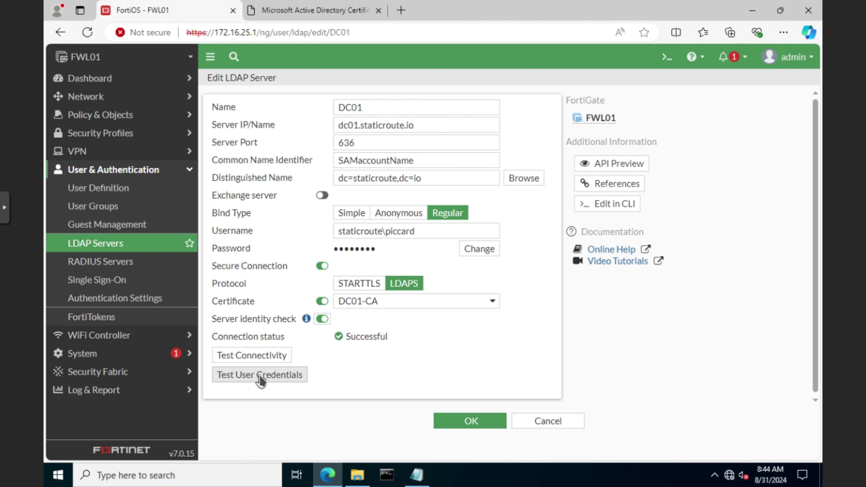
Test the domain user piccard's credentials against DC01.
left_click(260, 376)
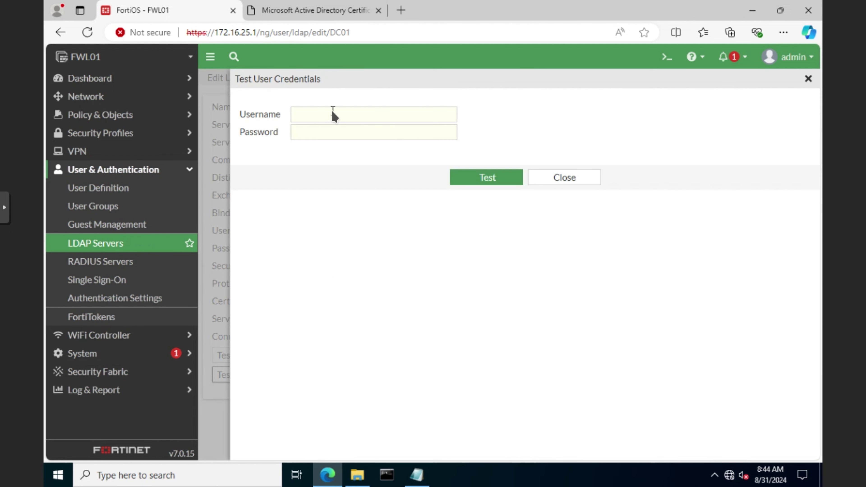
left_click(332, 113)
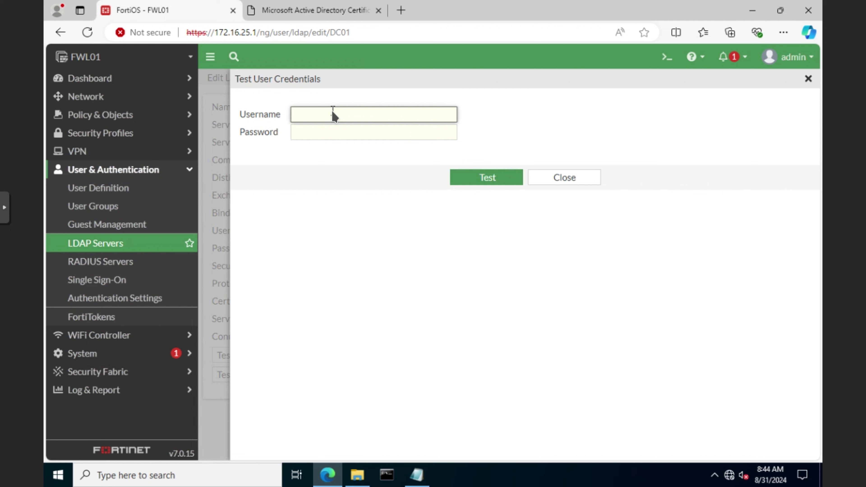
type("piccard")
key("Tab")
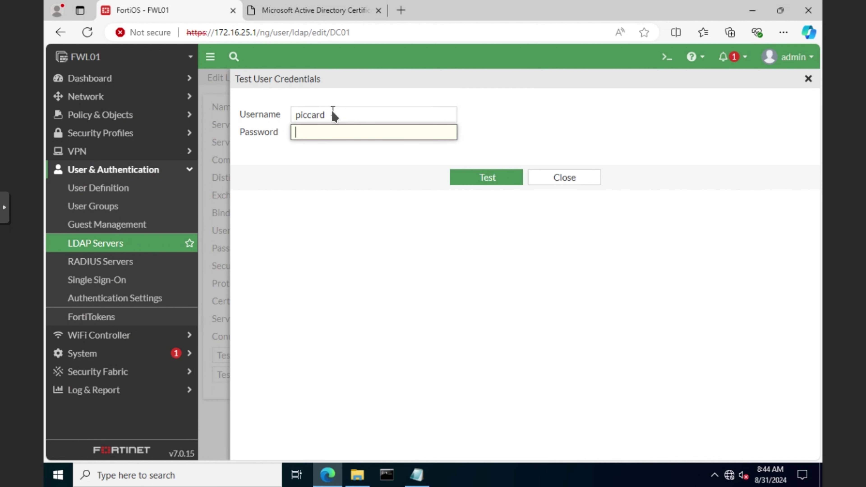
type("•••••••••••••")
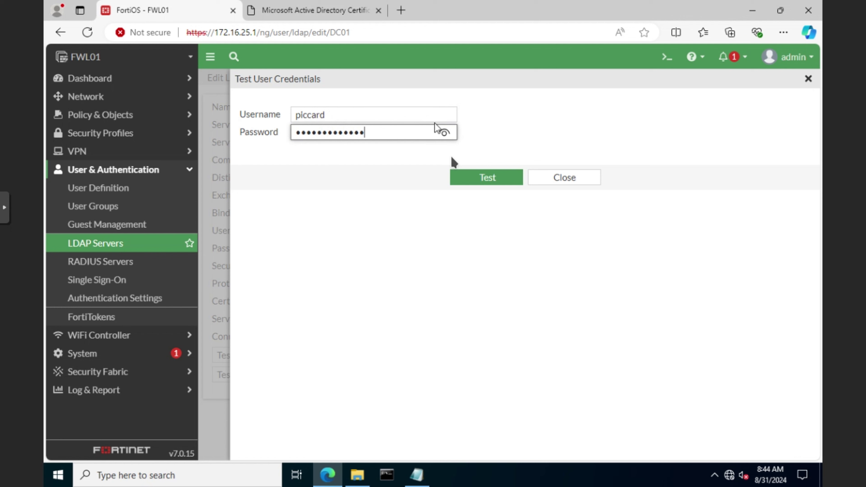
left_click(500, 181)
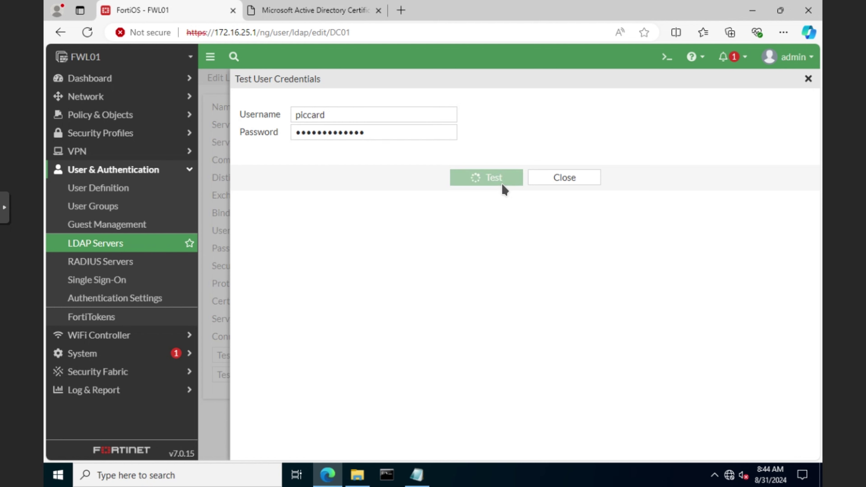
Test users janeway and archer as well, then save the DC01 LDAP server.
left_click(379, 112)
key("ctrl+a")
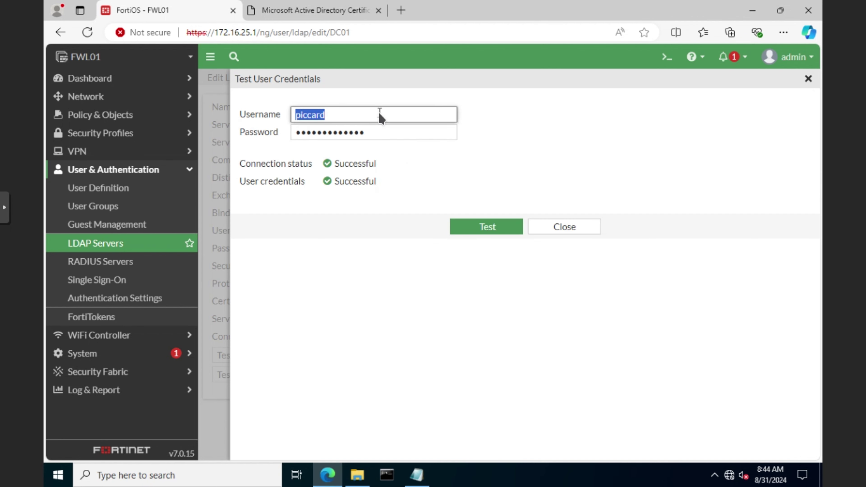
type("janeway")
left_click(491, 227)
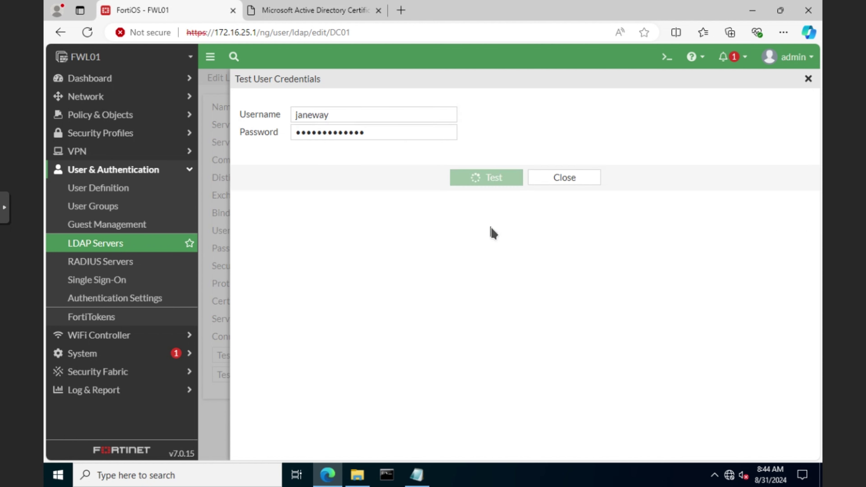
left_click(396, 114)
key("ctrl+a")
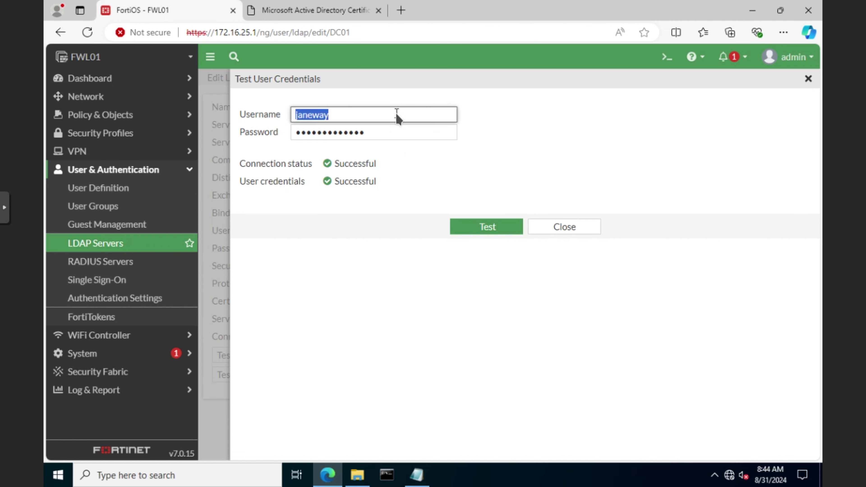
type("archer")
left_click(491, 227)
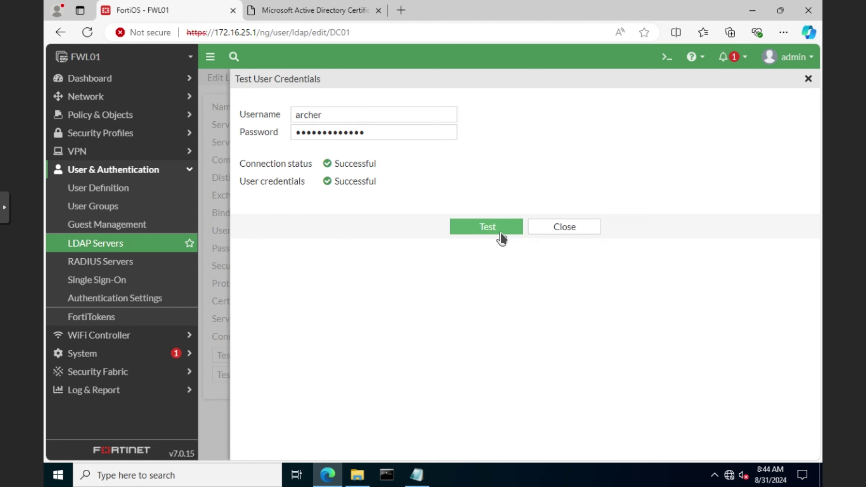
left_click(575, 230)
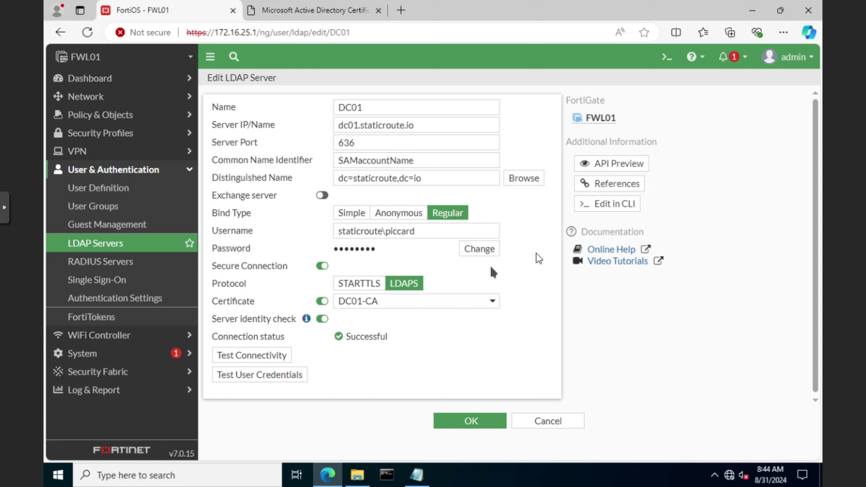
left_click(476, 423)
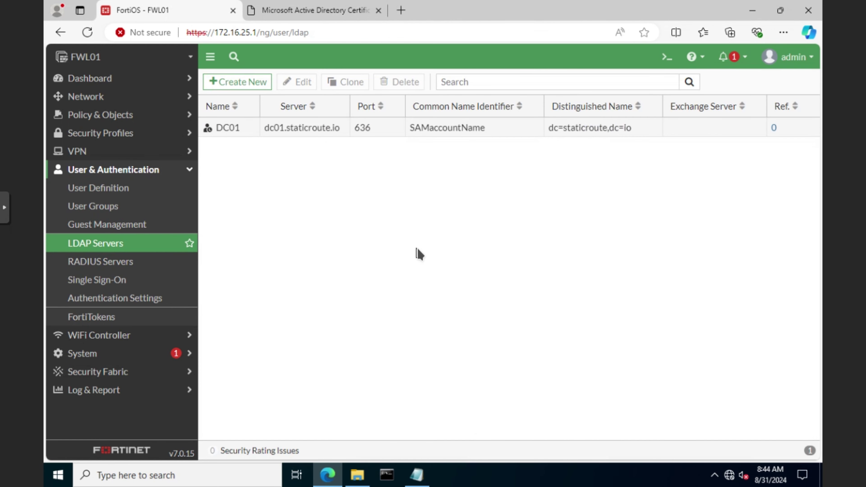
Start a new firewall user group named srRemote from the User Groups list.
left_click(79, 155)
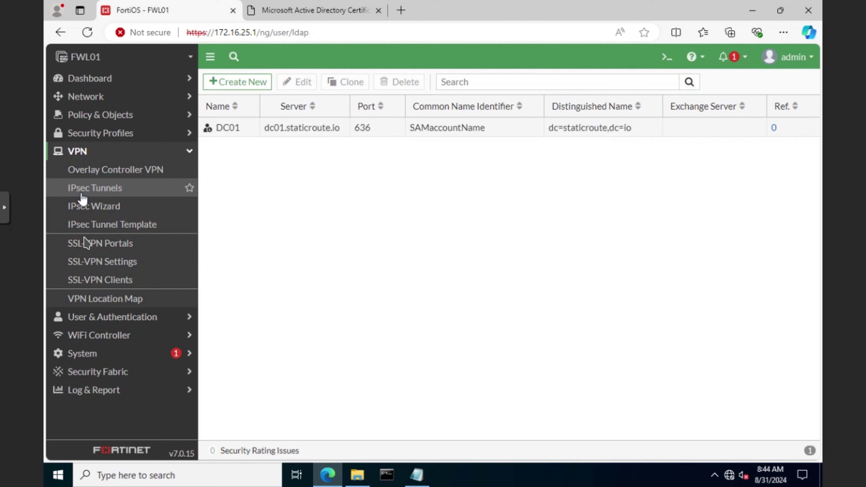
left_click(94, 265)
left_click(101, 245)
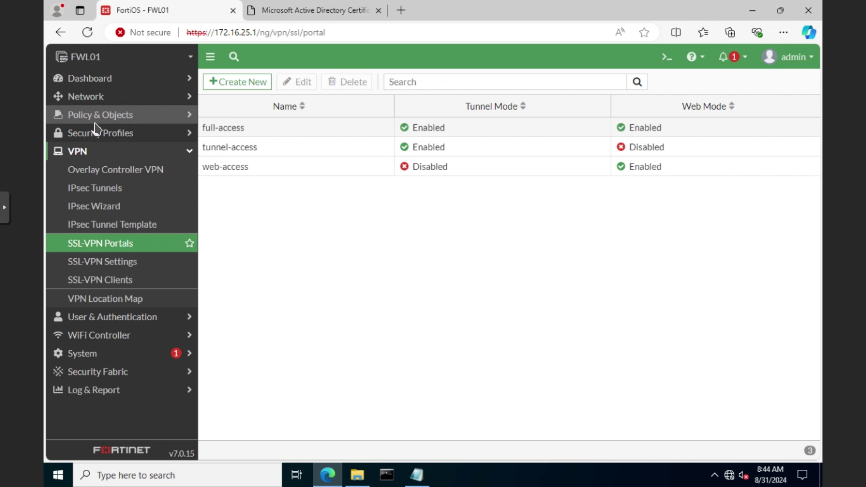
left_click(106, 321)
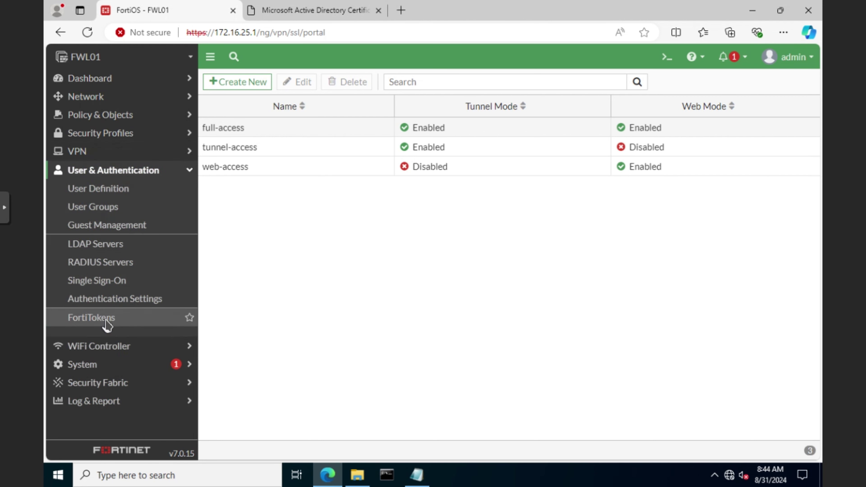
left_click(99, 206)
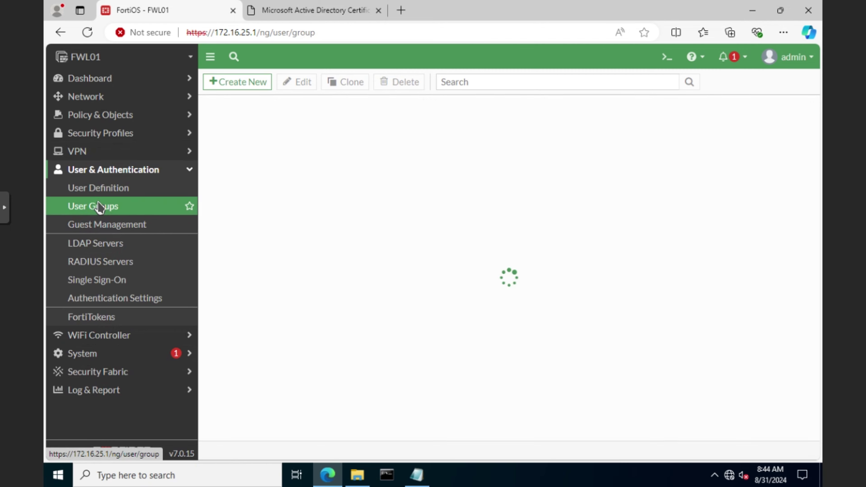
left_click(250, 85)
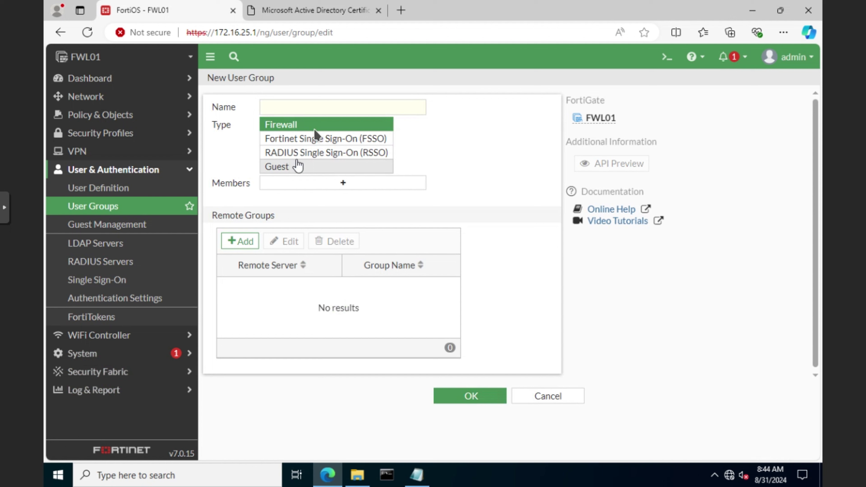
type("srRemote")
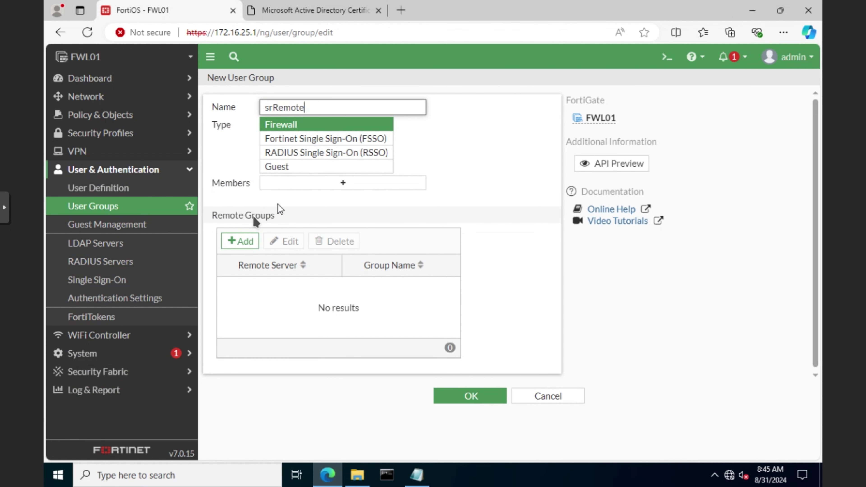
Add DC01's Captains group as the remote group match and save srRemote.
left_click(244, 240)
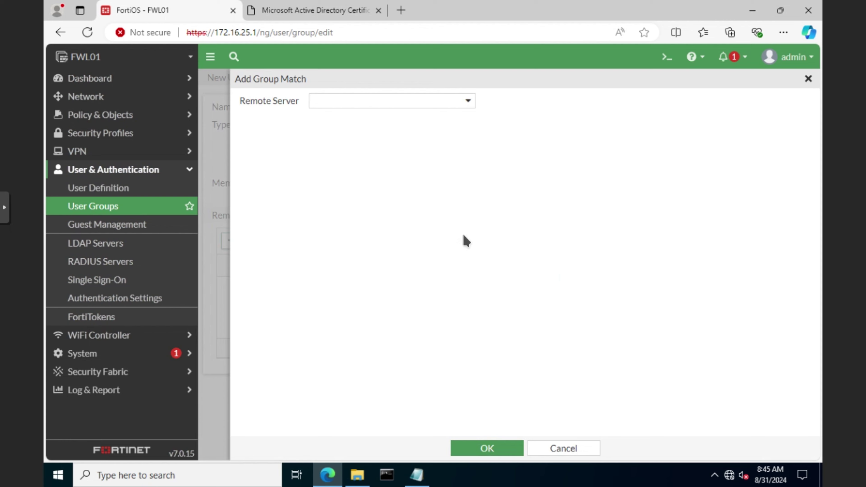
left_click(467, 100)
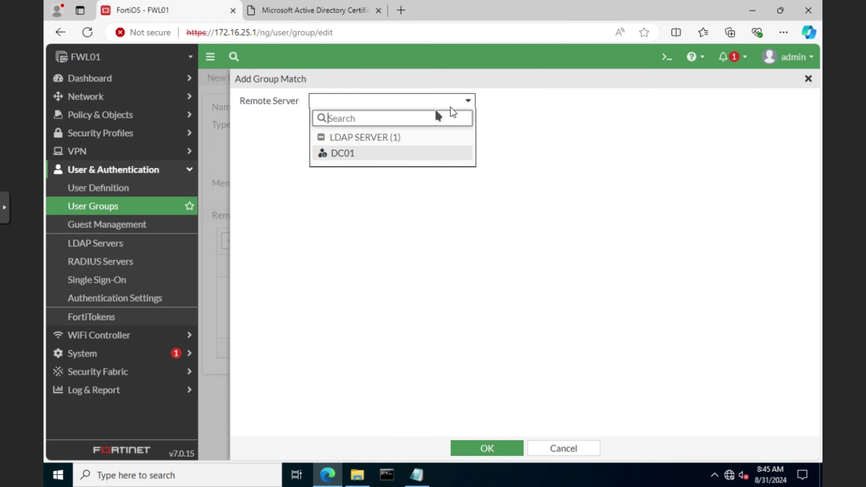
left_click(366, 155)
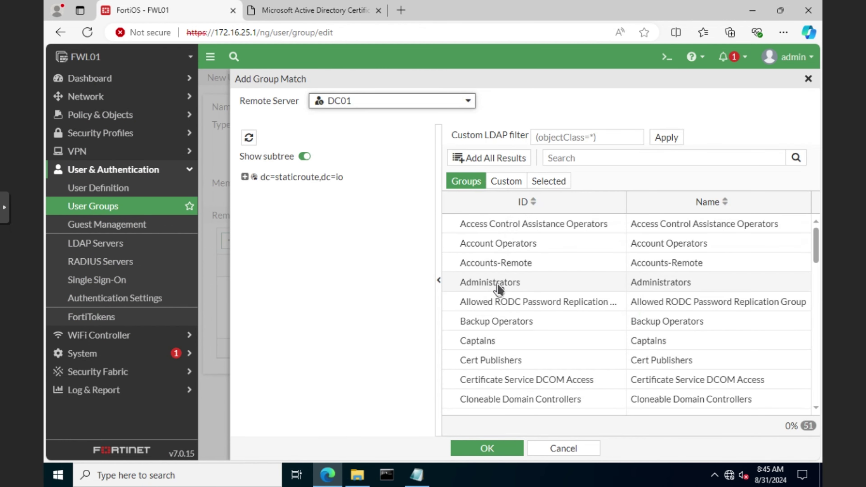
left_click(489, 344)
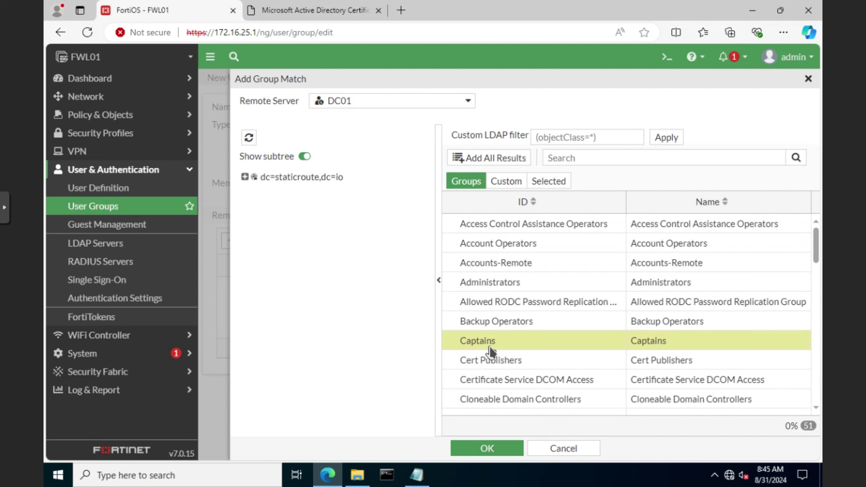
right_click(490, 349)
left_click(532, 353)
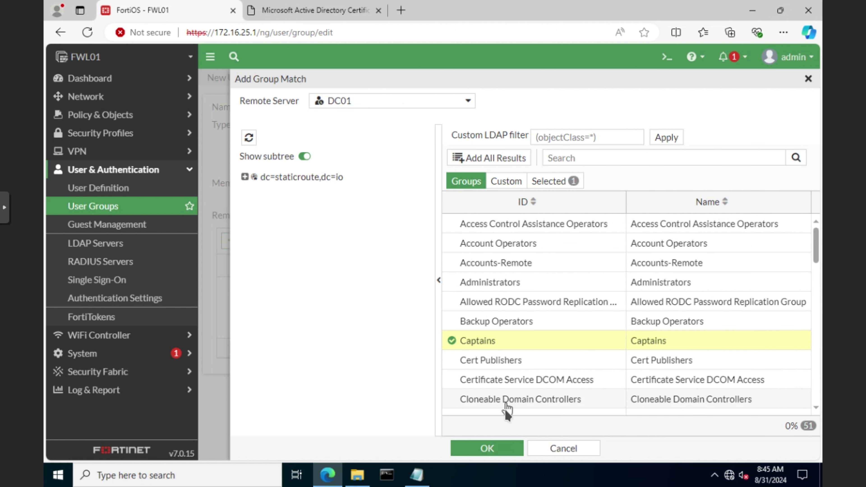
left_click(487, 448)
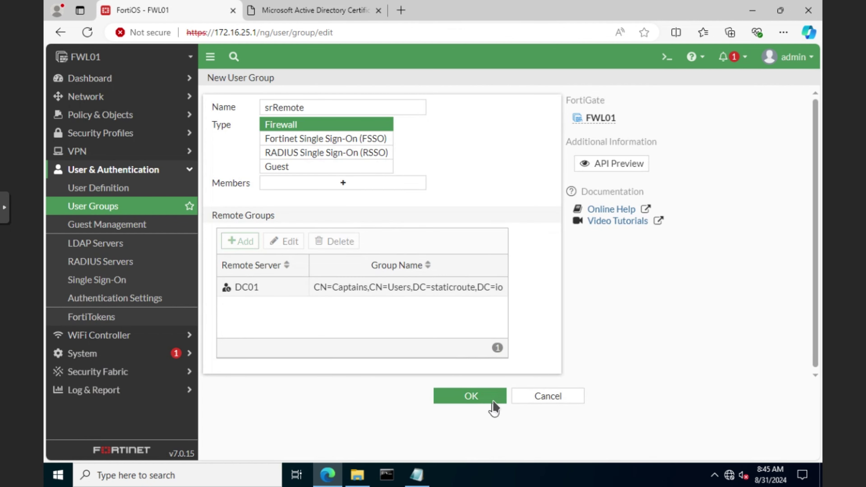
left_click(493, 402)
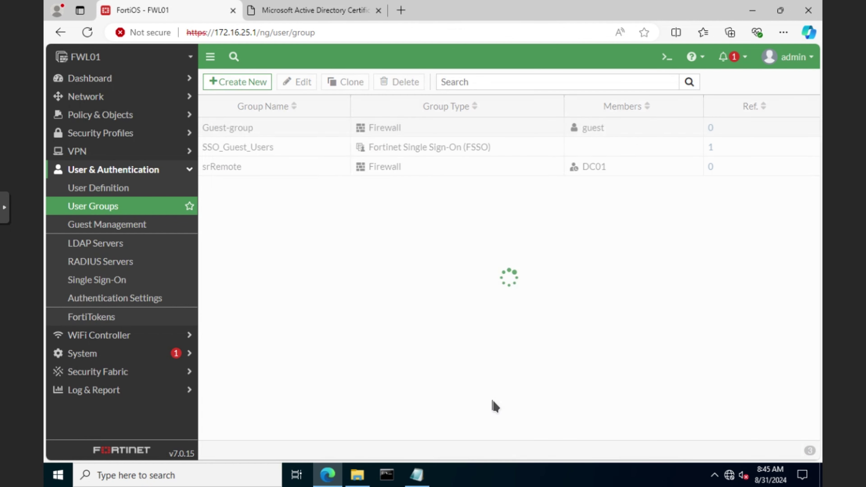
Delete the tunnel-access SSL-VPN portal.
left_click(85, 157)
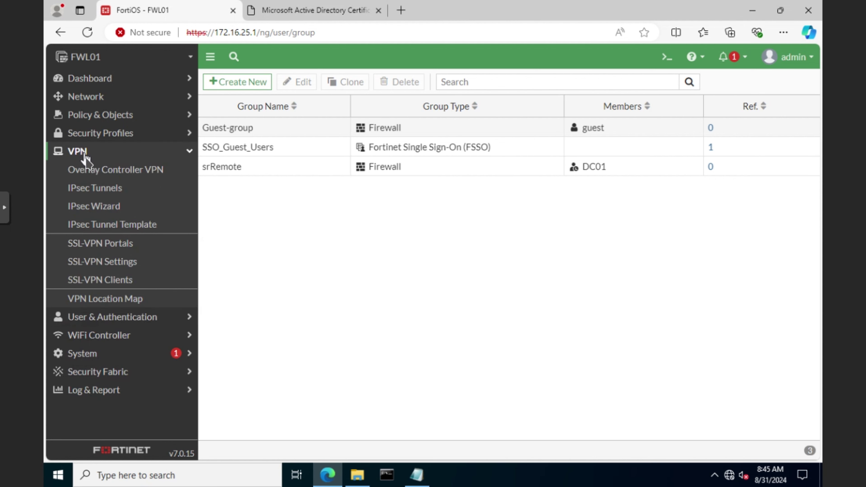
left_click(105, 249)
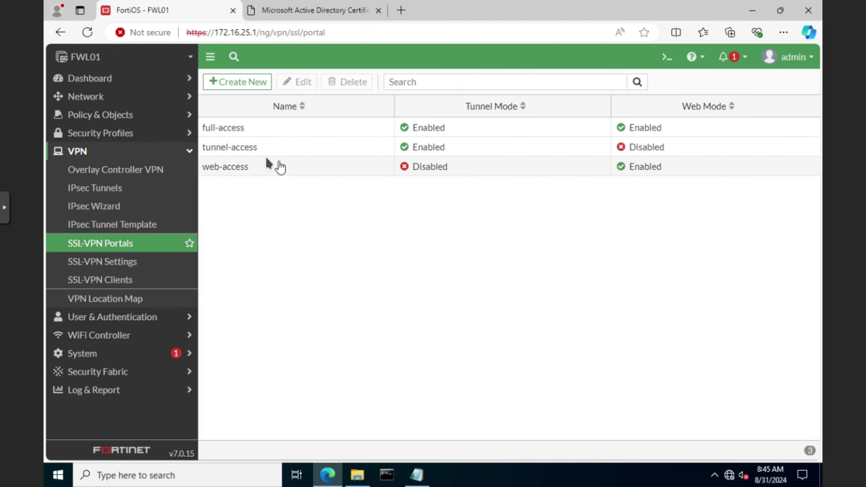
left_click(253, 152)
left_click(351, 85)
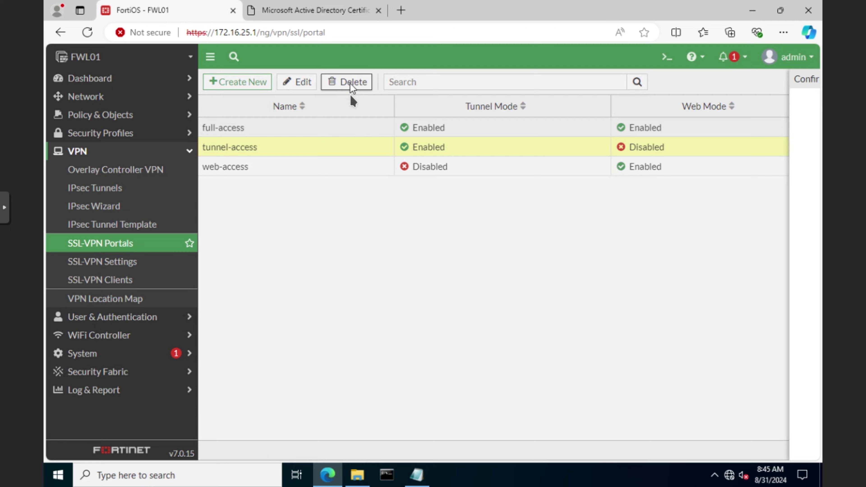
left_click(632, 449)
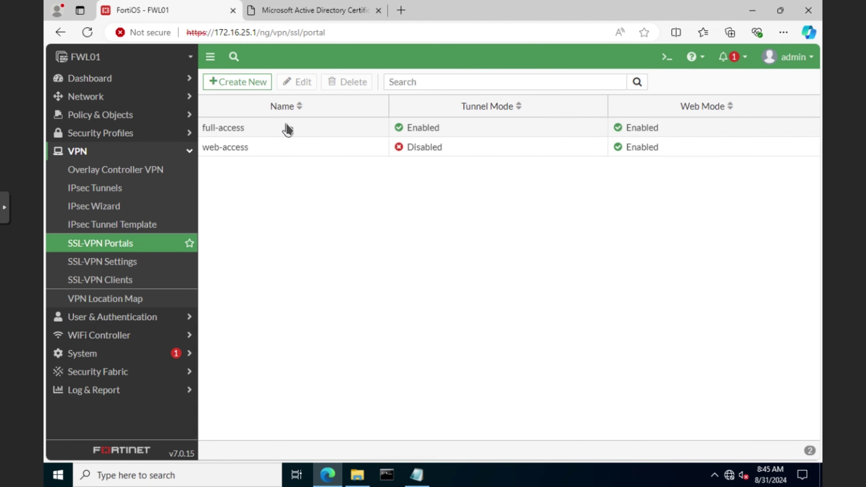
Rename the full-access portal to srRemote and scroll down to Predefined Bookmarks.
double_click(286, 128)
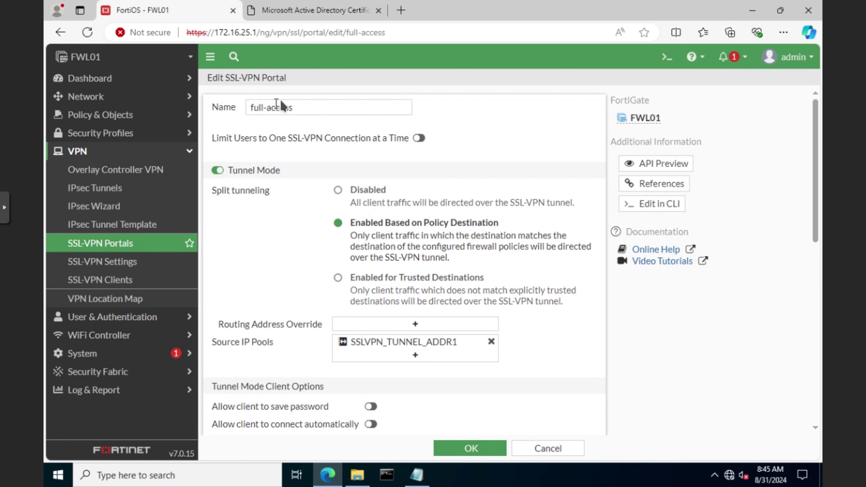
left_click(304, 107)
key("ctrl+a")
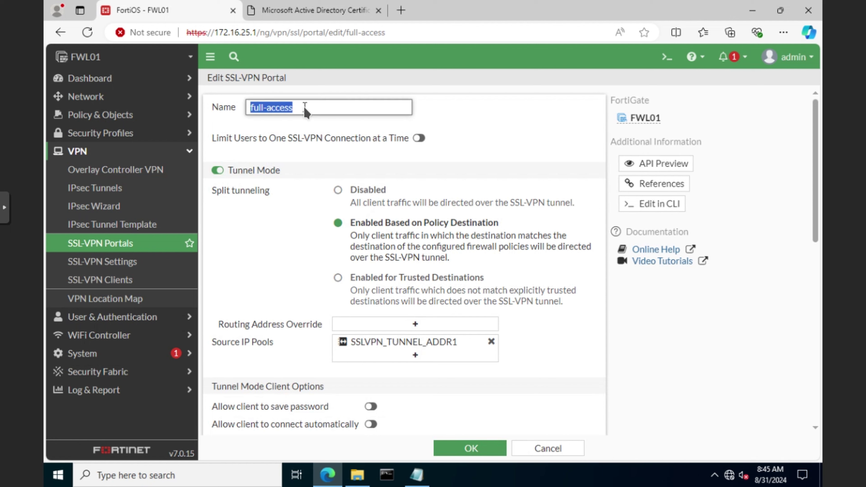
type("srRemote")
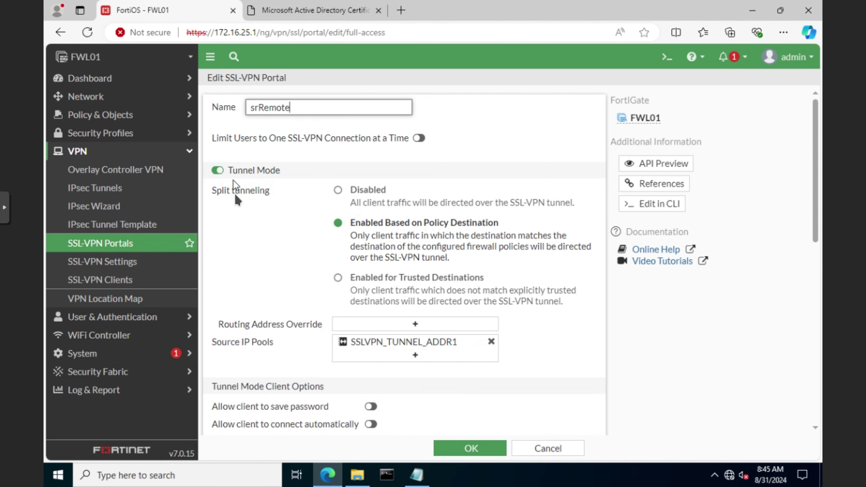
scroll(238, 232, "down", 6)
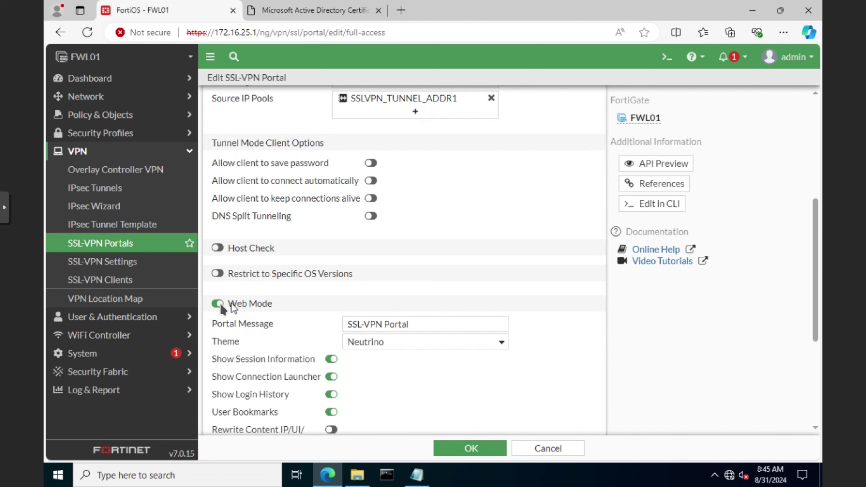
scroll(295, 304, "up", 7)
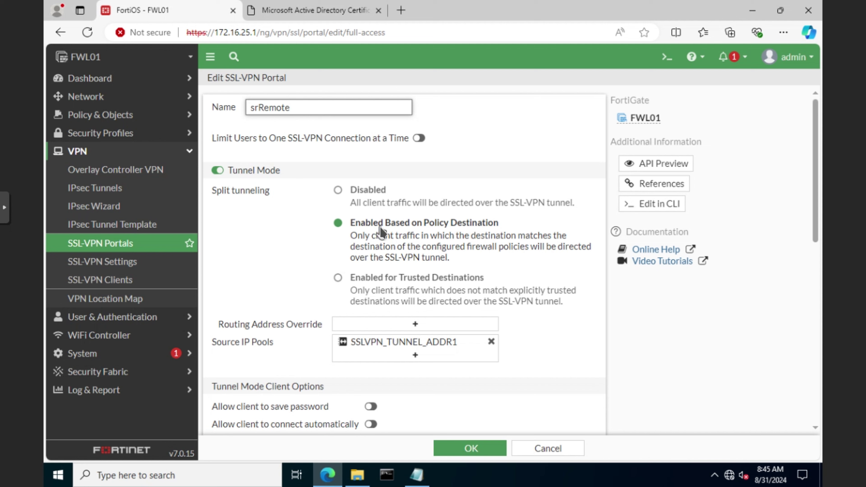
scroll(569, 303, "down", 2)
scroll(571, 303, "down", 2)
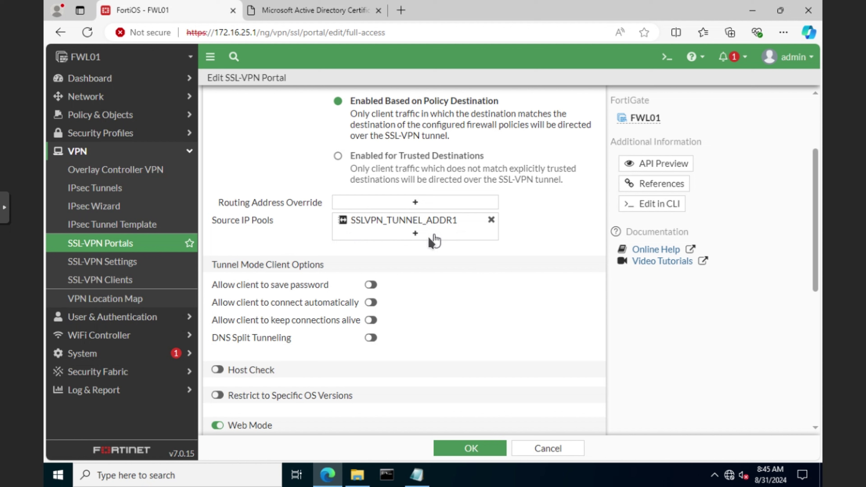
mouse_move(424, 224)
scroll(358, 266, "down", 8)
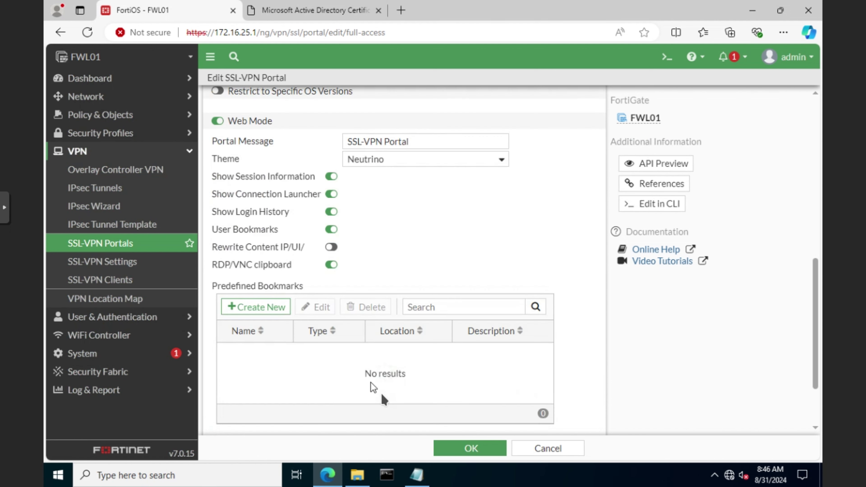
left_click(256, 306)
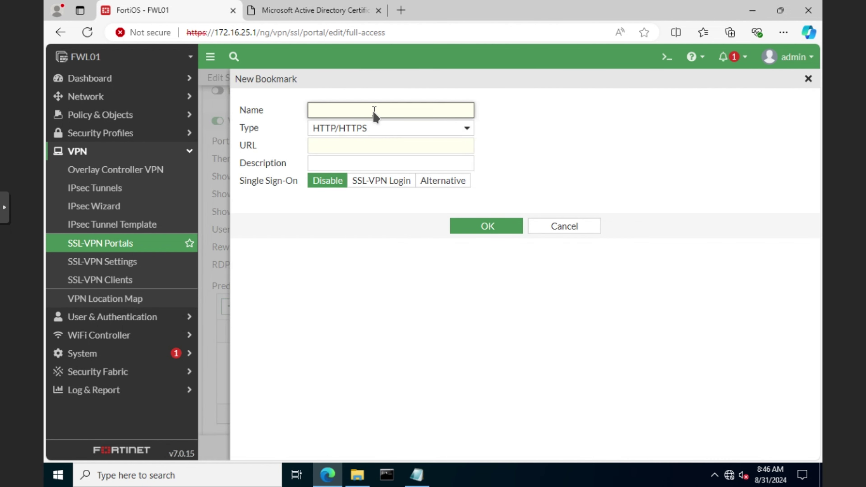
type("DC01")
left_click(360, 142)
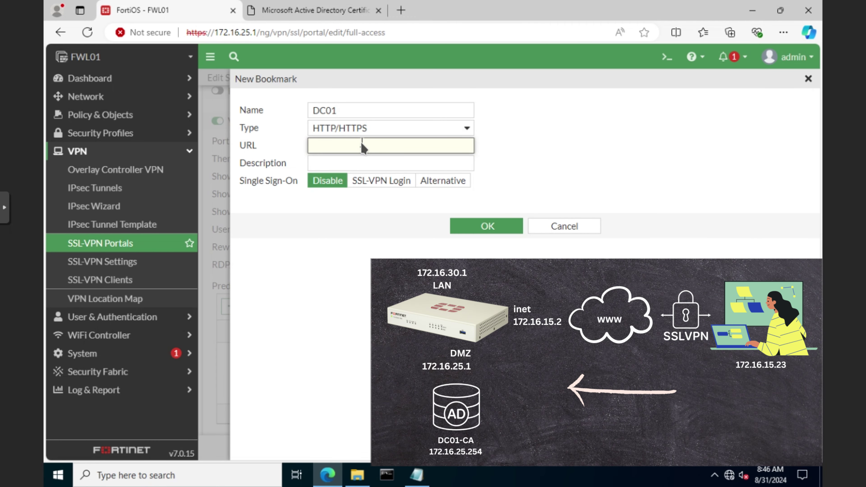
type("http://172.16")
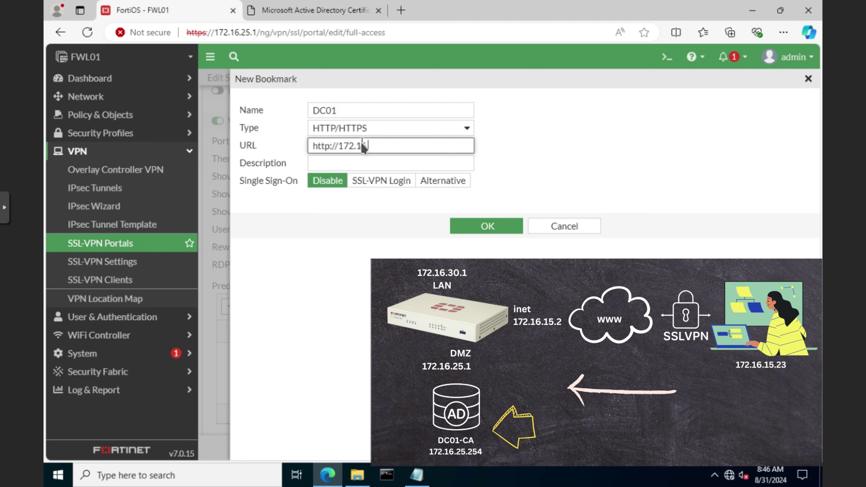
type(".25.254")
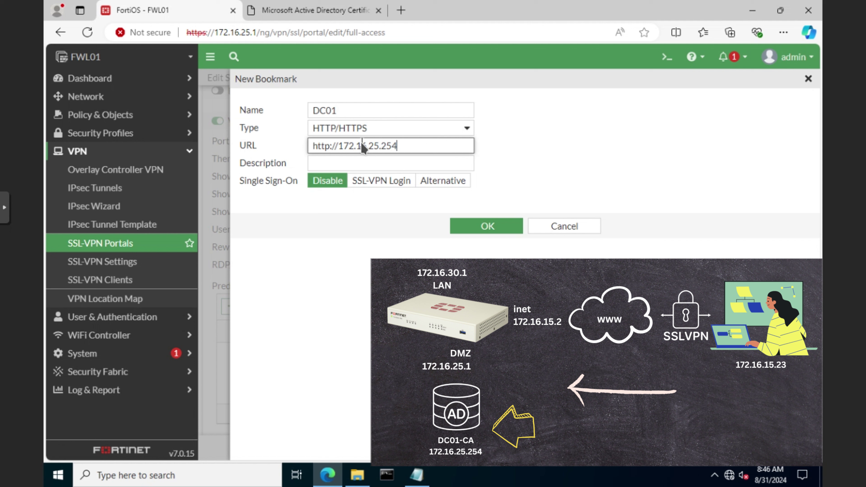
type("/certsrv")
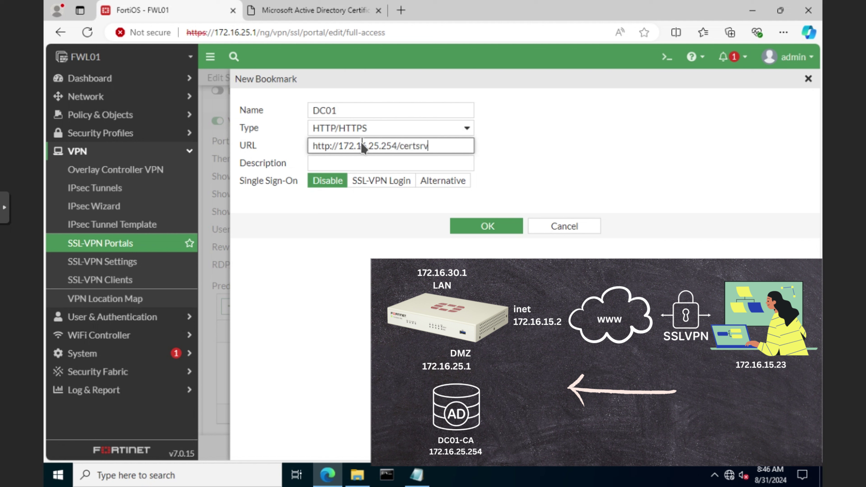
key("Tab")
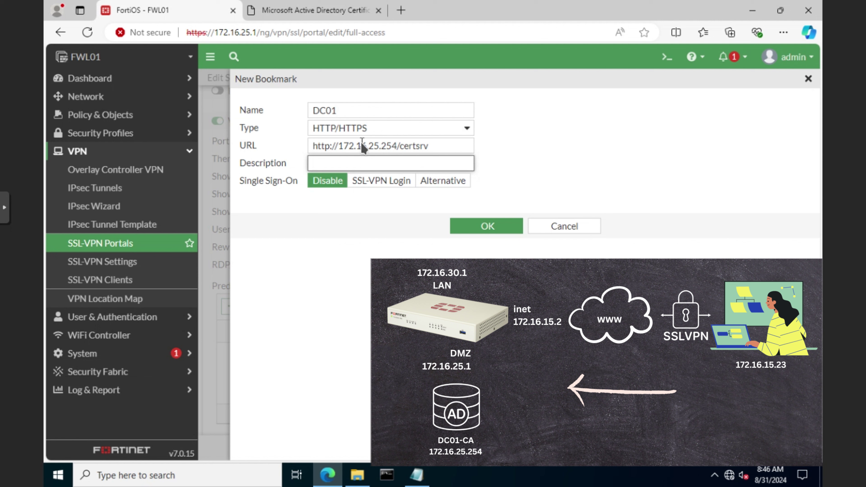
type("DC01")
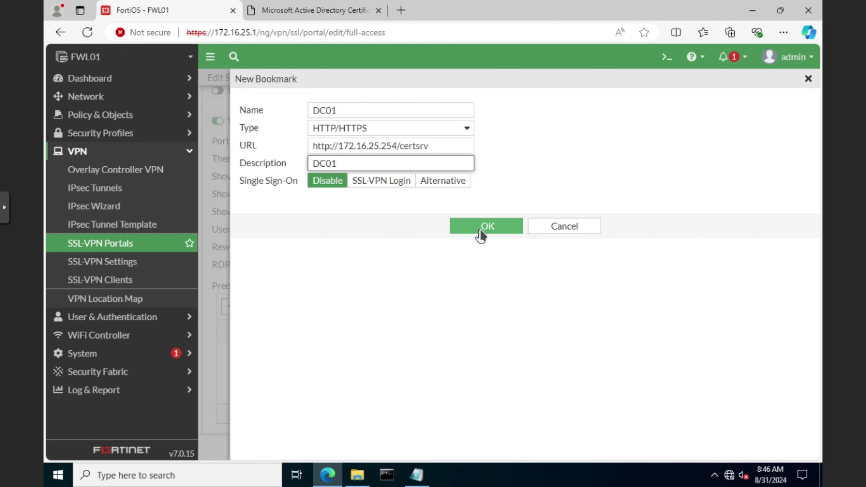
left_click(481, 234)
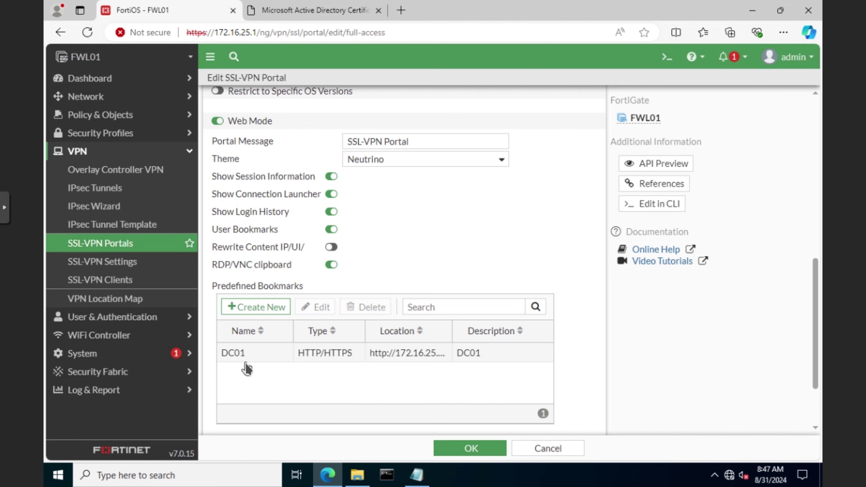
left_click(256, 307)
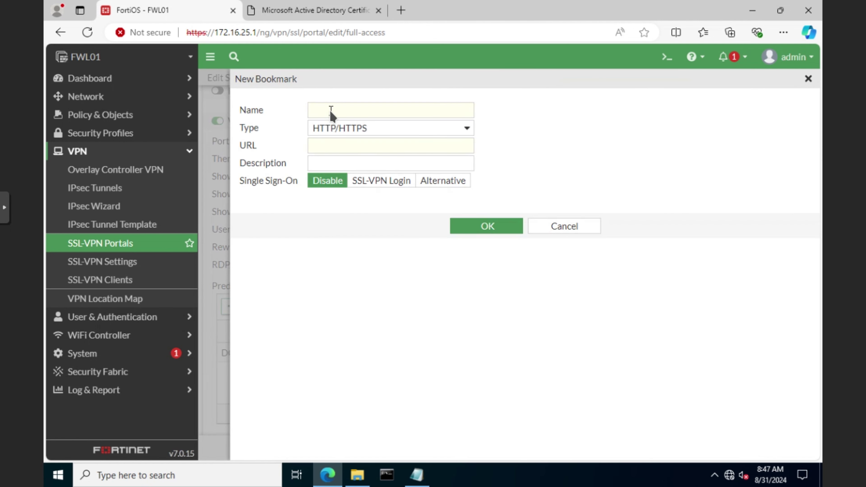
left_click(330, 110)
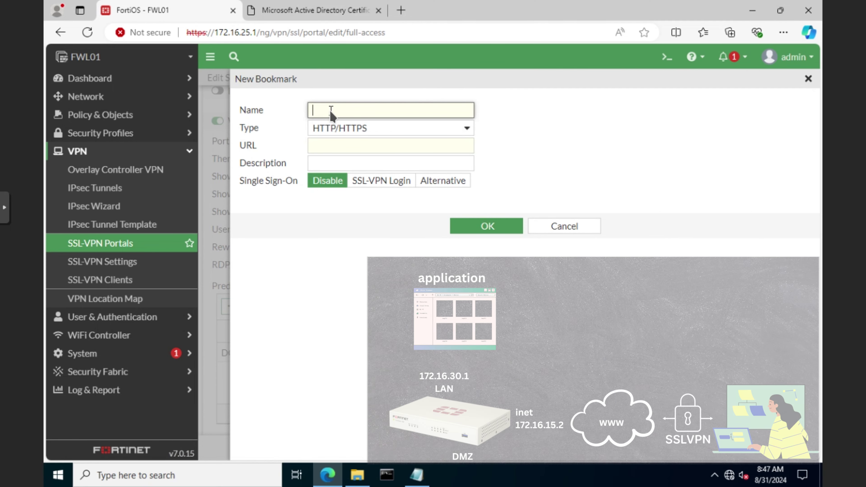
type("App01")
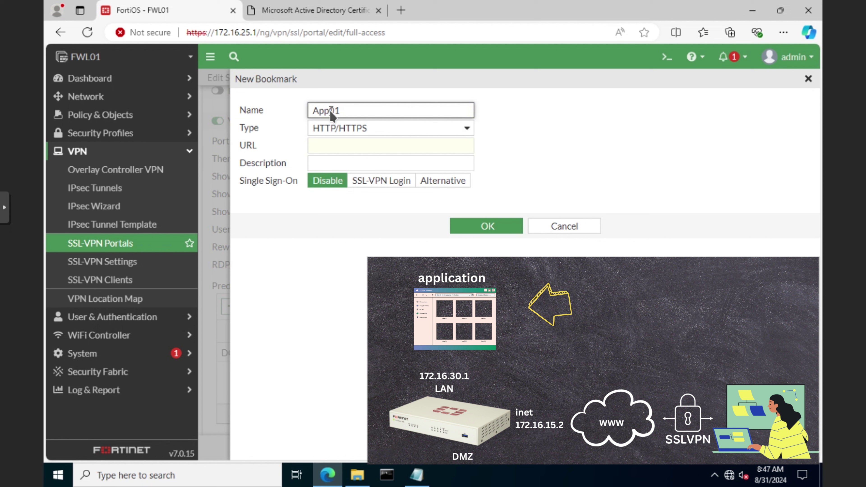
key("ctrl+a")
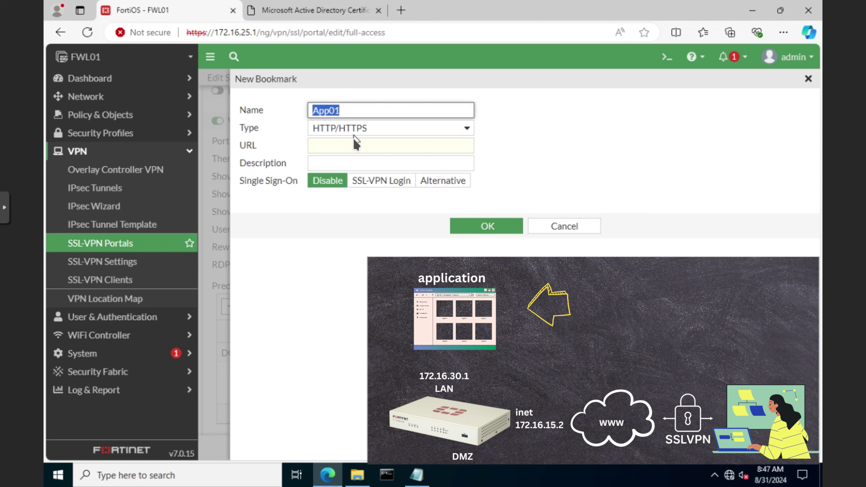
left_click(354, 145)
type("h")
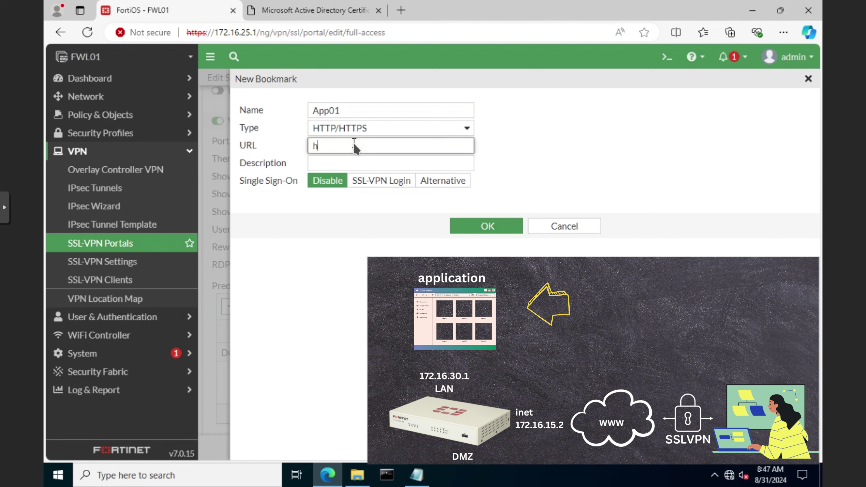
type("ttp://1")
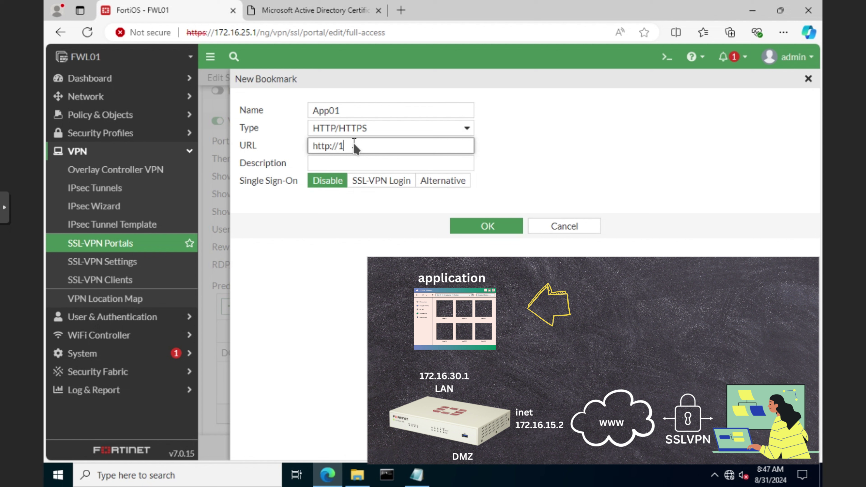
type("72.16.3")
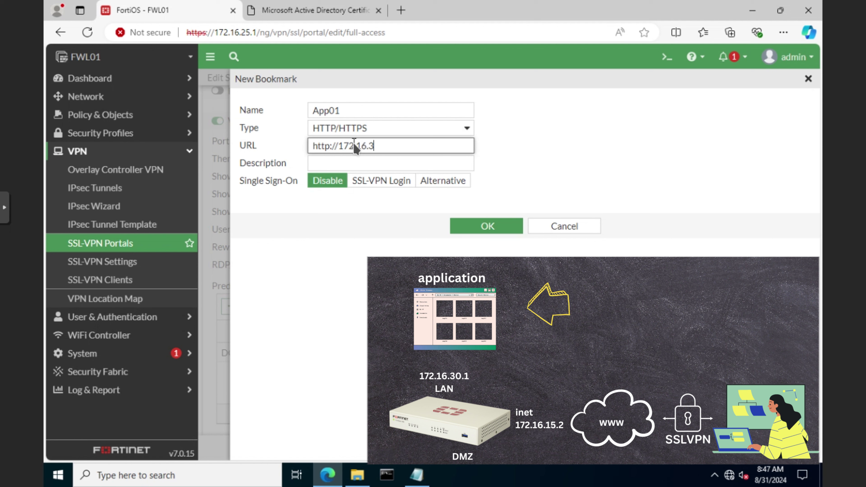
type("0.254")
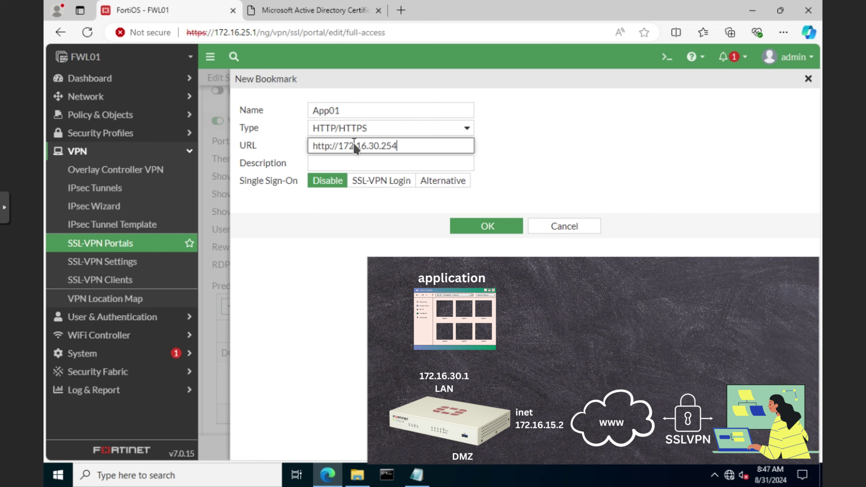
left_click(354, 161)
type("App01")
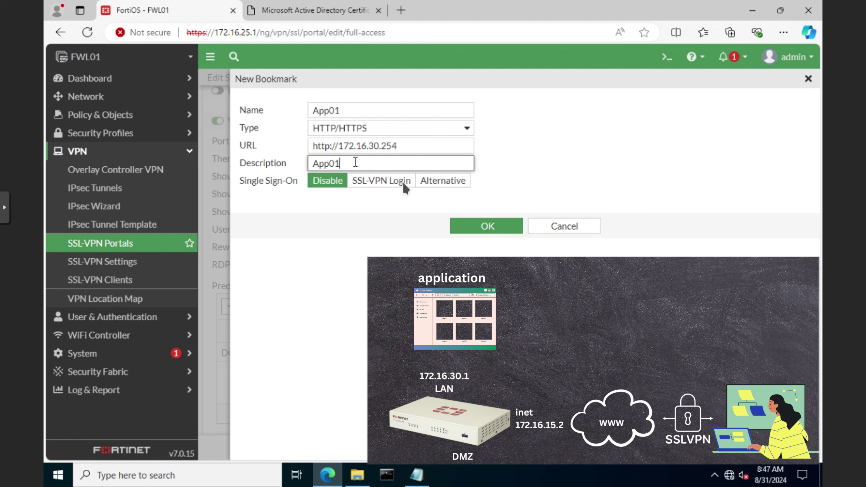
left_click(503, 228)
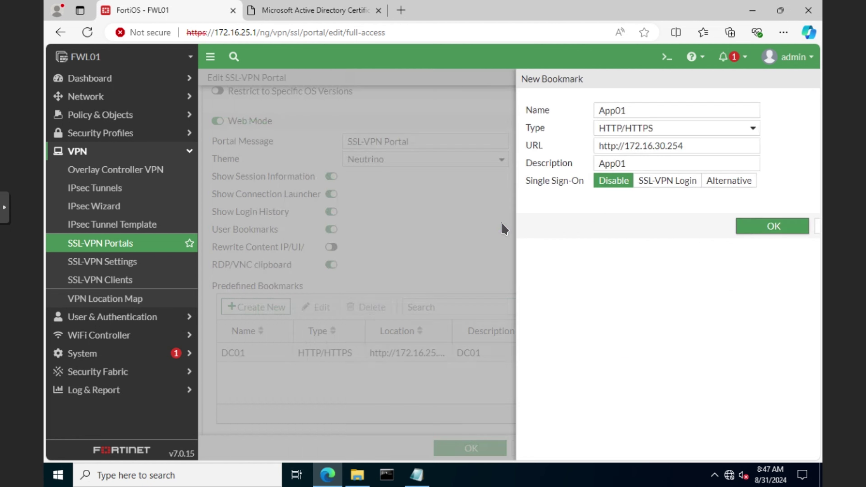
Disable FortiClient Download, save the srRemote portal, and go to SSL-VPN Settings.
scroll(559, 389, "down", 3)
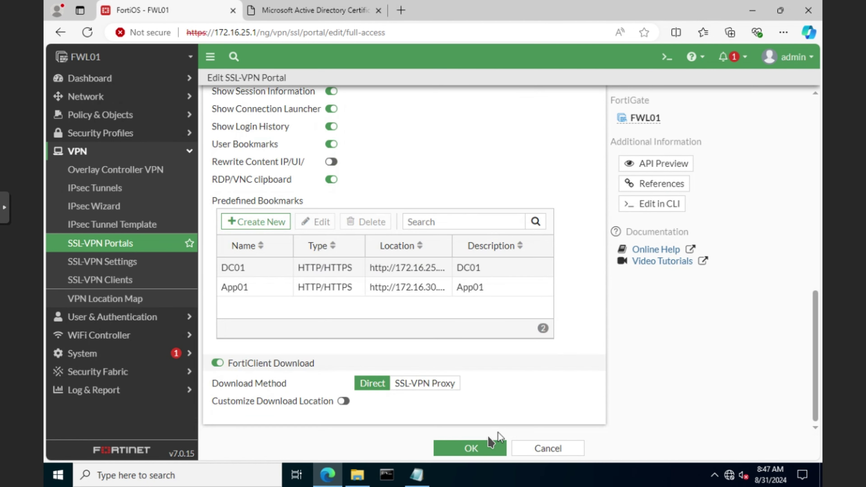
left_click(226, 365)
left_click(465, 450)
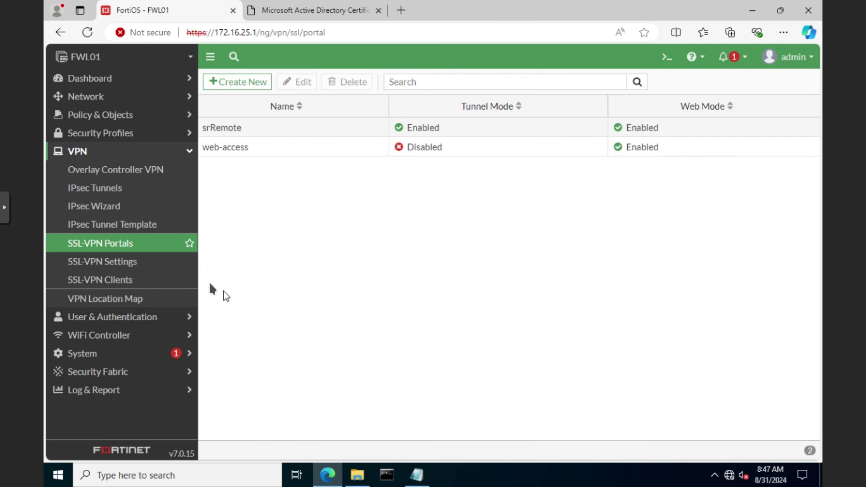
left_click(118, 268)
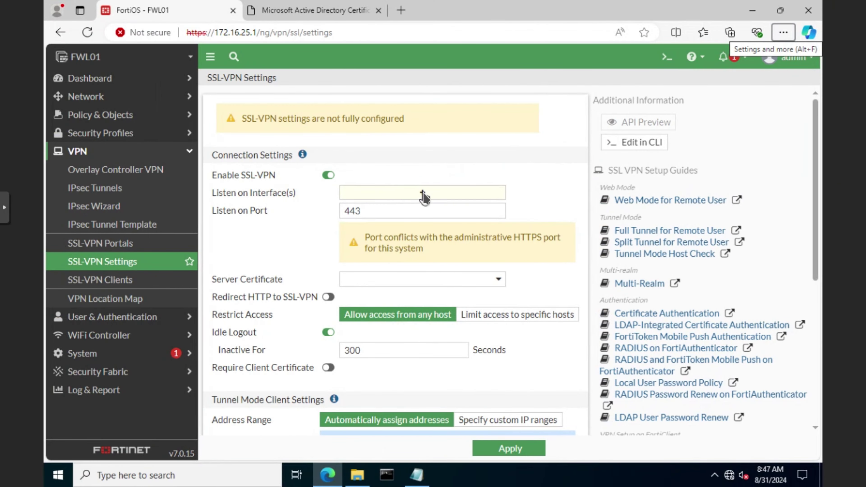
Set the listen interface to inet (port1), the port to 4443, and the certificate to FWL01.
left_click(424, 193)
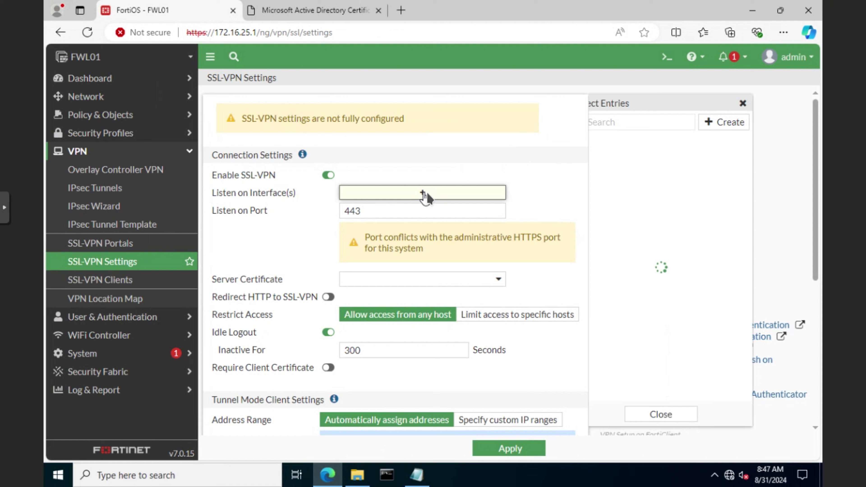
left_click(622, 156)
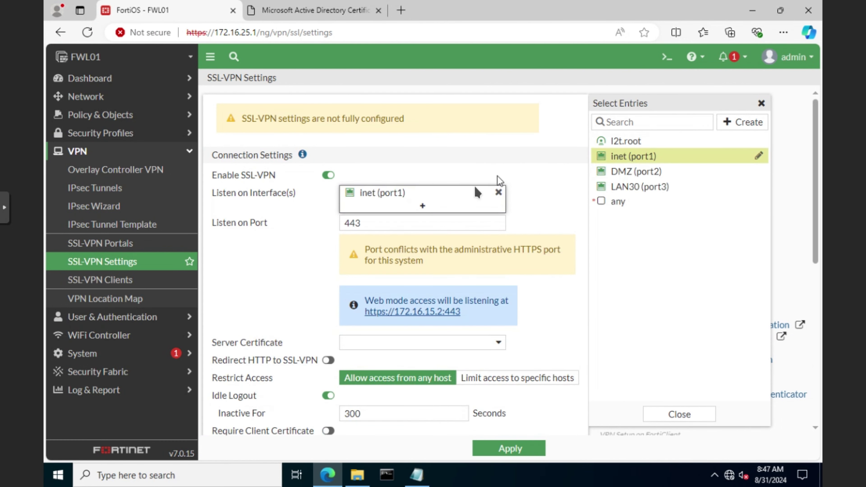
scroll(301, 238, "down", 2)
left_click(345, 163)
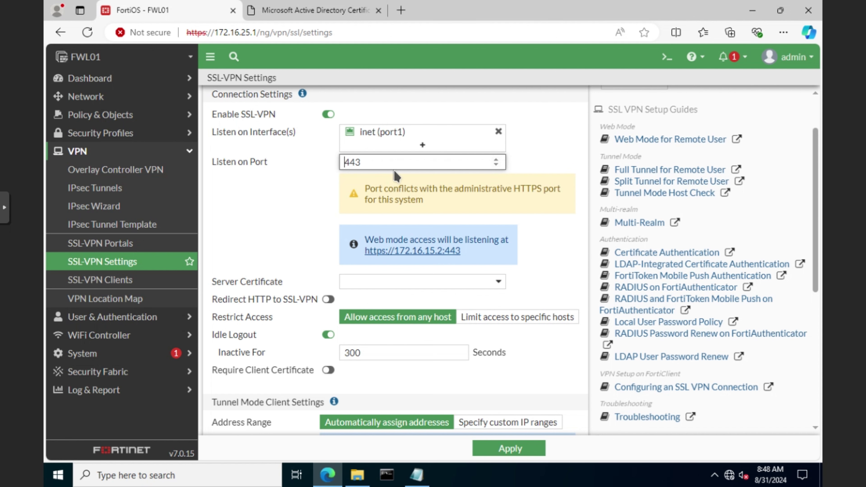
type("4")
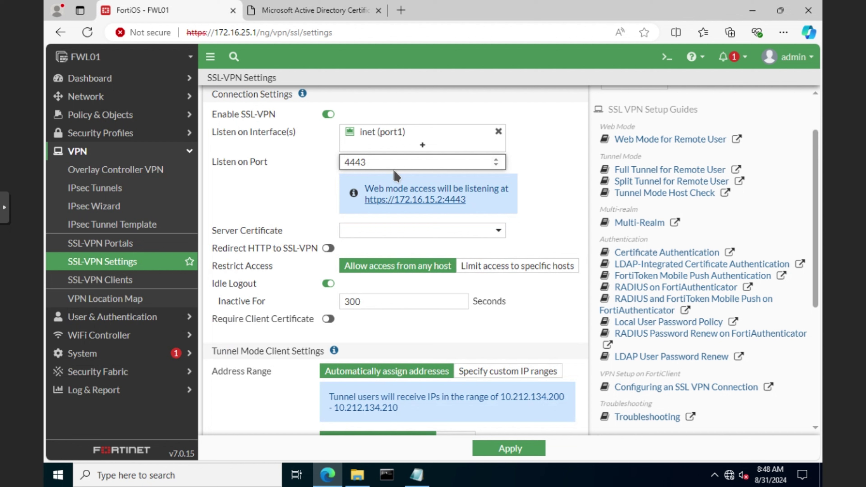
left_click(491, 235)
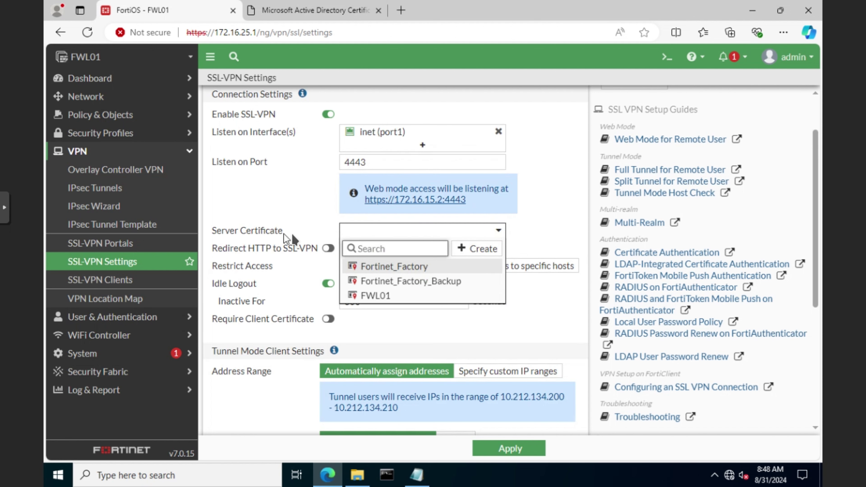
left_click(380, 296)
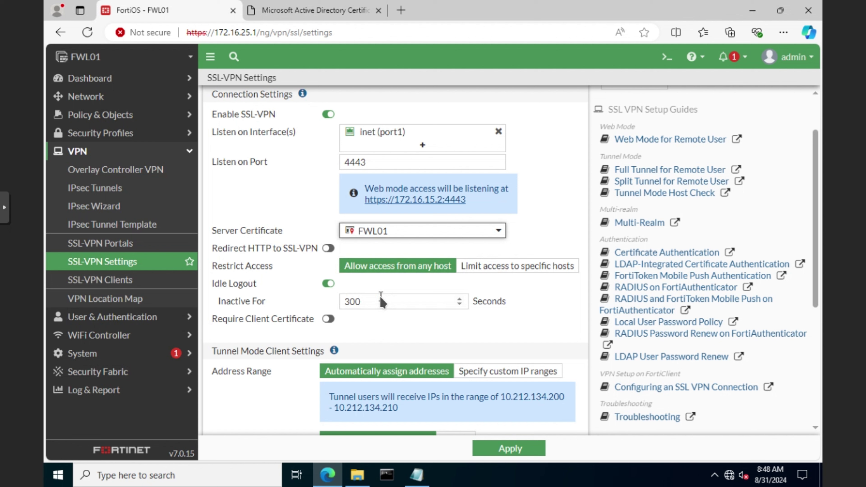
scroll(279, 288, "down", 2)
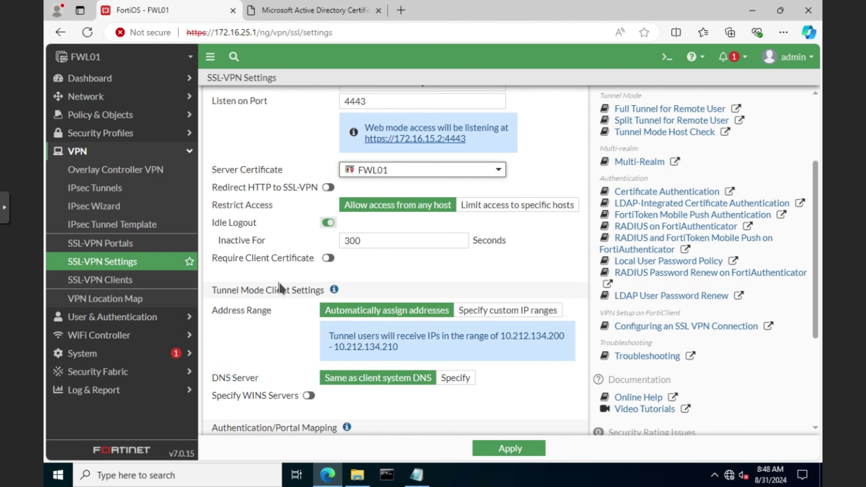
Switch tunnel client addressing to the custom IP range SSLVPN_TUNNEL_ADDR1.
scroll(279, 288, "down", 2)
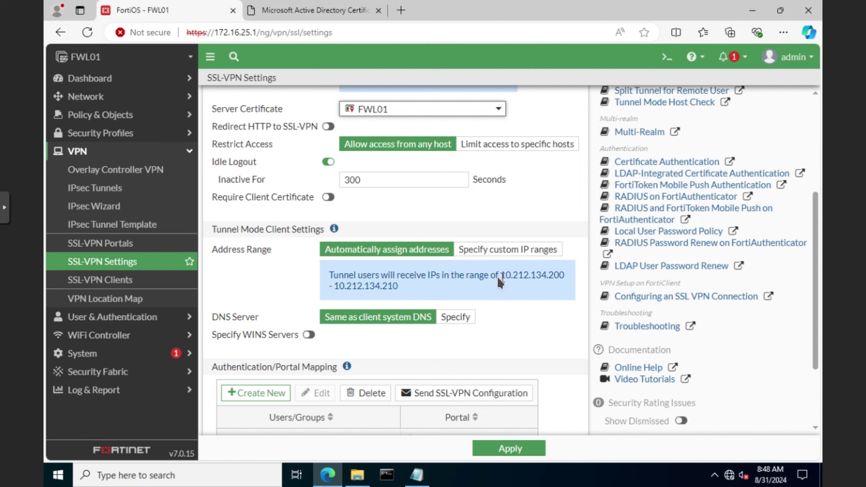
left_click_drag(499, 275, 400, 288)
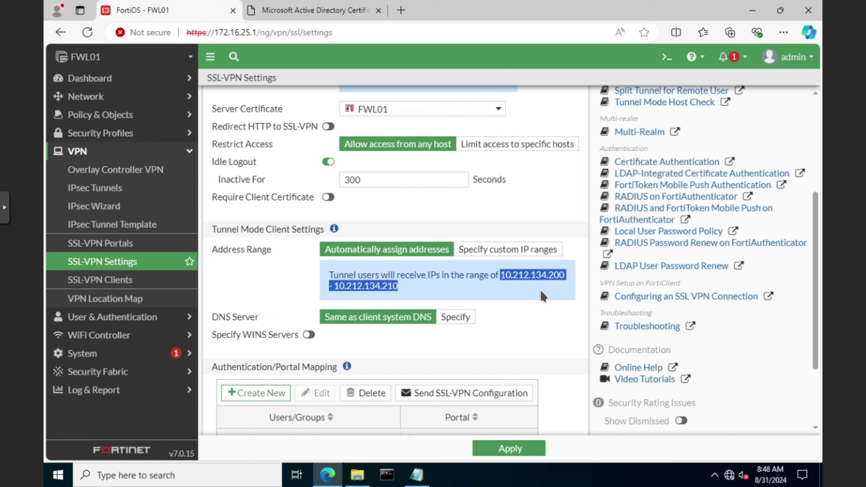
left_click(413, 263)
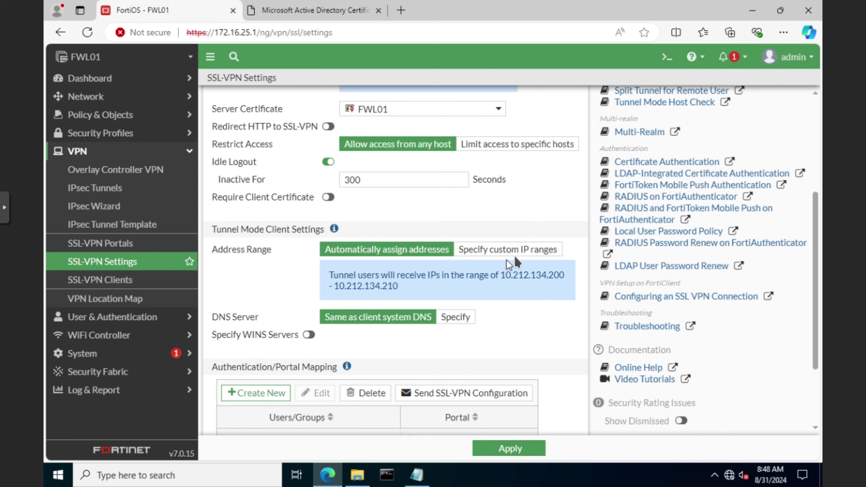
left_click(531, 255)
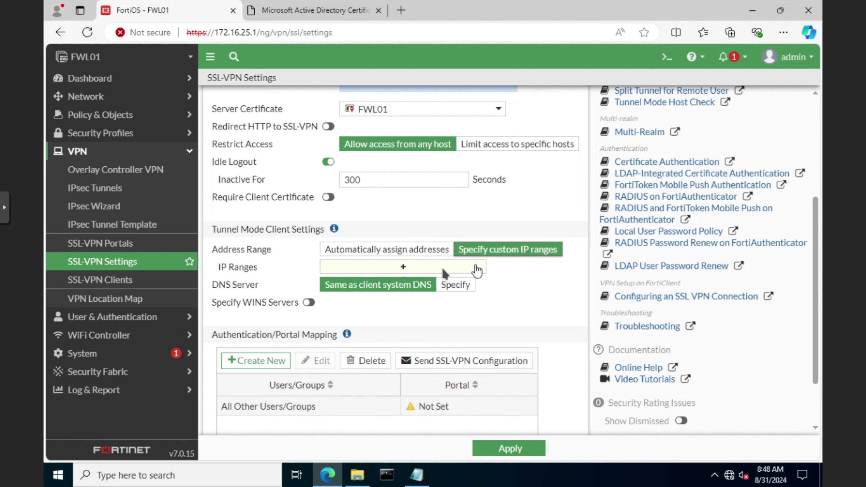
left_click(408, 267)
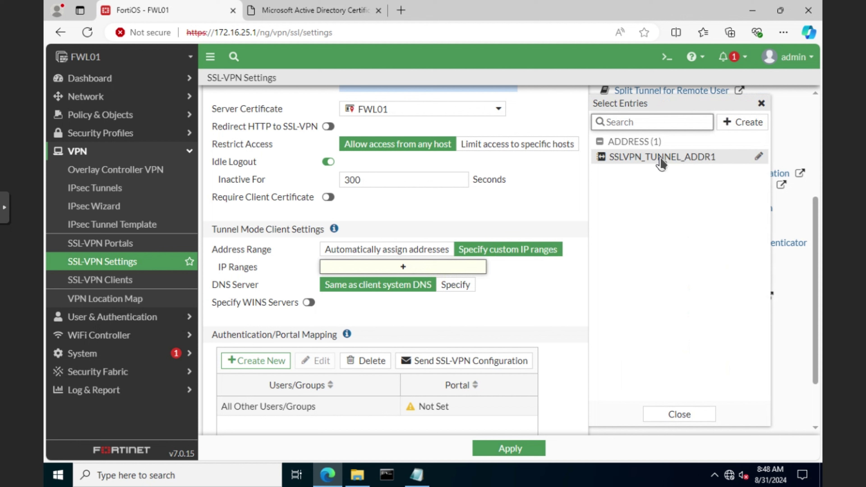
left_click(652, 160)
scroll(508, 303, "down", 2)
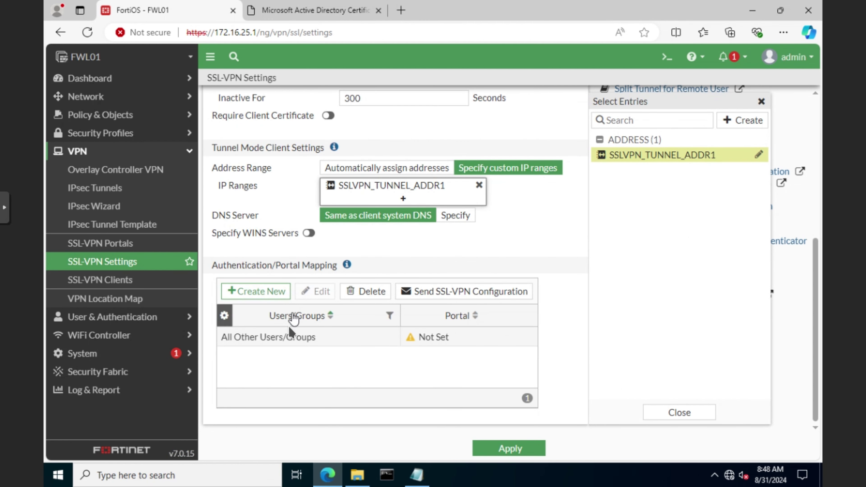
left_click(293, 340)
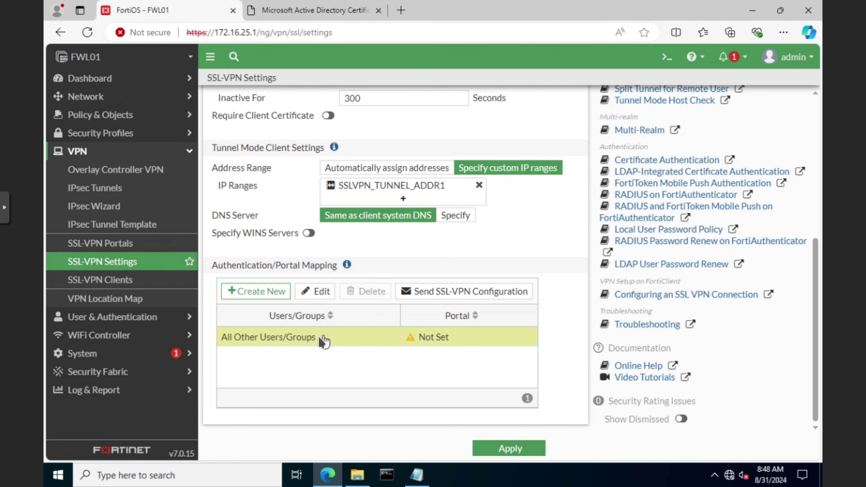
Map All Other Users/Groups to the web-access portal.
left_click(322, 296)
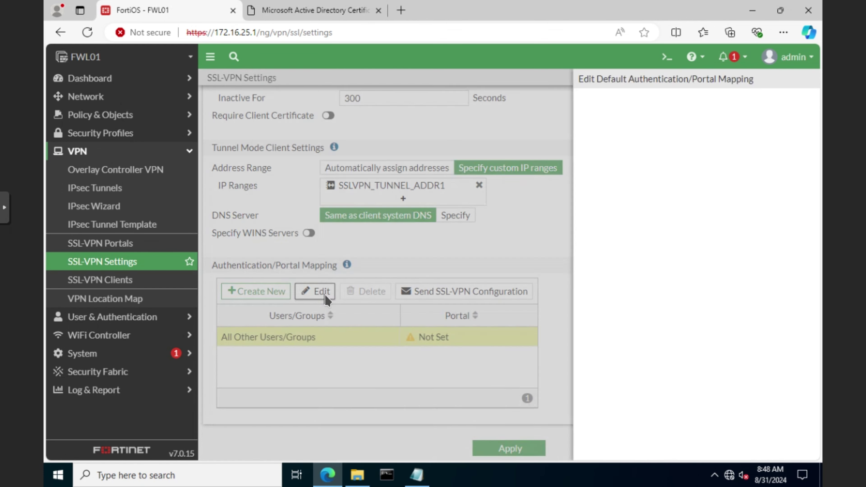
left_click(463, 130)
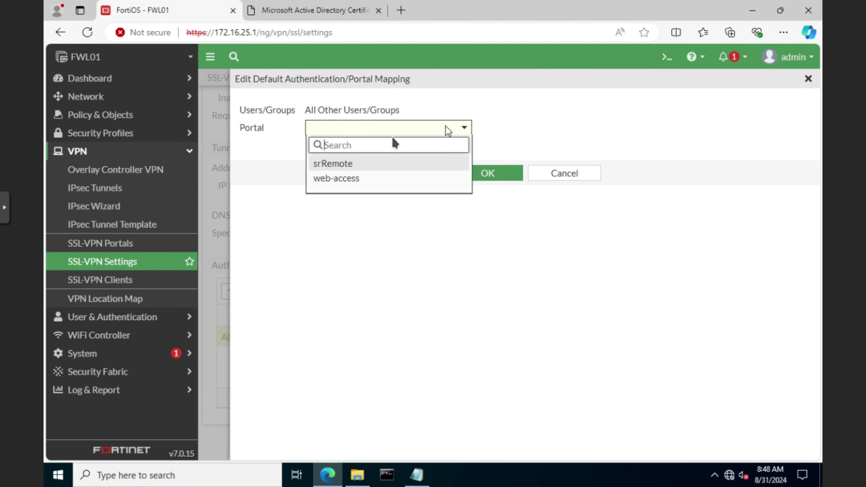
left_click(340, 180)
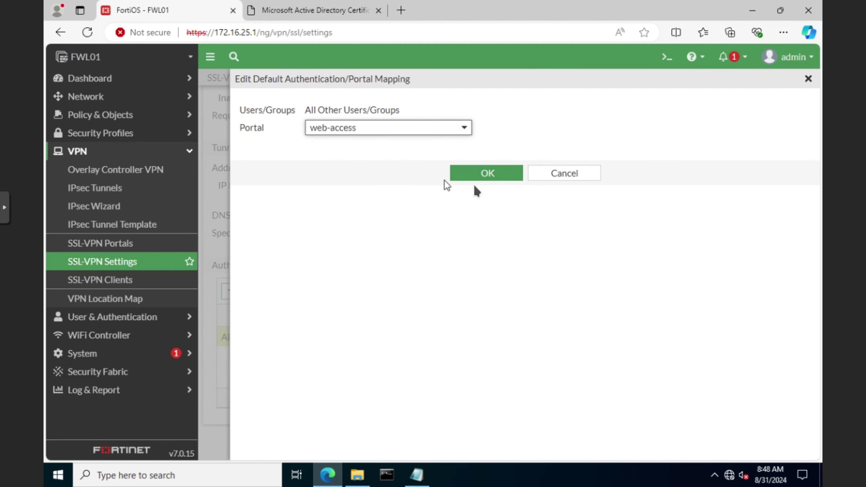
left_click(480, 177)
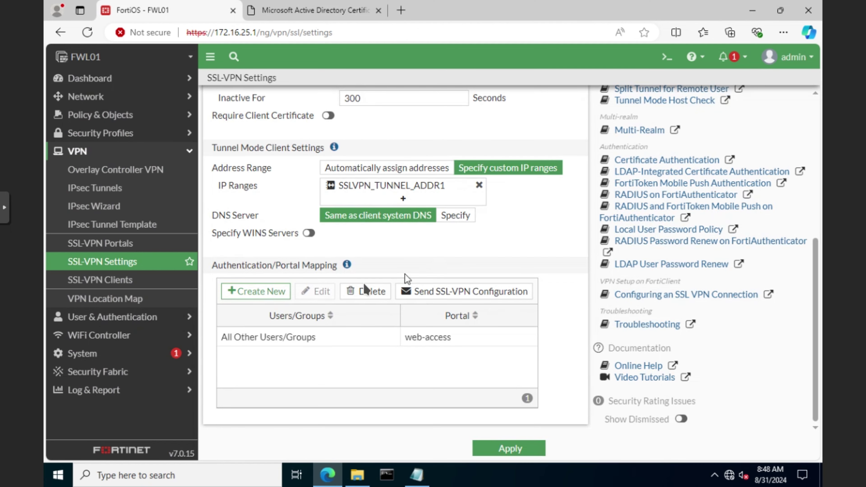
Map the srRemote group to the srRemote portal and apply the SSL-VPN settings.
left_click(269, 292)
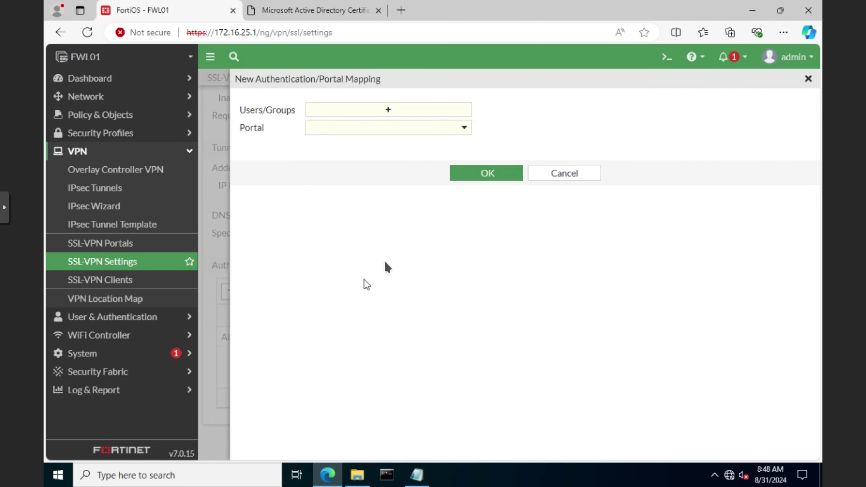
left_click(389, 109)
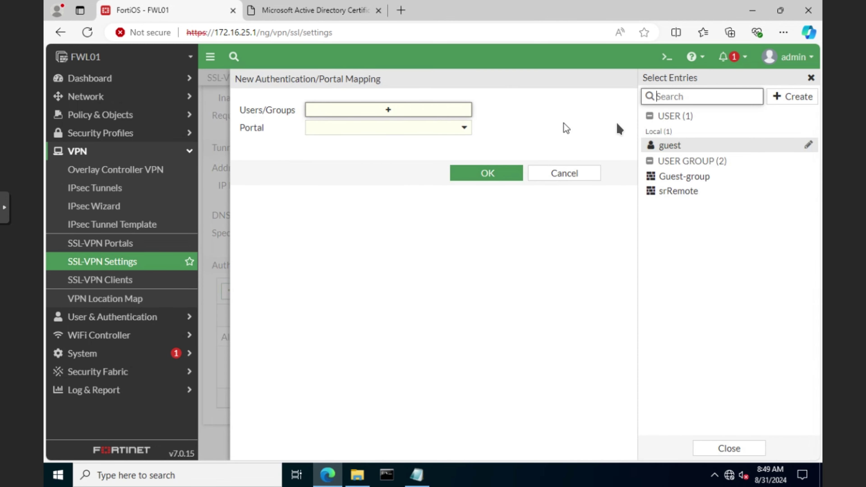
left_click(674, 192)
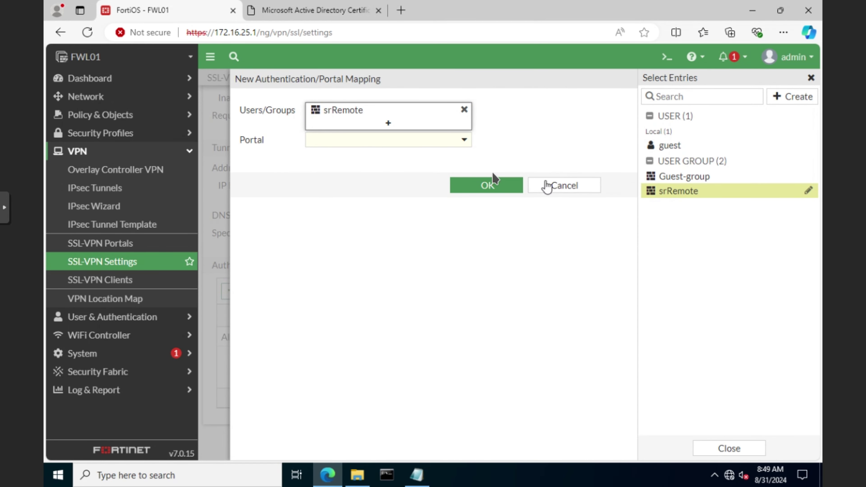
left_click(386, 139)
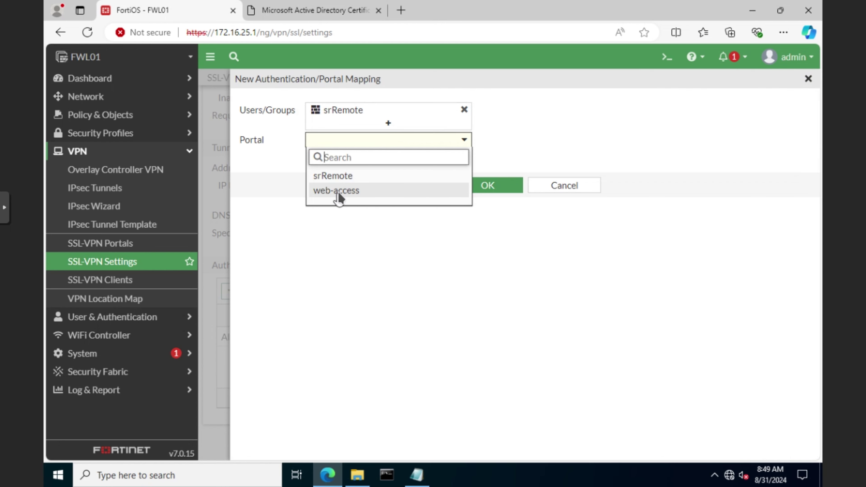
left_click(348, 176)
left_click(496, 189)
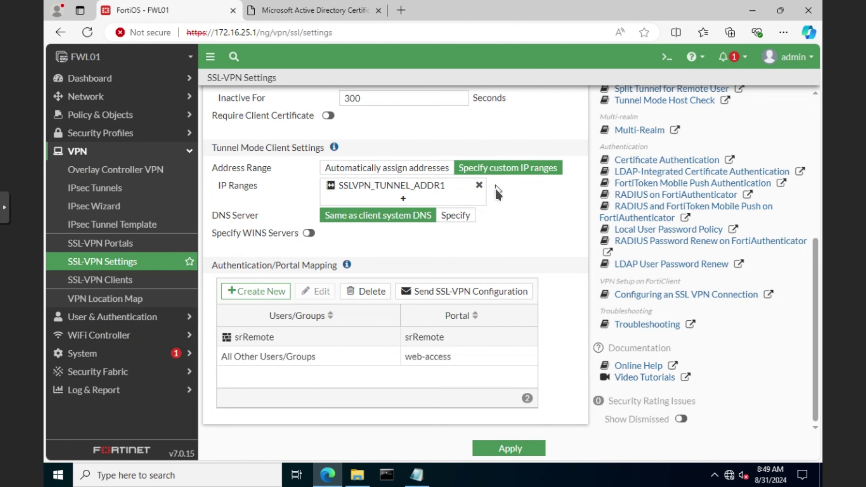
left_click(509, 448)
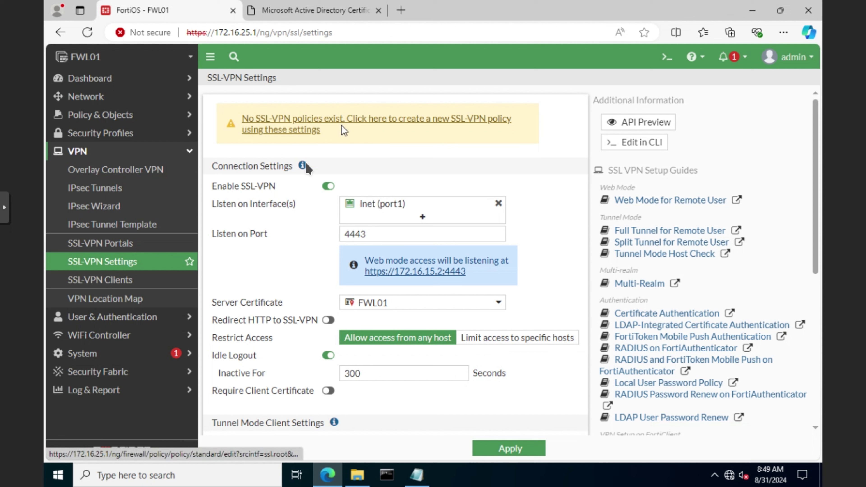
Enable Multiple Interface Policies in System > Feature Visibility and apply it.
left_click(83, 355)
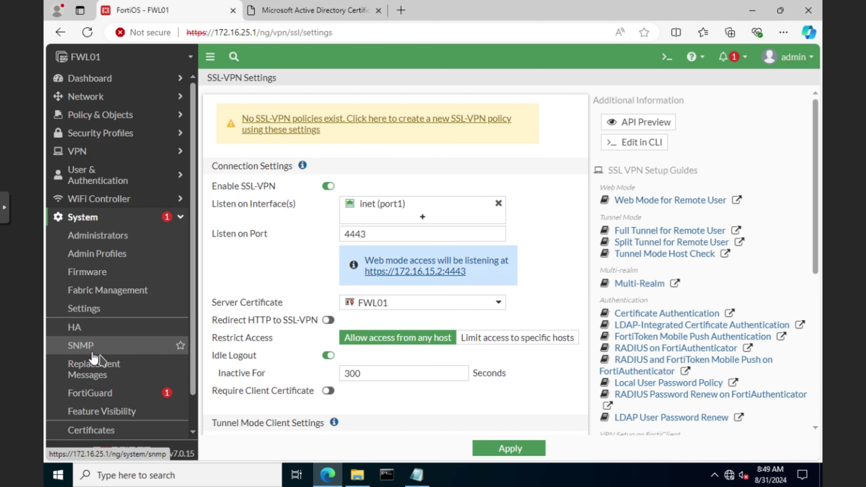
left_click(109, 413)
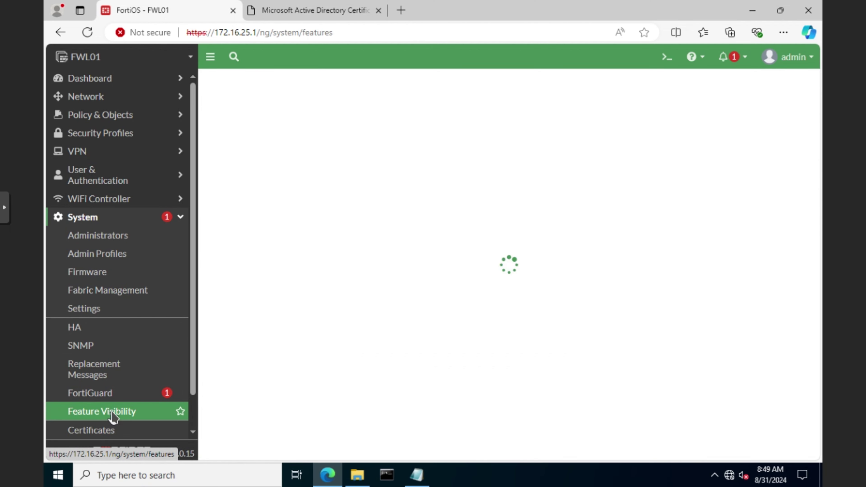
scroll(570, 150, "down", 10)
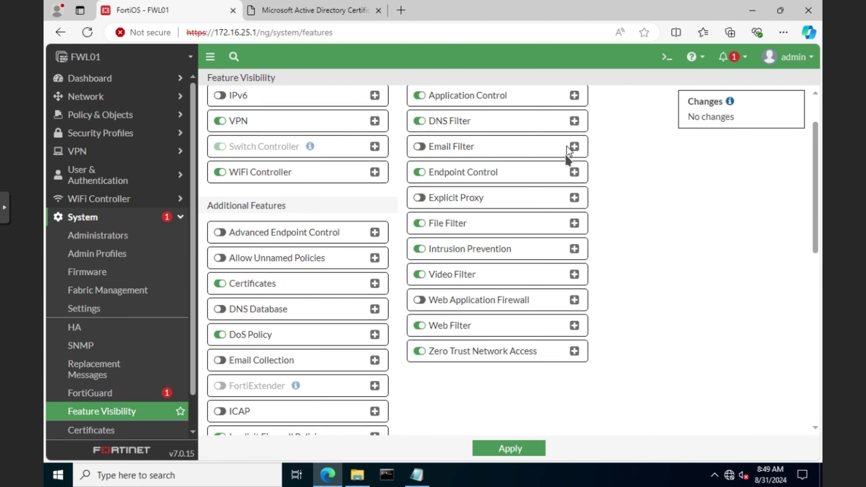
scroll(471, 280, "down", 2)
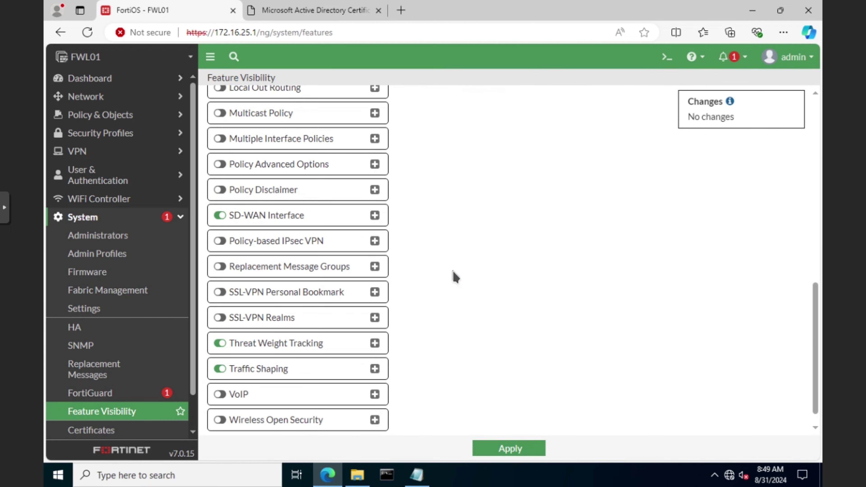
left_click(220, 139)
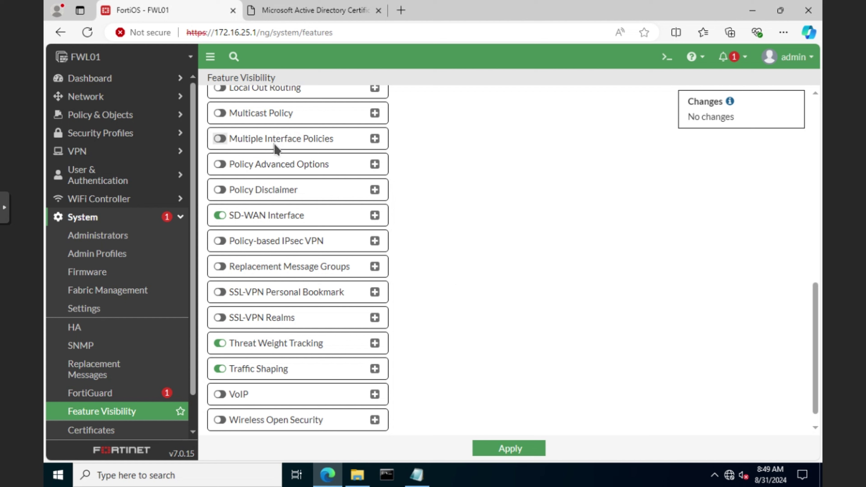
left_click(508, 448)
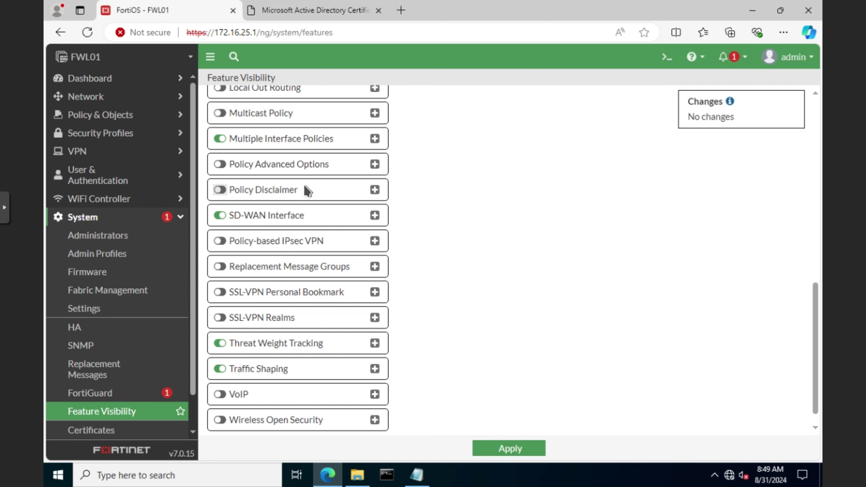
left_click(86, 218)
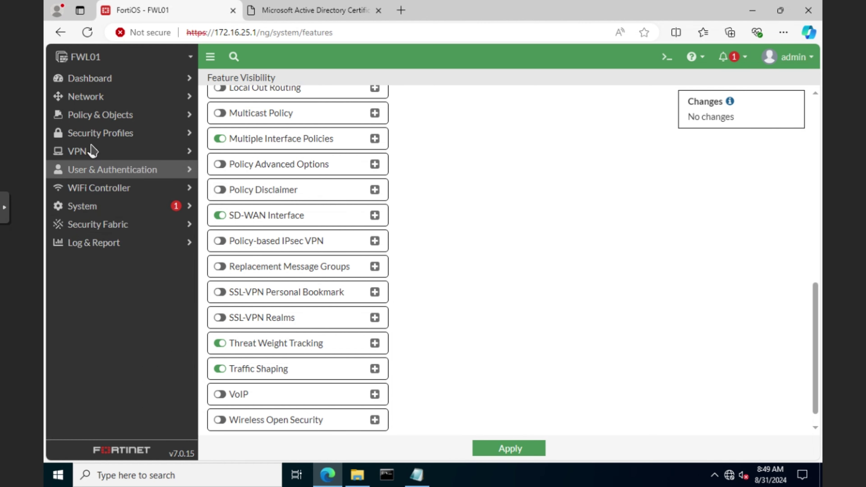
Create a new firewall policy named Inbound SSL.
left_click(94, 116)
left_click(97, 134)
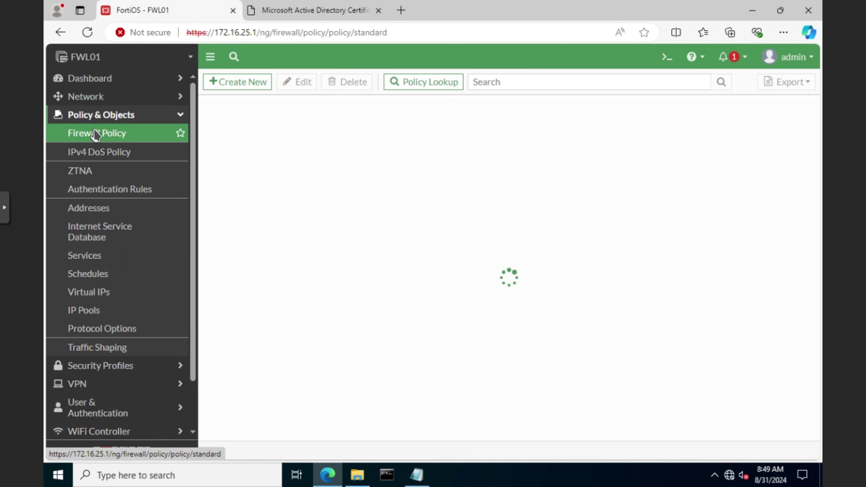
left_click(238, 82)
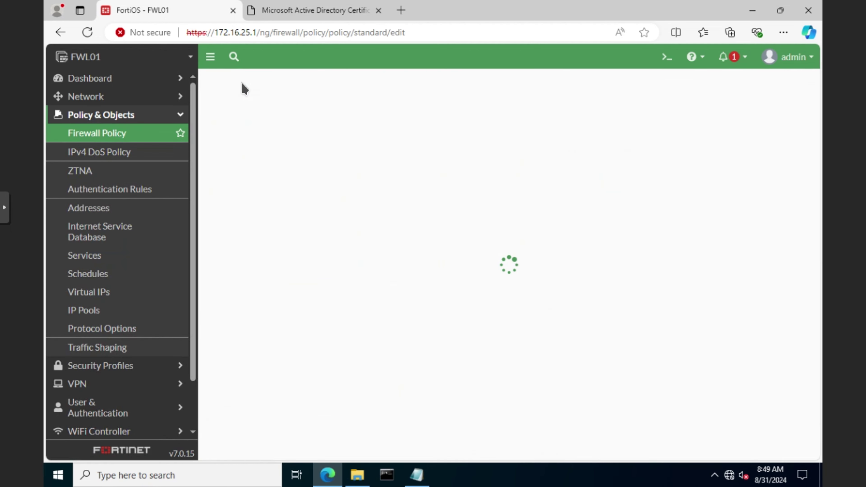
left_click(430, 117)
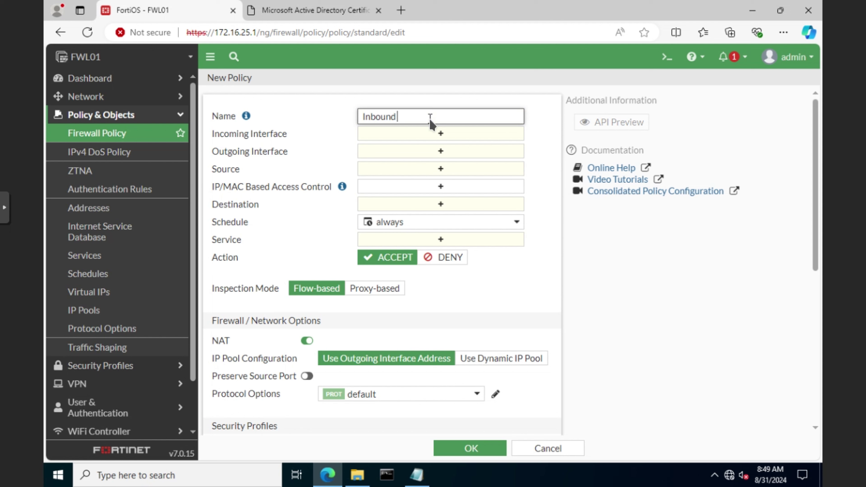
Set incoming interface ssl.root and outgoing interfaces DMZ (port2) and LAN30 (port3).
left_click(453, 133)
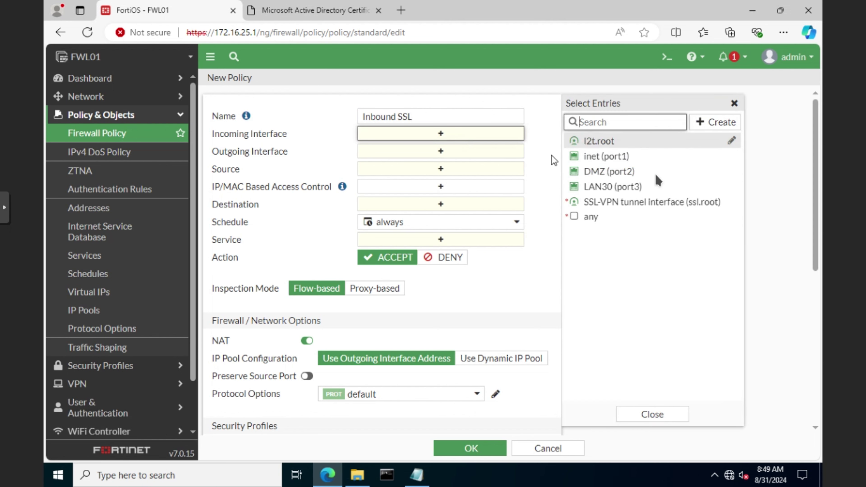
left_click(614, 202)
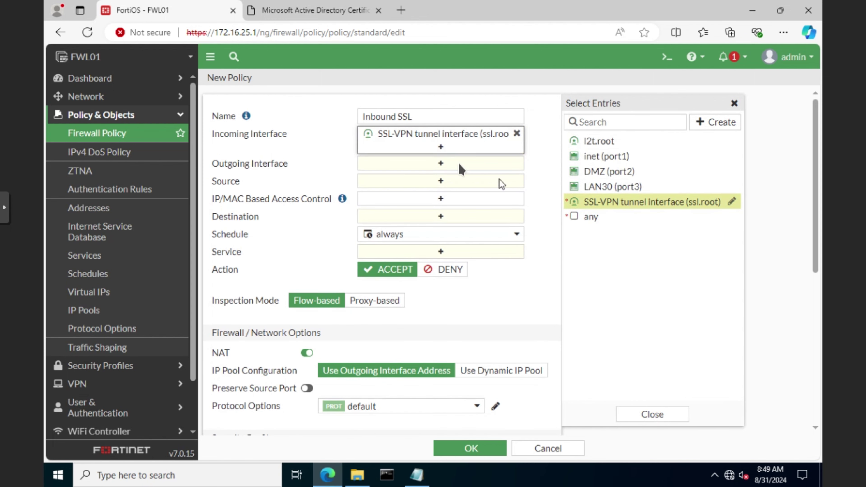
left_click(441, 166)
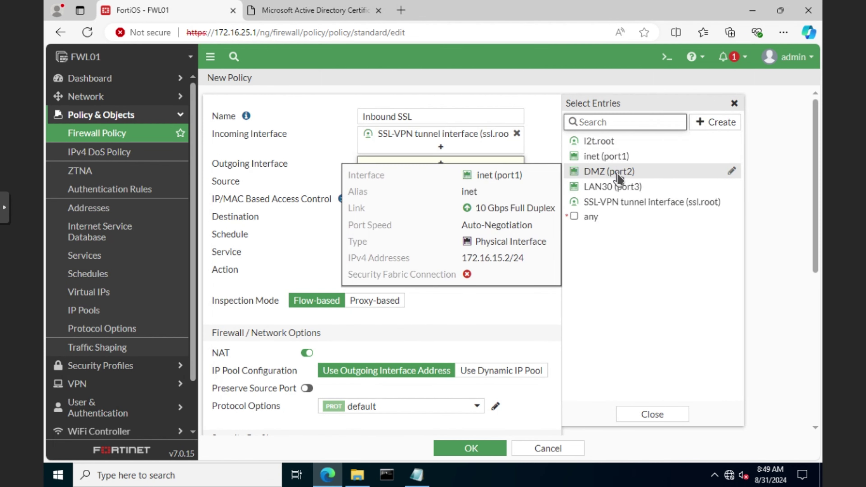
left_click(614, 171)
left_click(613, 188)
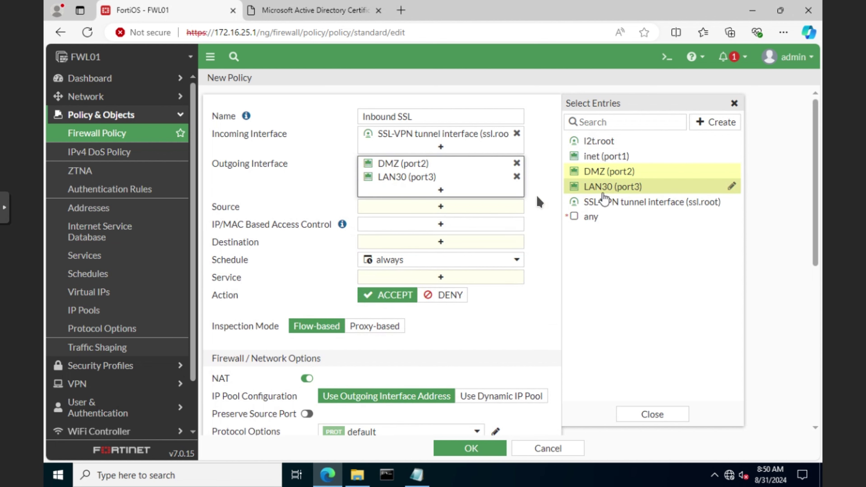
left_click(431, 207)
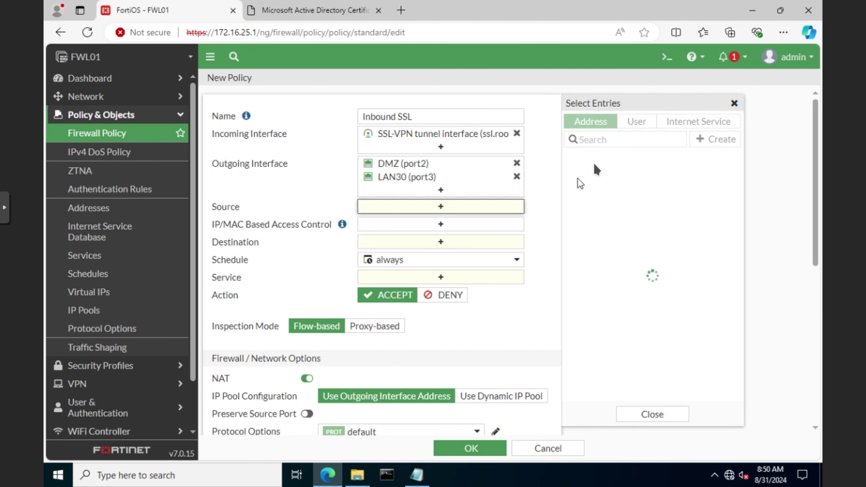
Set the policy source to all plus the srRemote user group.
left_click(603, 173)
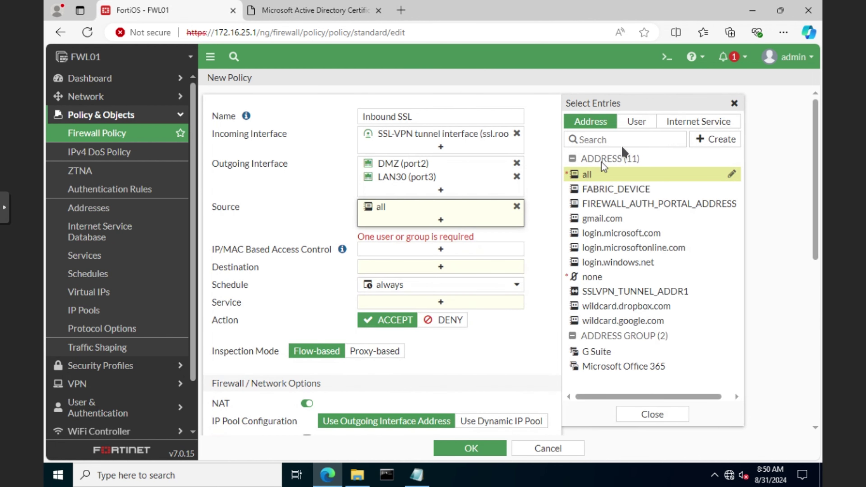
left_click(637, 120)
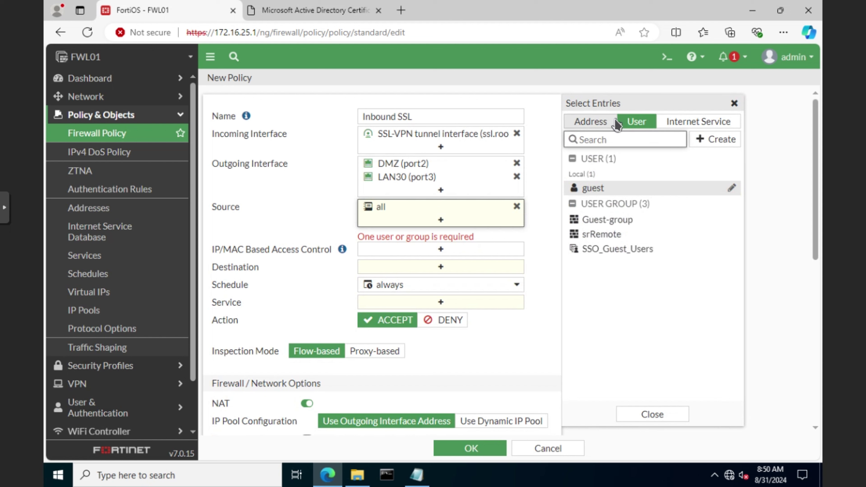
left_click(600, 235)
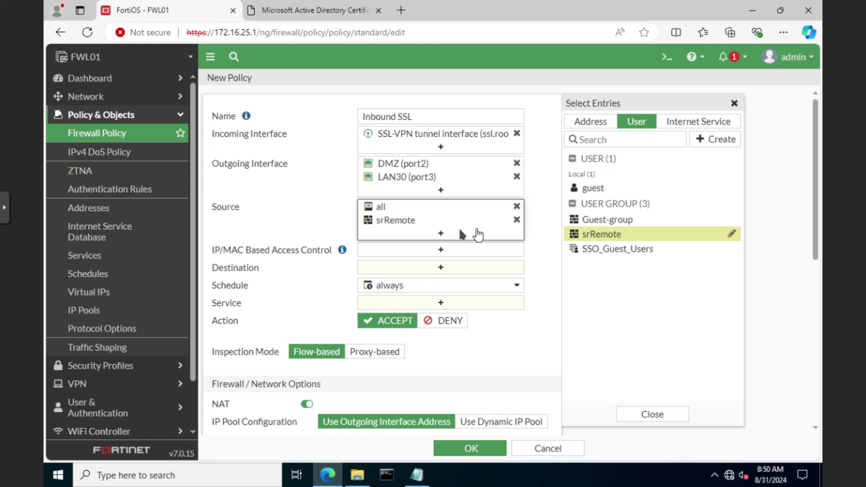
Create a new destination address LAN30 with subnet 172.16.30.0/24.
left_click(438, 267)
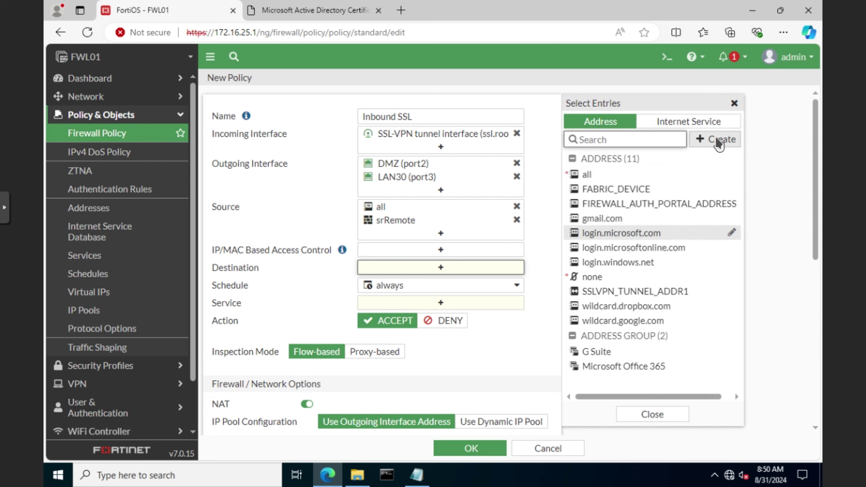
left_click(722, 143)
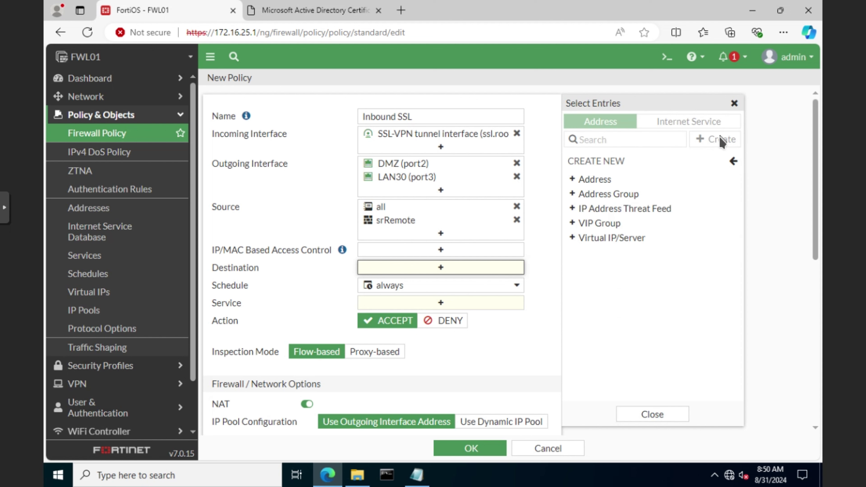
left_click(602, 184)
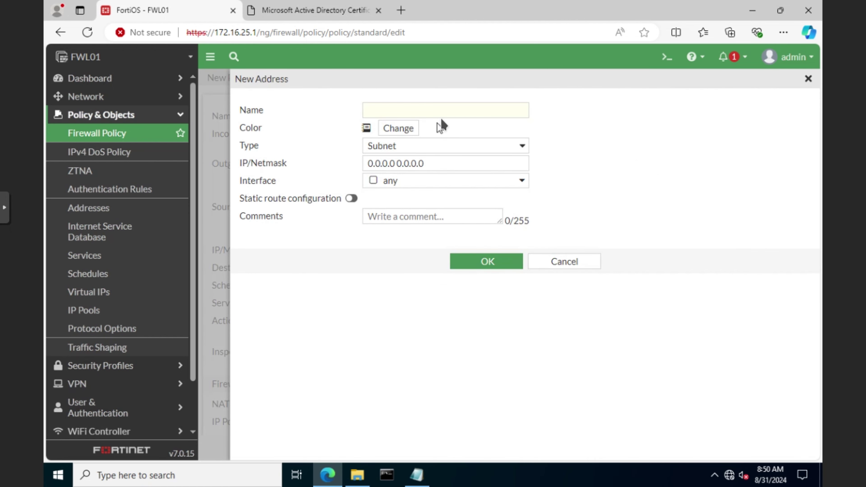
left_click(460, 114)
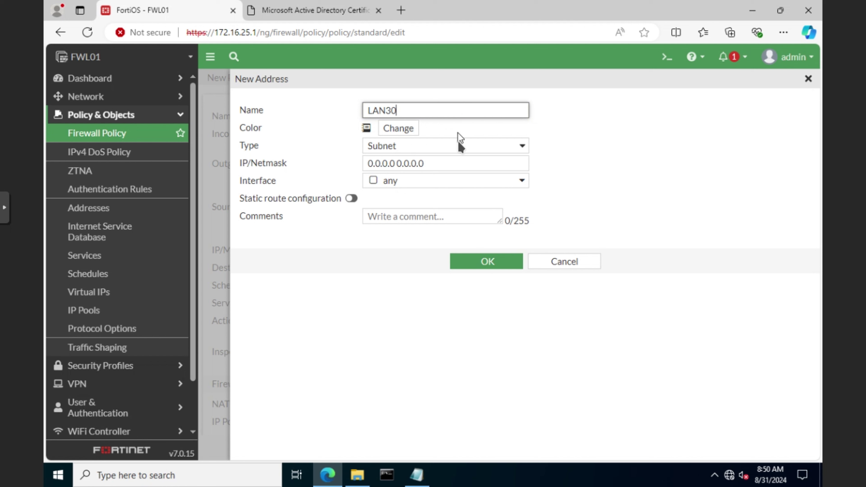
left_click(467, 162)
key("ctrl+a")
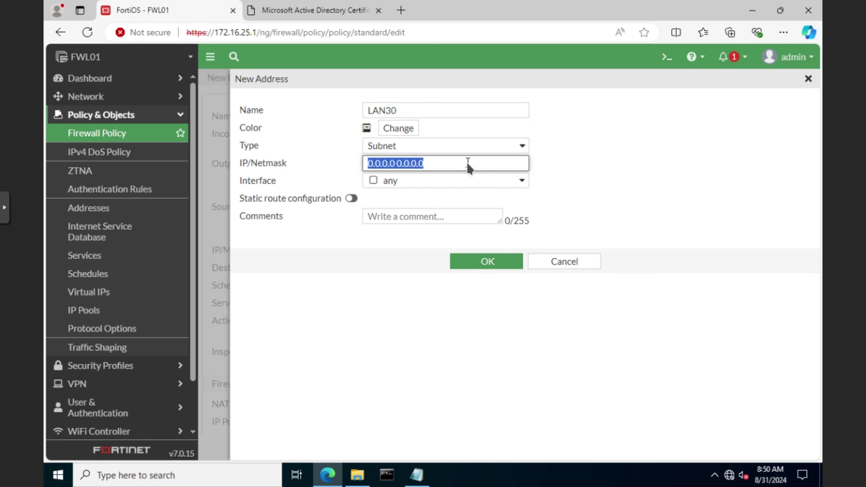
type("172.16.")
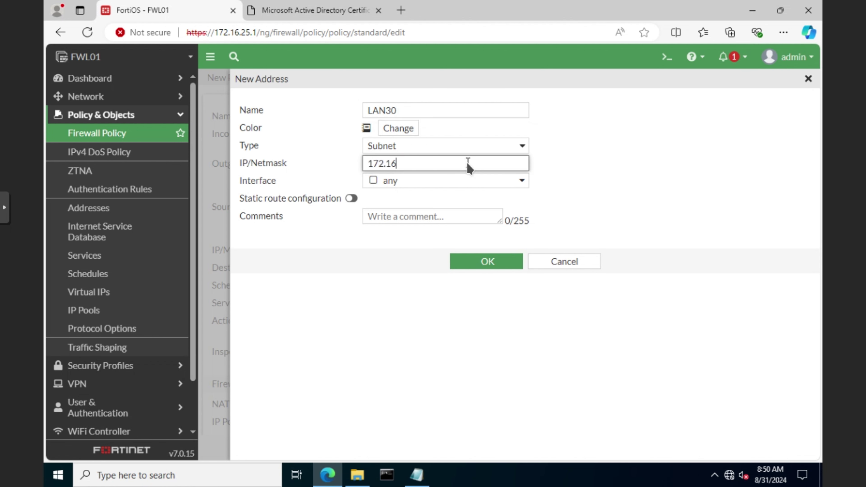
type("30.0/24")
Save LAN30, then create and save a DMZ address for 172.16.25.0/24.
left_click(488, 263)
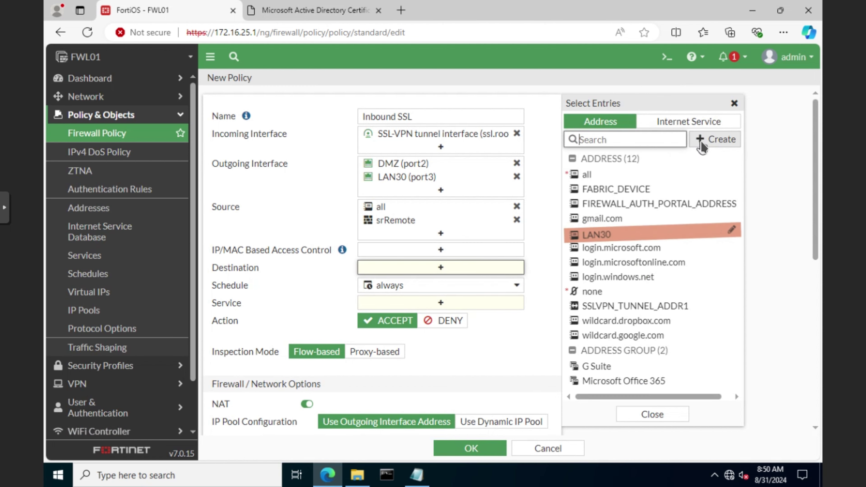
left_click(713, 139)
left_click(606, 193)
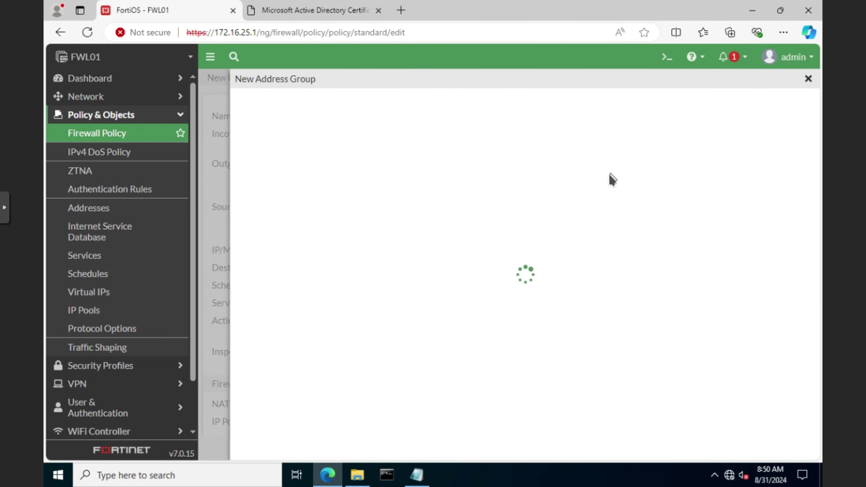
left_click(568, 262)
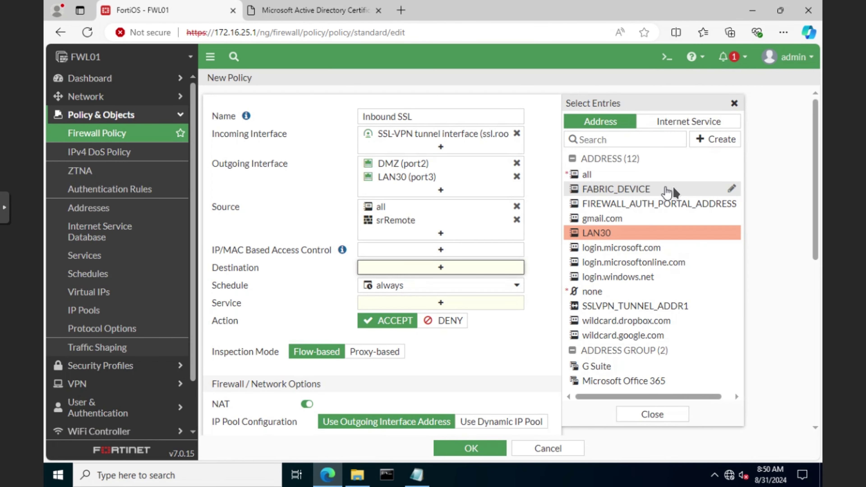
left_click(705, 139)
left_click(599, 178)
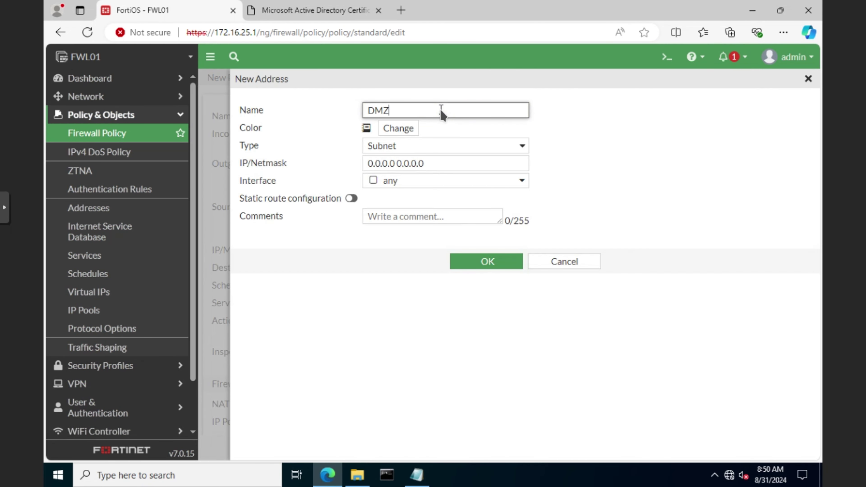
left_click(457, 164)
type("172.16.25.0/24")
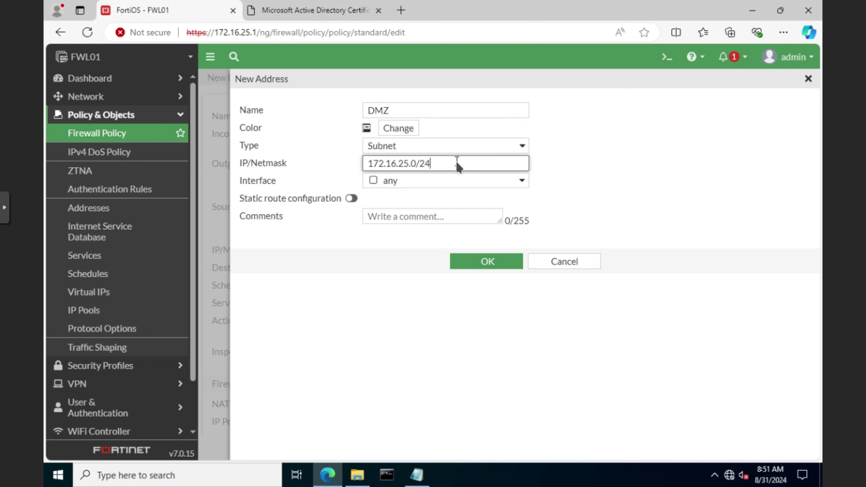
left_click(486, 260)
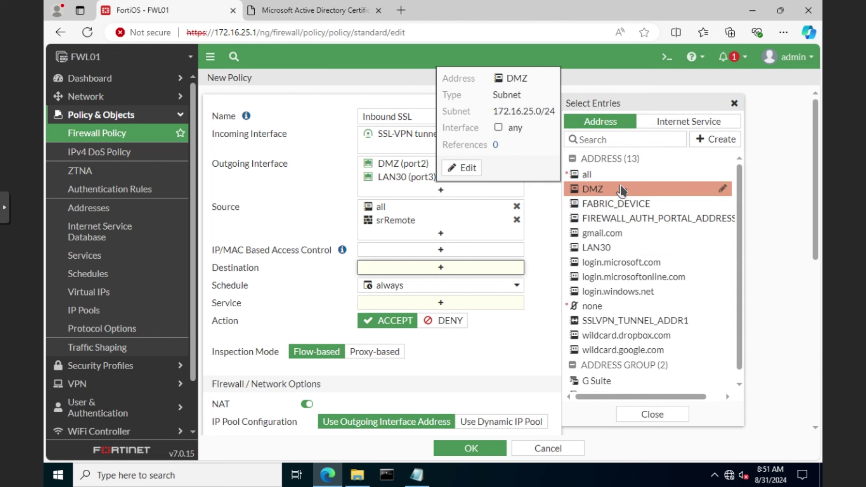
Set the policy destinations to DMZ and LAN30 and the service to ALL.
left_click(602, 190)
left_click(605, 248)
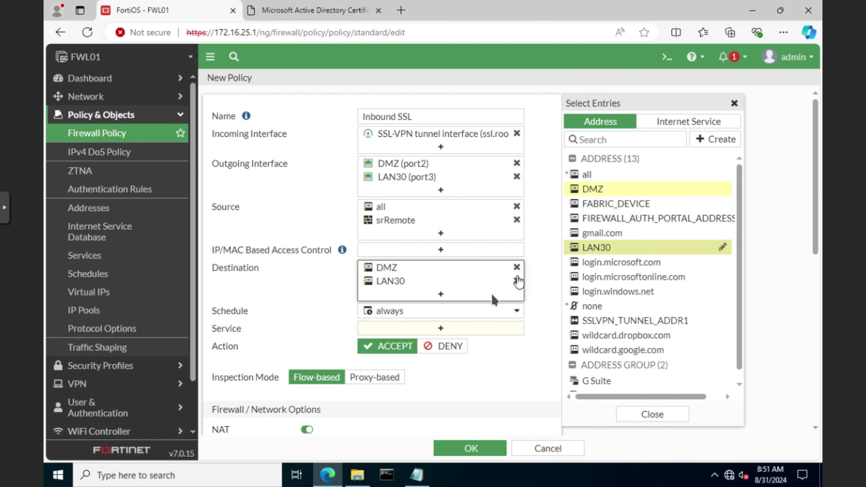
left_click(487, 328)
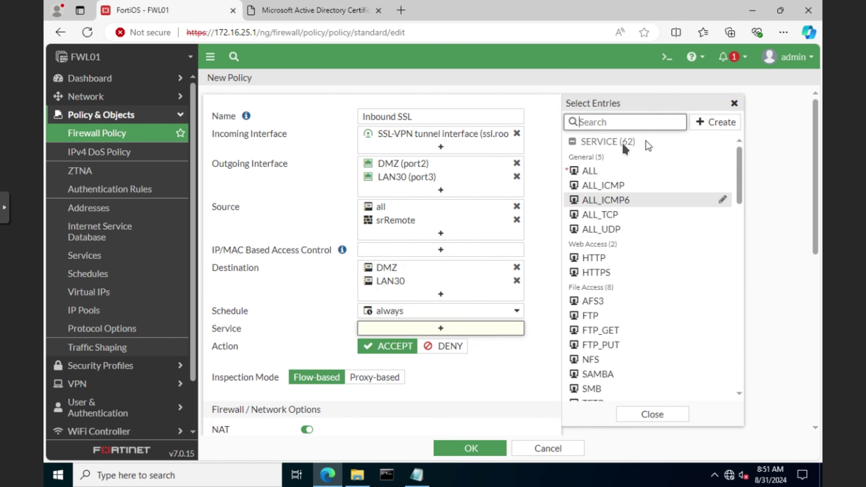
left_click(588, 173)
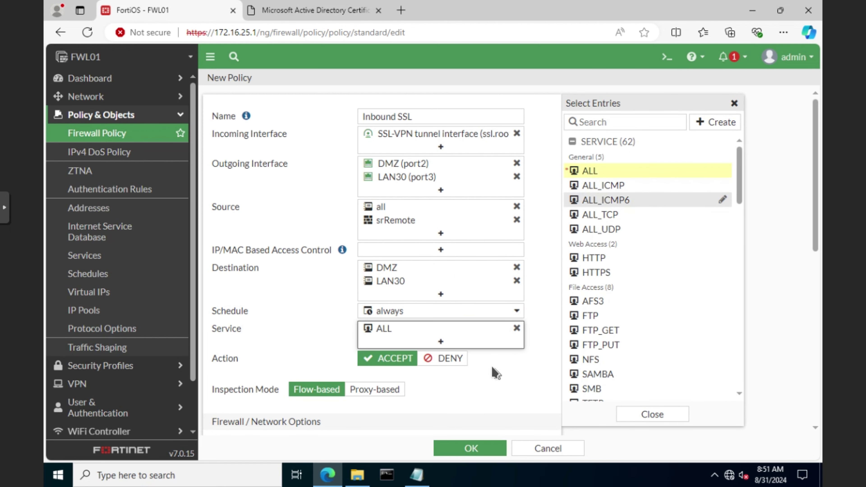
scroll(495, 373, "down", 8)
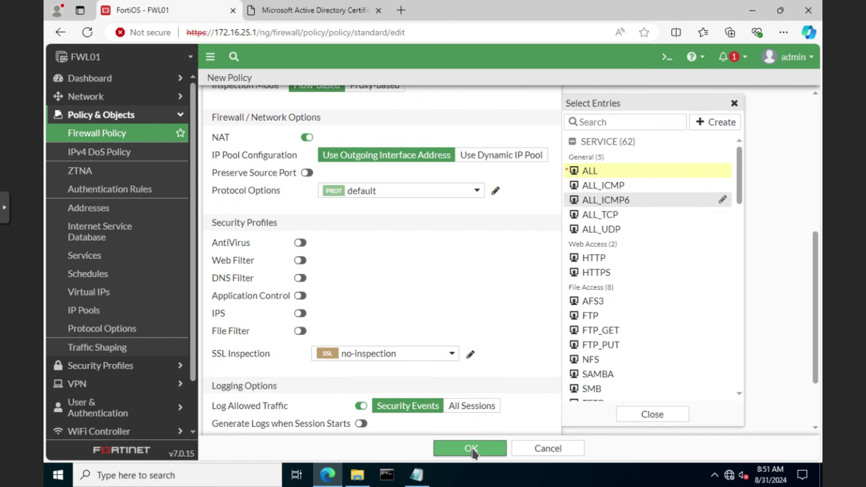
Save Inbound SSL and start an Internet Access policy from DMZ and LAN30 to inet (port1).
left_click(473, 449)
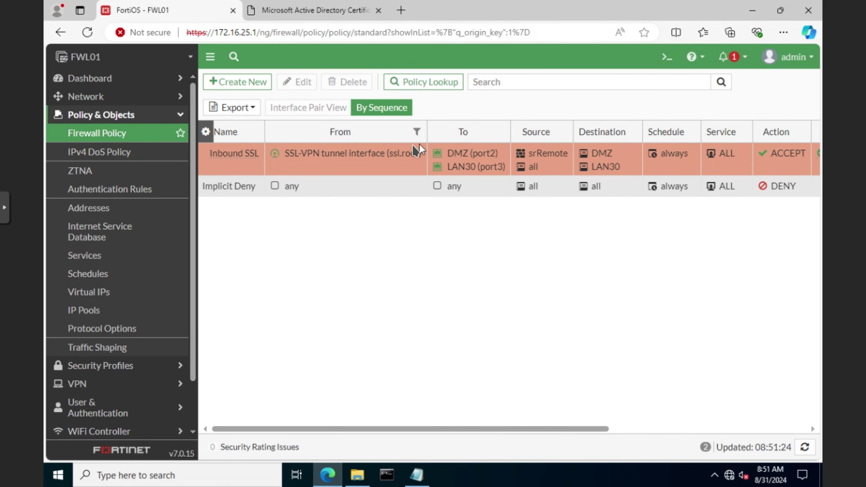
left_click_drag(444, 430, 534, 433)
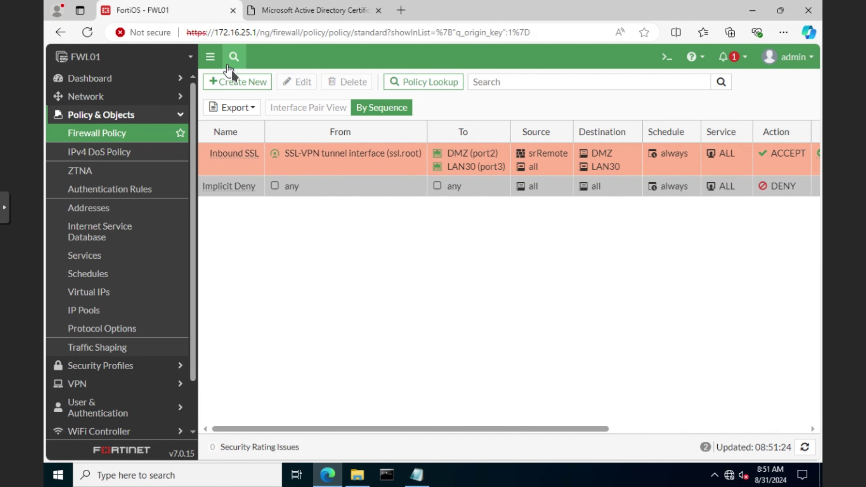
left_click(234, 82)
left_click(399, 117)
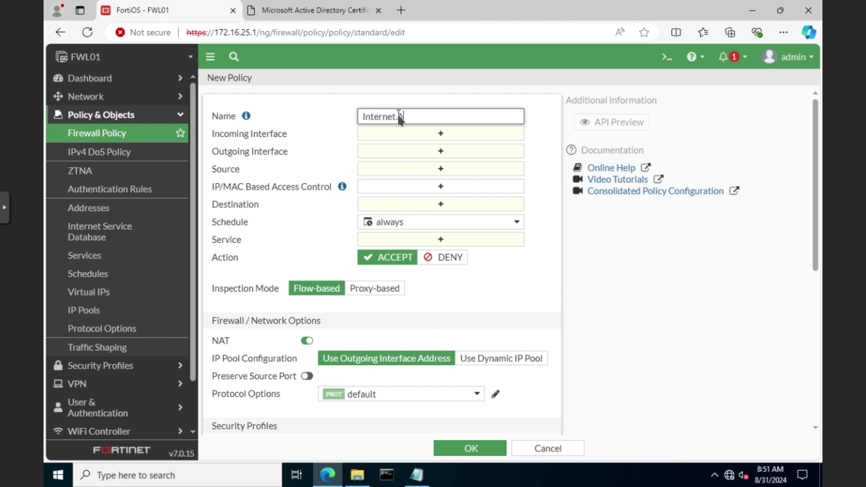
left_click(442, 134)
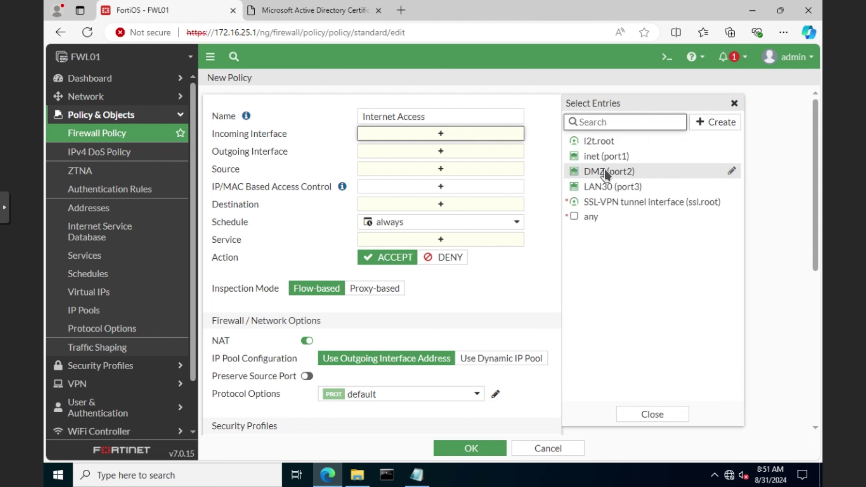
left_click(607, 172)
left_click(614, 188)
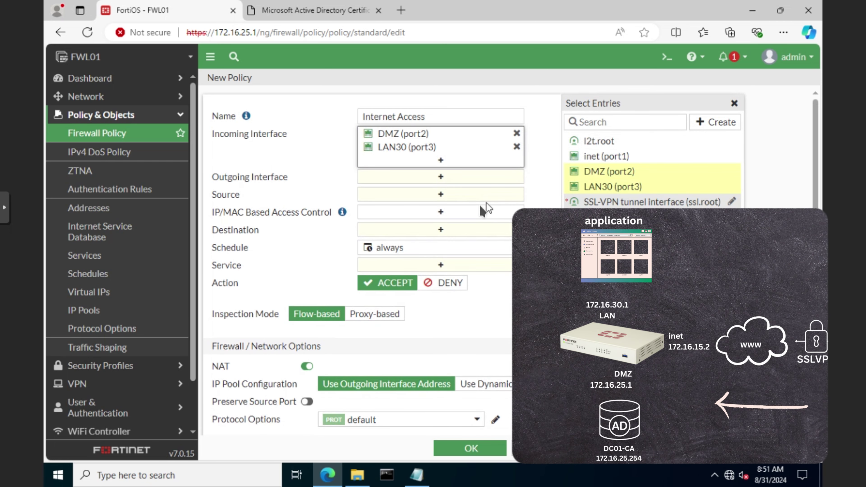
left_click(444, 180)
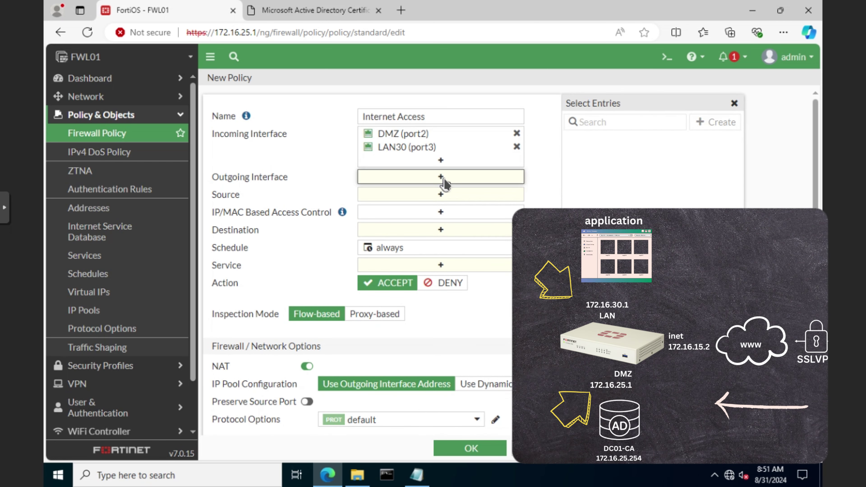
left_click(603, 157)
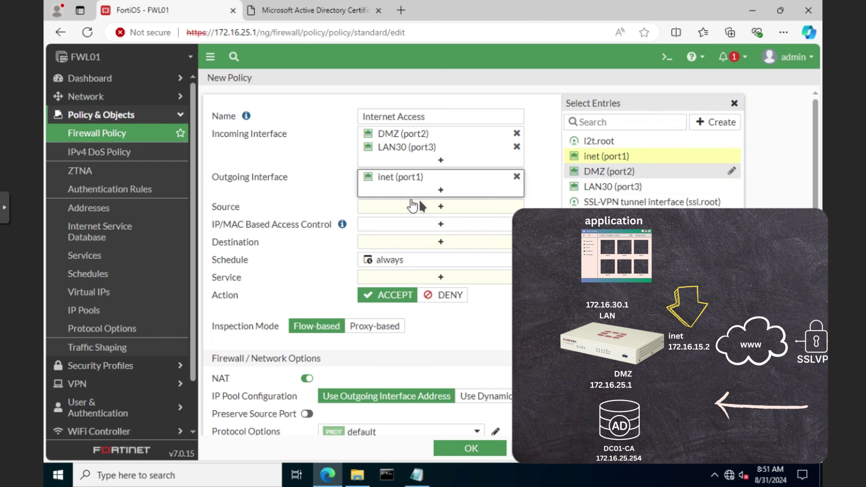
Set sources DMZ and LAN30, destination all, service ALL, and save the policy.
left_click(446, 206)
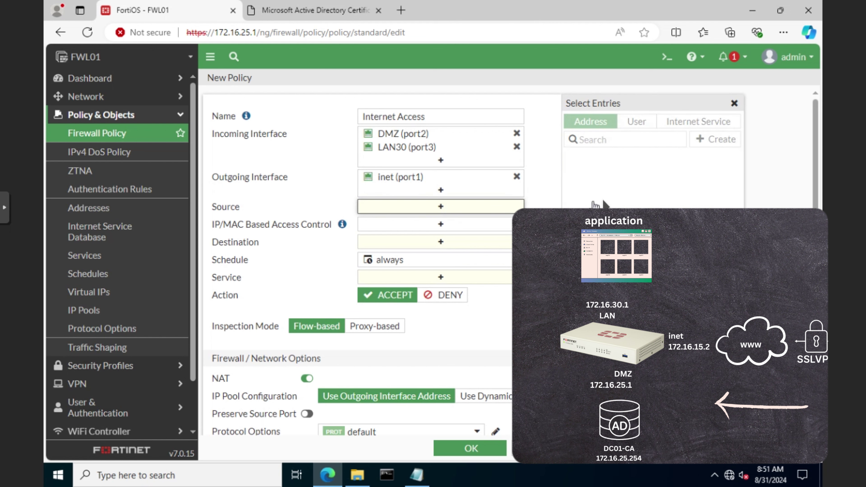
left_click(594, 189)
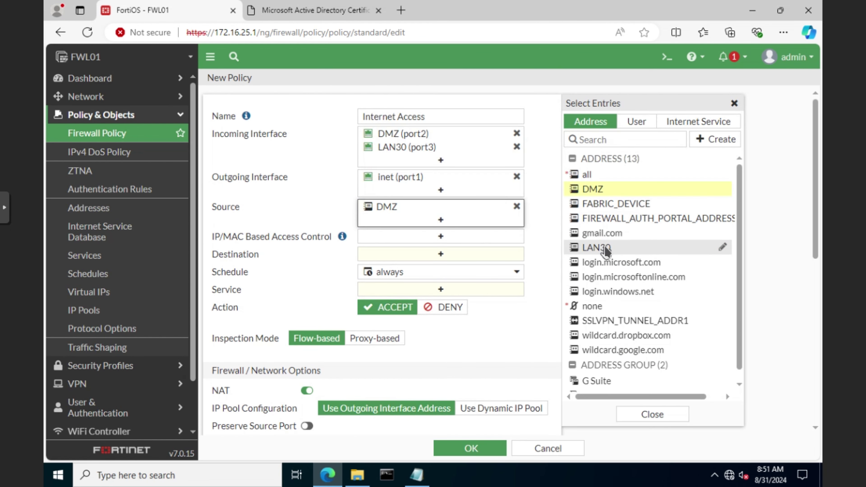
left_click(604, 249)
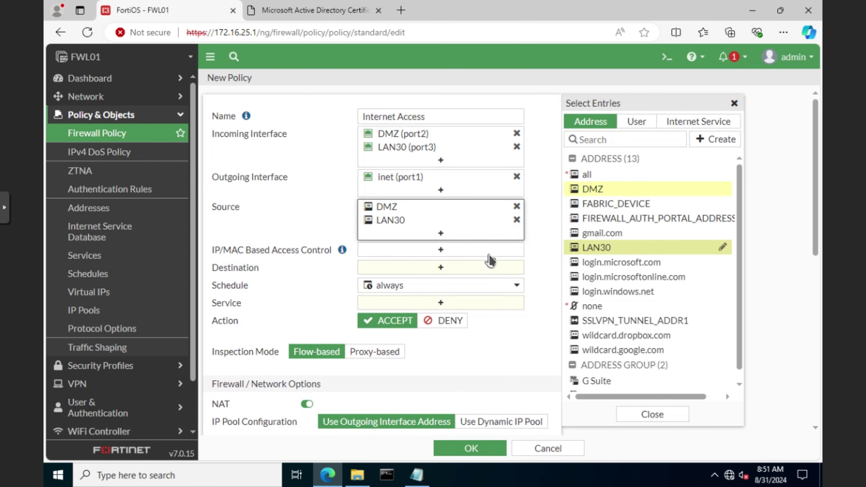
left_click(443, 269)
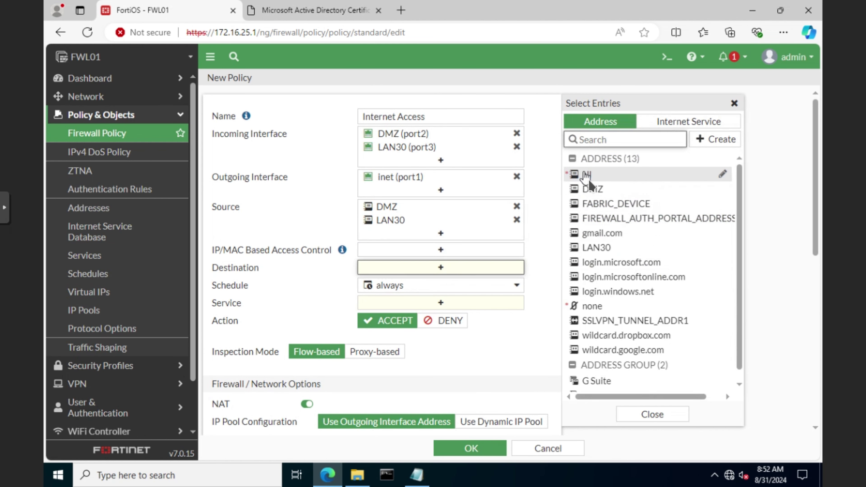
left_click(587, 174)
left_click(440, 314)
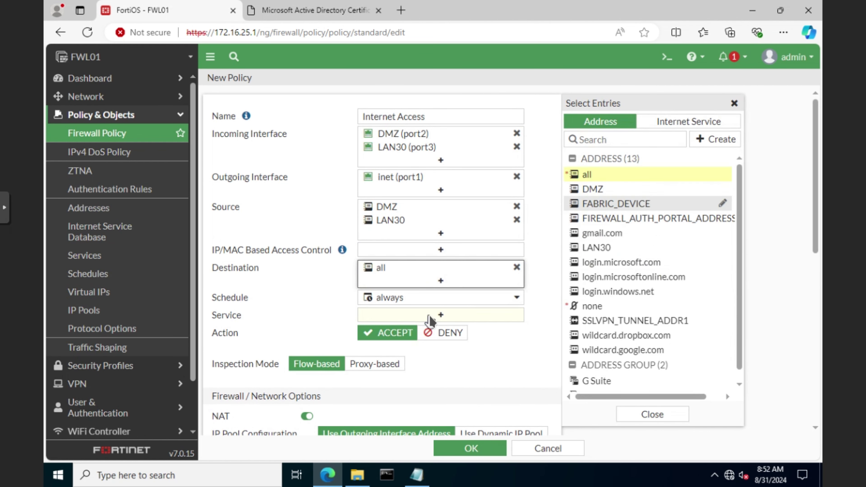
left_click(589, 170)
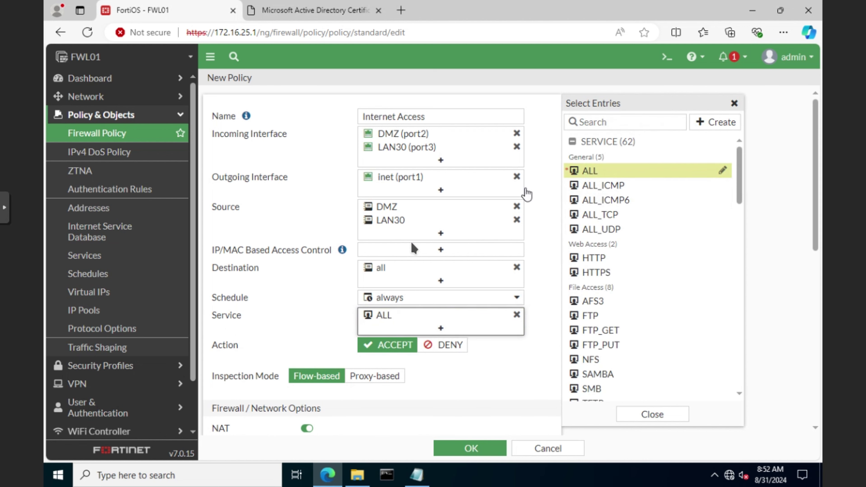
scroll(423, 355, "down", 5)
scroll(427, 371, "down", 3)
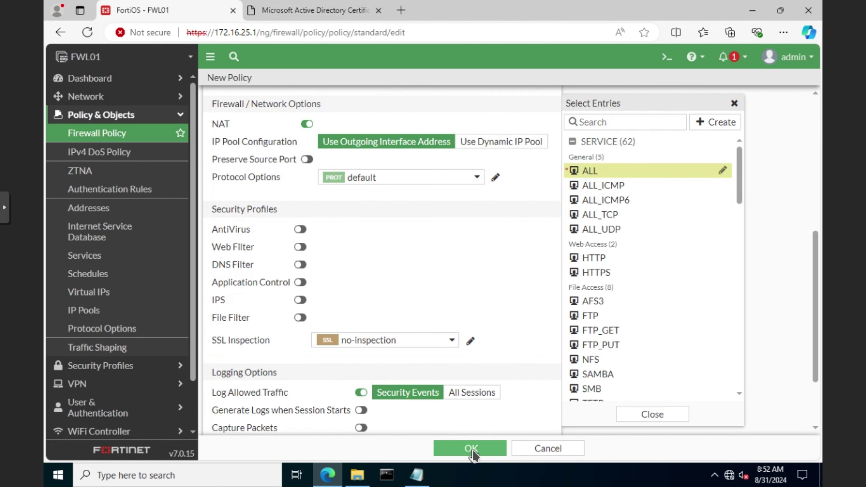
left_click(476, 447)
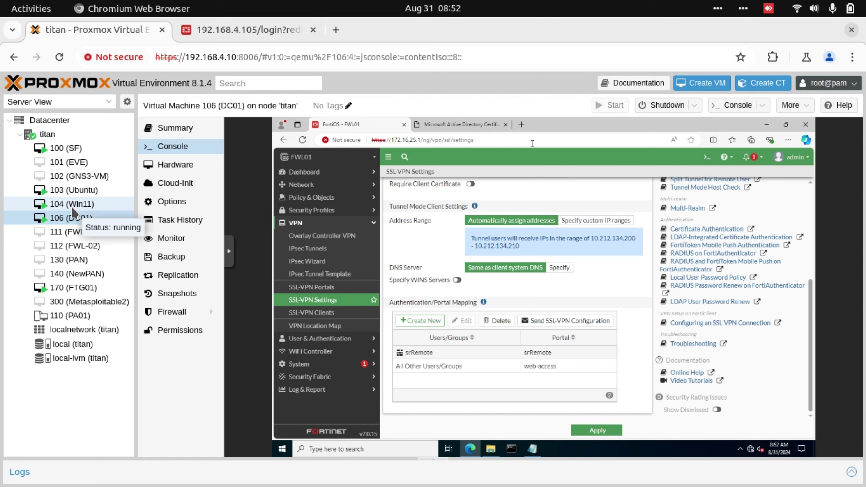
Show the Windows lock screen of VM 104 (Win11) in its console.
left_click(69, 204)
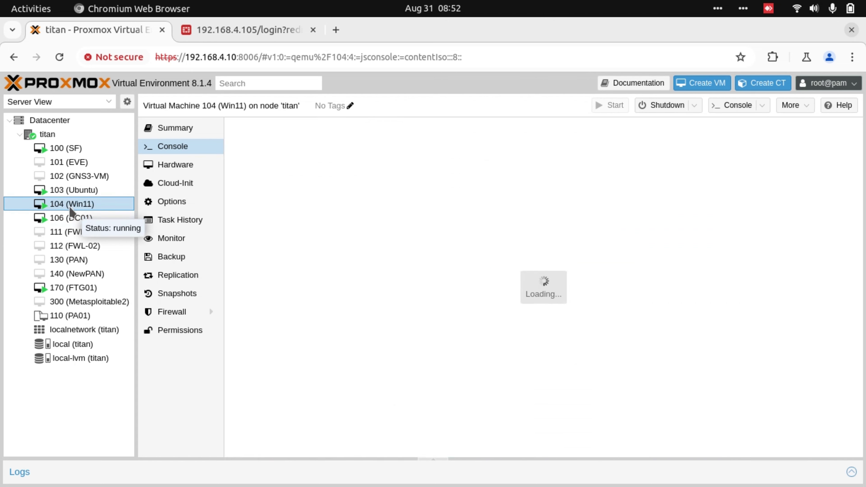
key("alt+Tab")
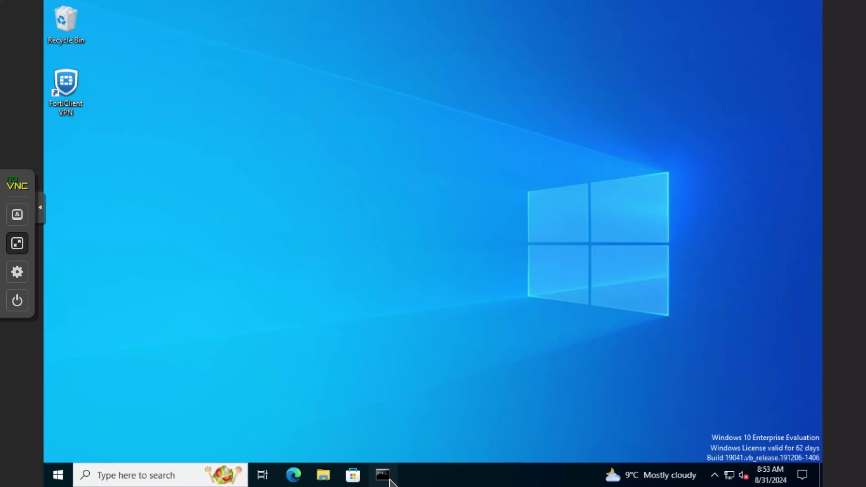
Ping the firewall at 172.16.15.2 from Command Prompt, getting 4/4 replies with 0% loss.
left_click(383, 478)
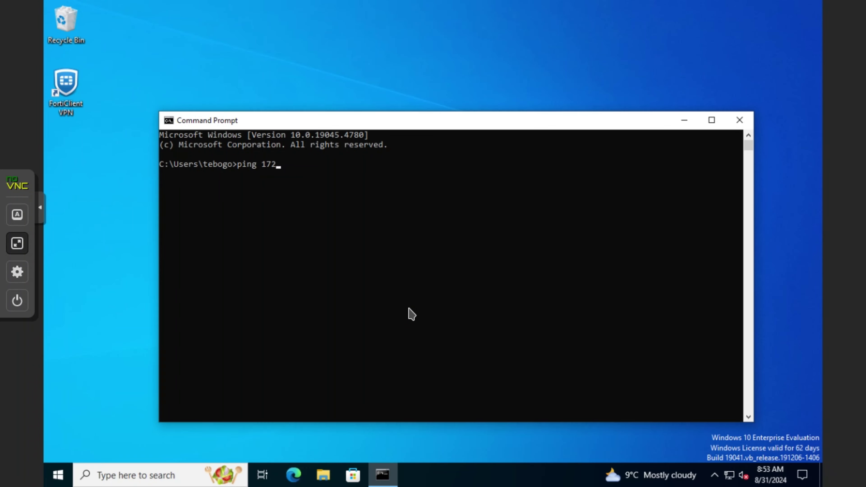
type("ping 172.16.15.2")
key("Return")
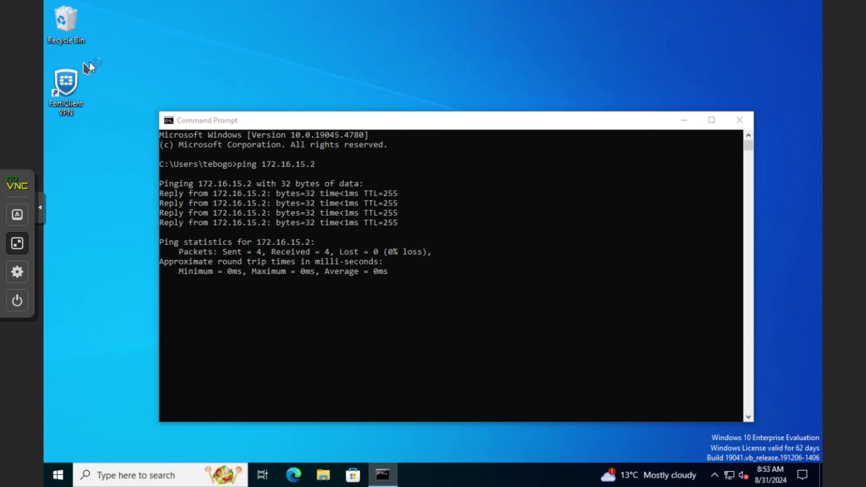
left_click(70, 89)
In FortiClient VPN, configure connection SR with gateway 172.16.15.2 and port 4443.
double_click(82, 89)
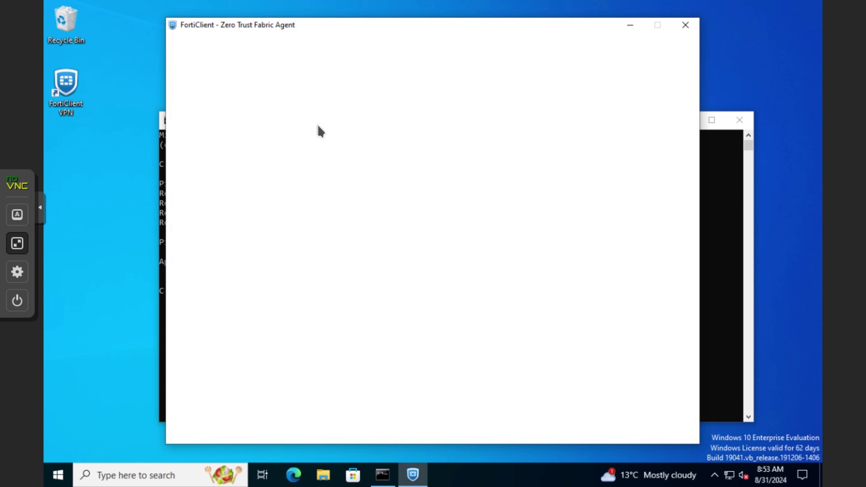
left_click(452, 324)
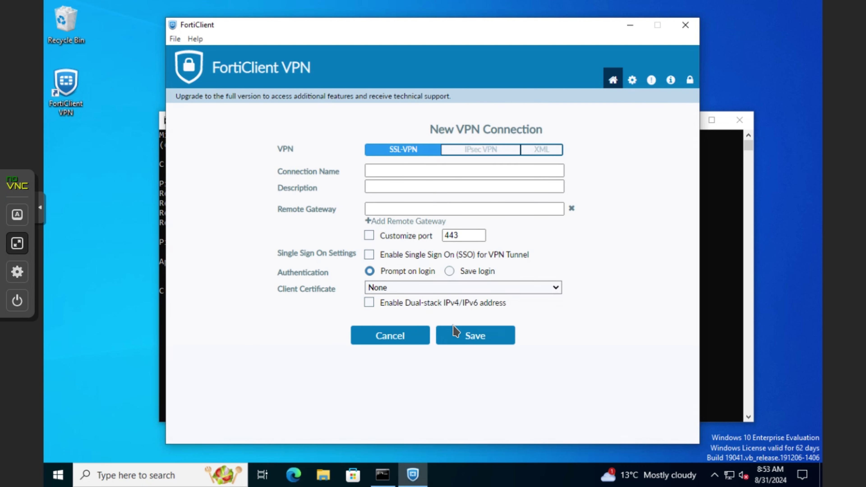
left_click(437, 170)
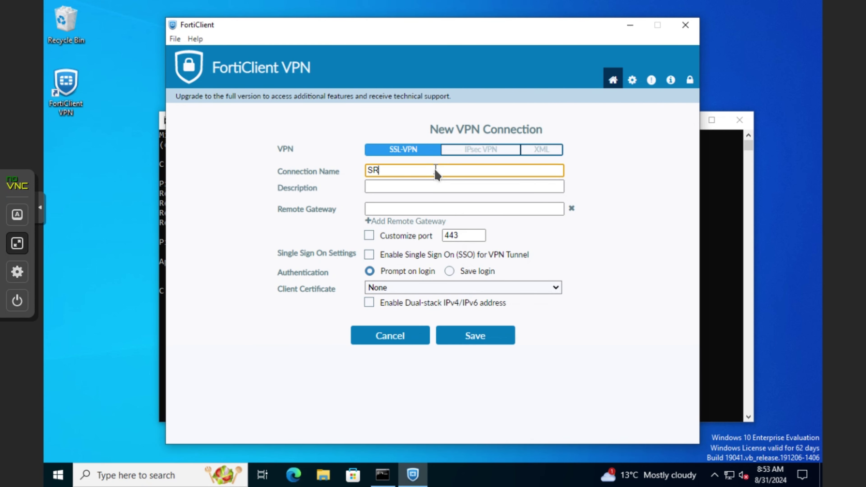
key("Tab")
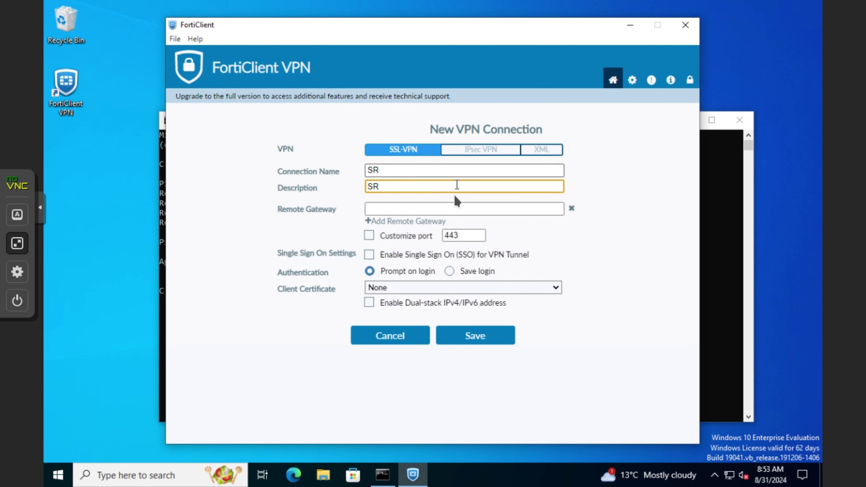
left_click(427, 209)
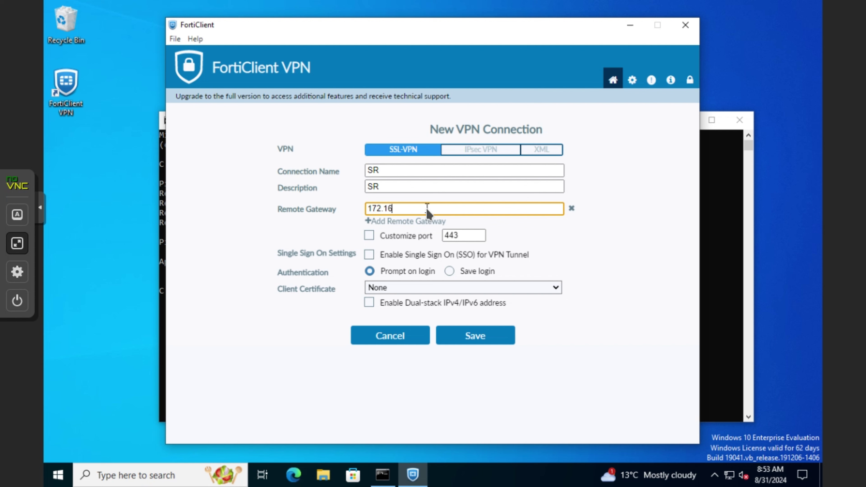
left_click(446, 236)
Save the SR connection, sign in with the user's credentials, and accept the gateway certificate.
type("4")
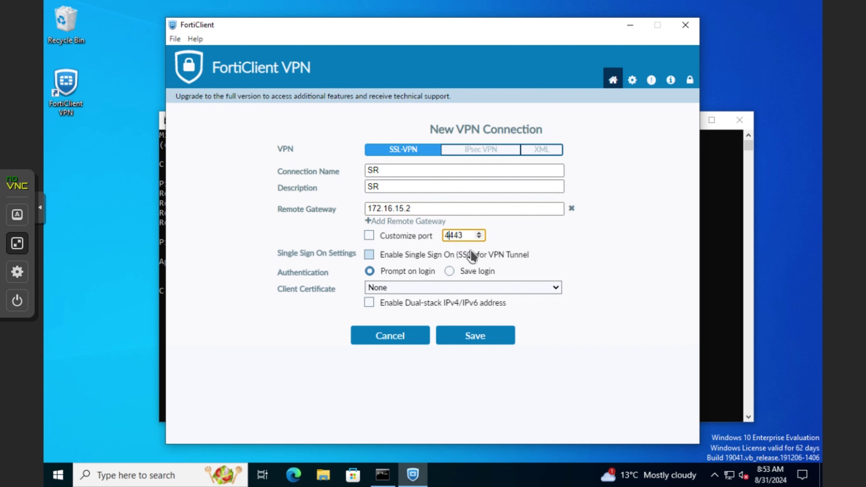
left_click(487, 336)
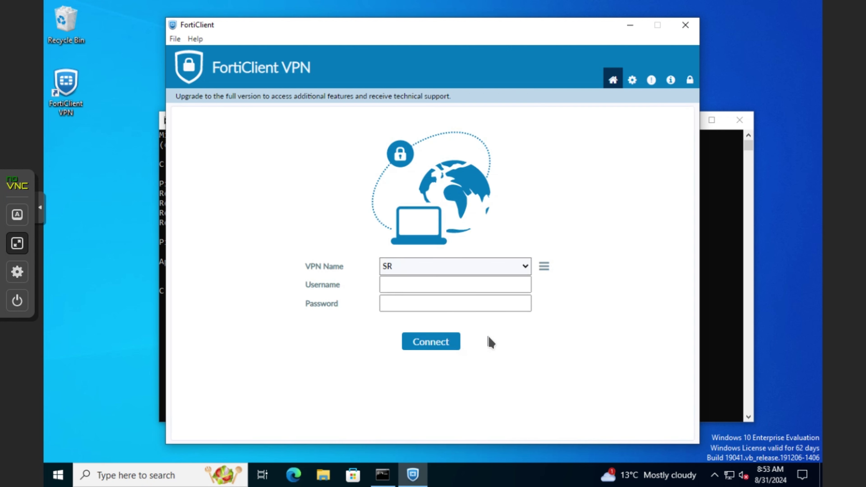
left_click(450, 286)
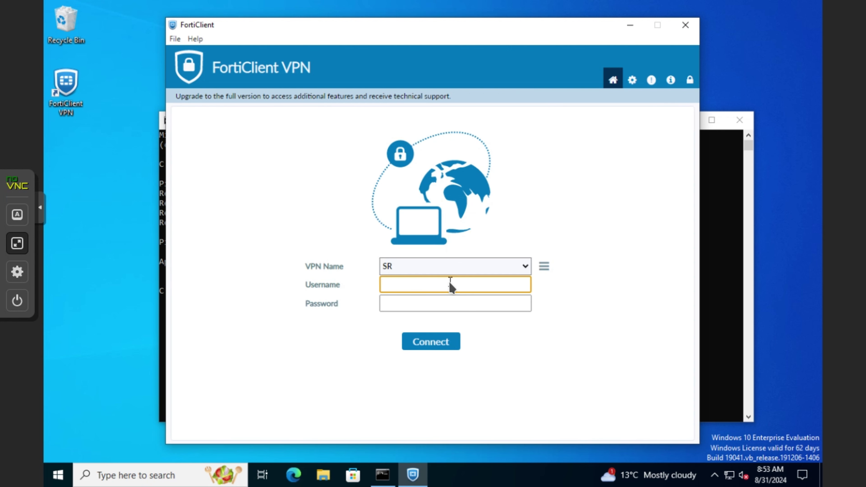
type("piccard")
key("Tab")
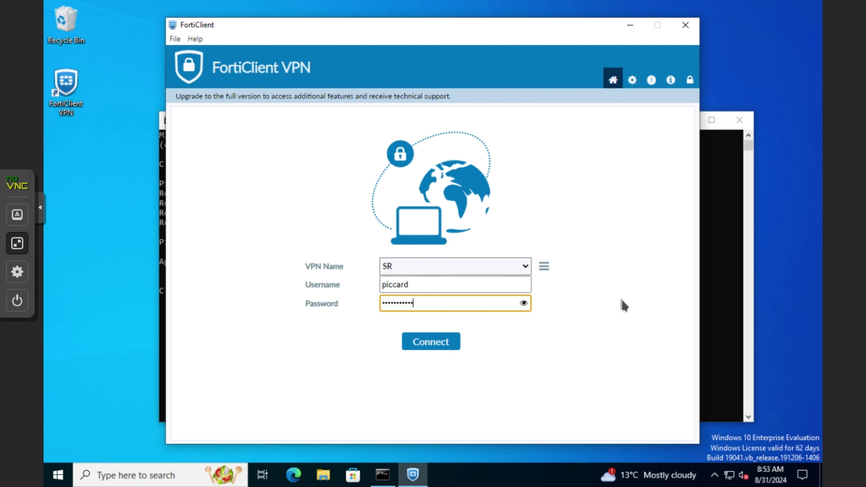
key("Return")
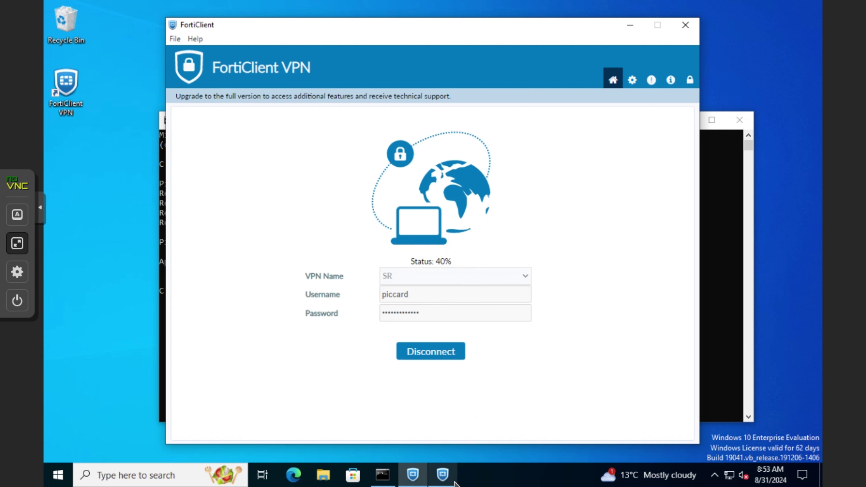
left_click(444, 483)
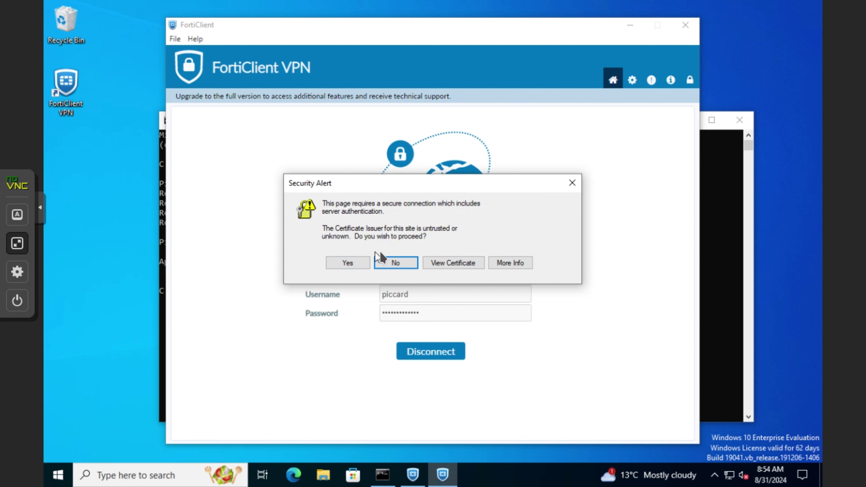
left_click(358, 264)
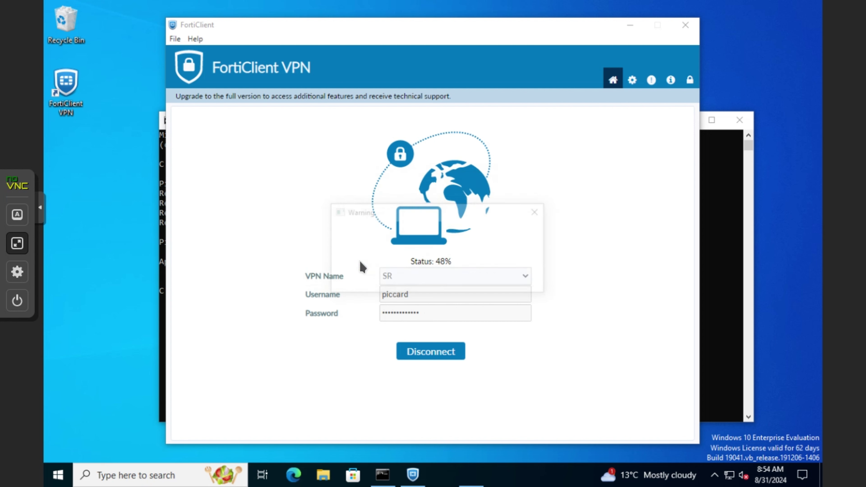
Dismiss the credential error and retry the sign-in with the username and password.
left_click(515, 282)
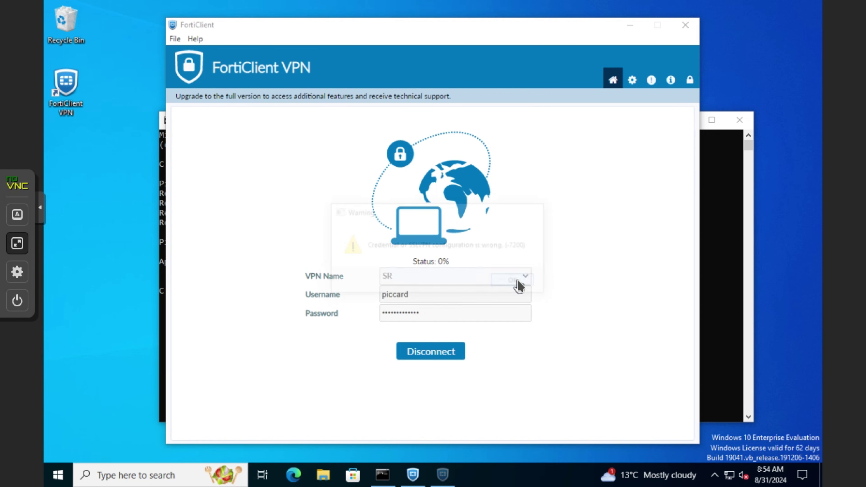
left_click(493, 287)
type("piccard")
key("Tab")
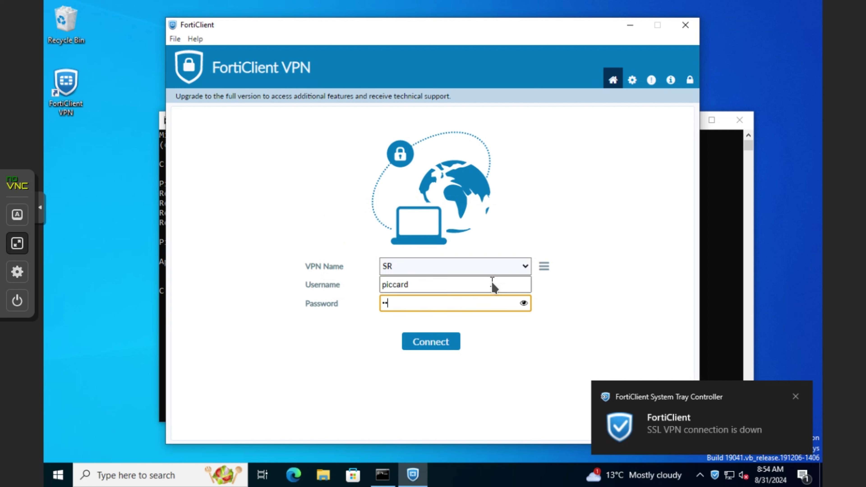
type("••••••••••••")
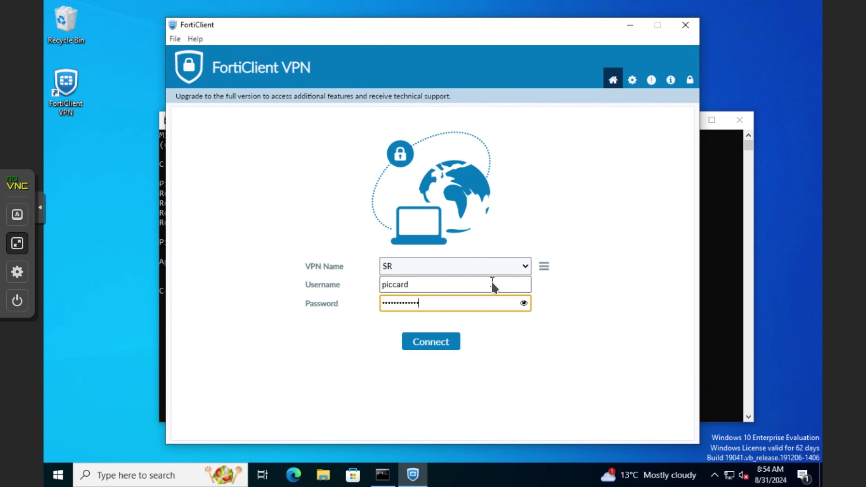
key("Return")
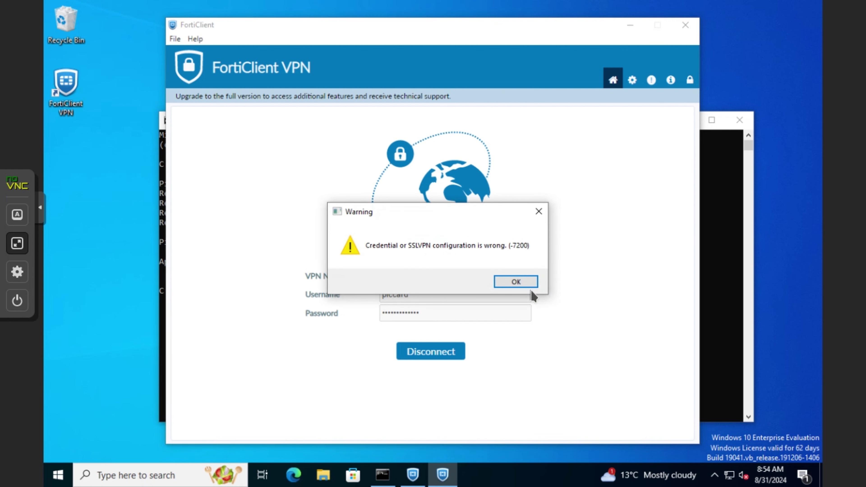
Change the SR connection's port to 4443 and save it.
left_click(531, 286)
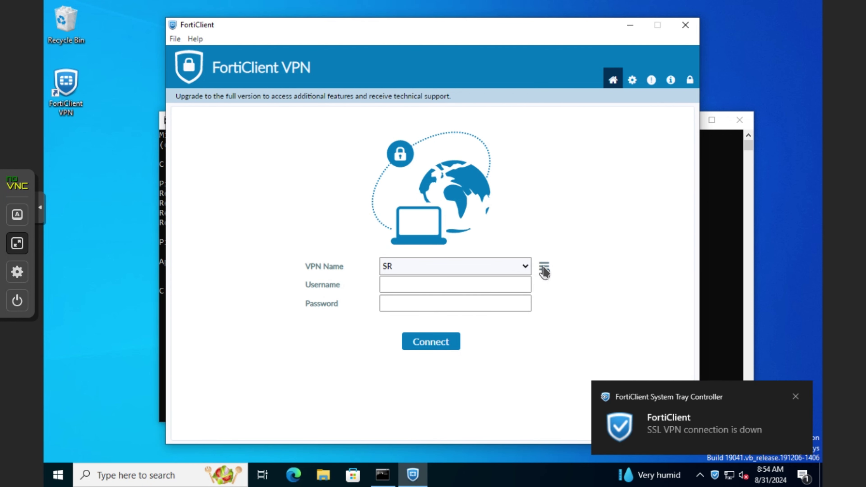
left_click(544, 272)
left_click(491, 293)
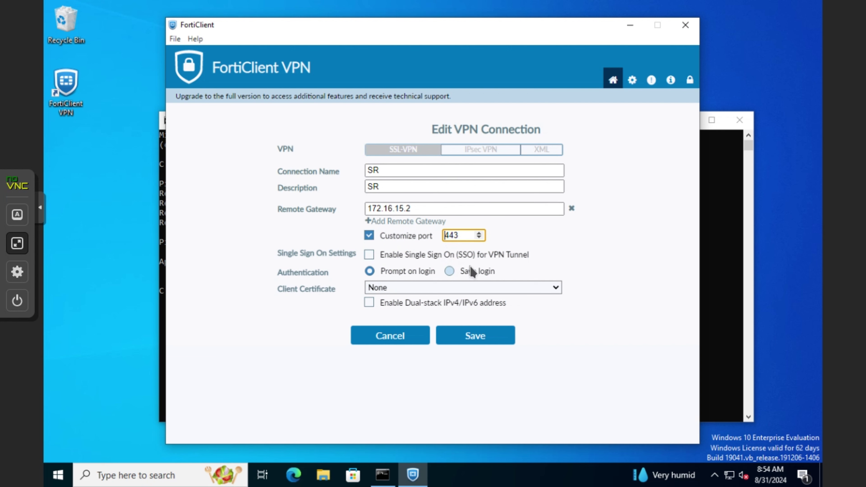
type("4")
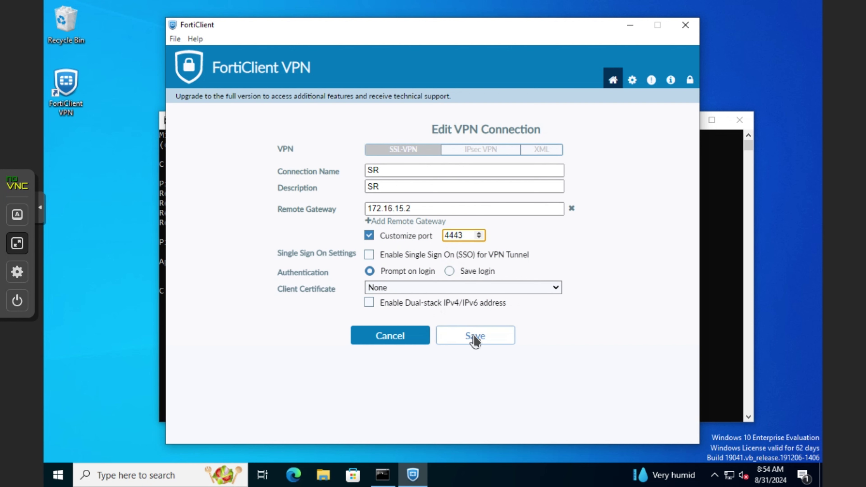
left_click(474, 336)
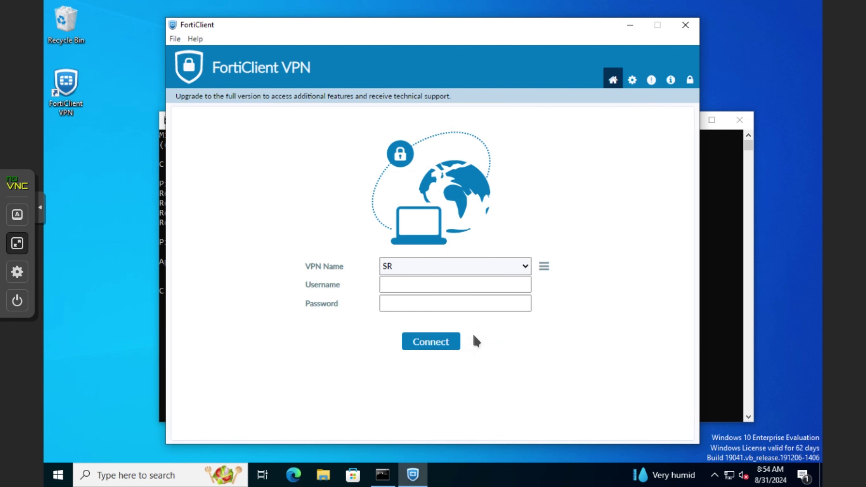
left_click(546, 270)
left_click(496, 294)
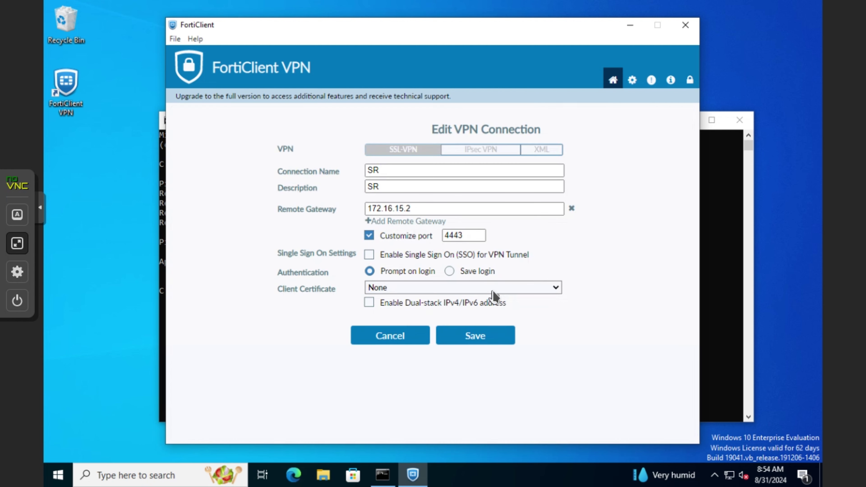
left_click(475, 336)
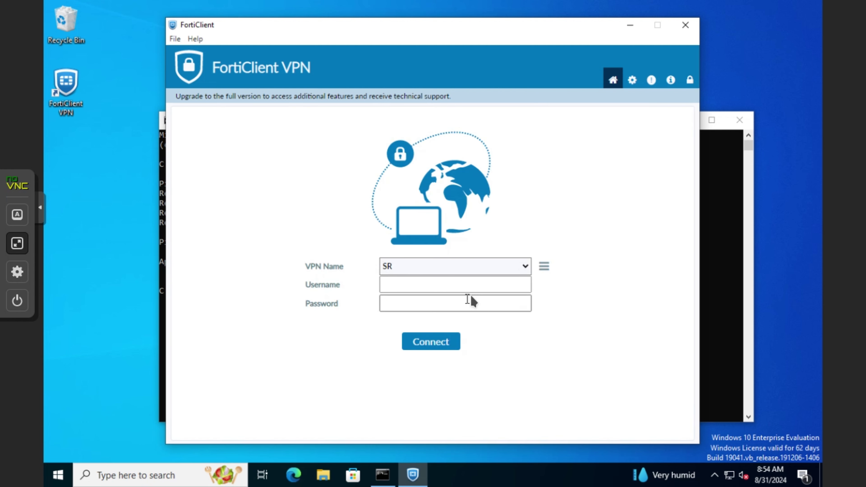
Connect to SR with the user's credentials, accepting the certificate, getting tunnel IP 10.212.134.200.
left_click(481, 286)
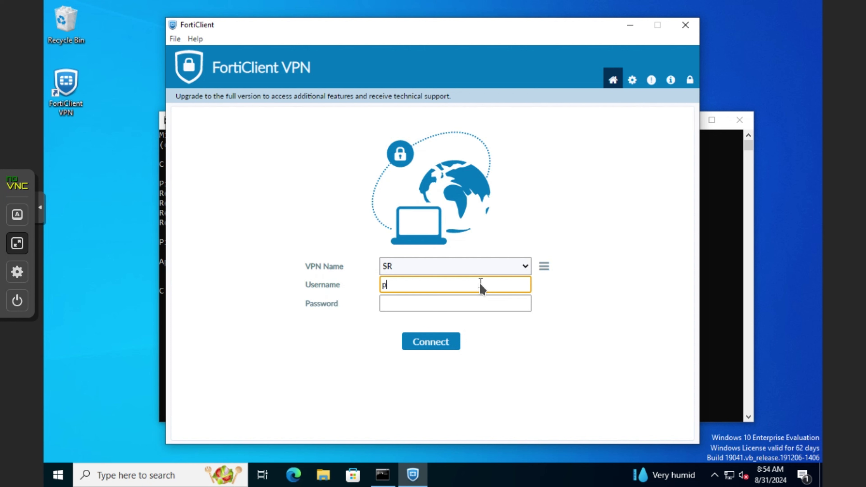
key("Tab")
type("•••••••")
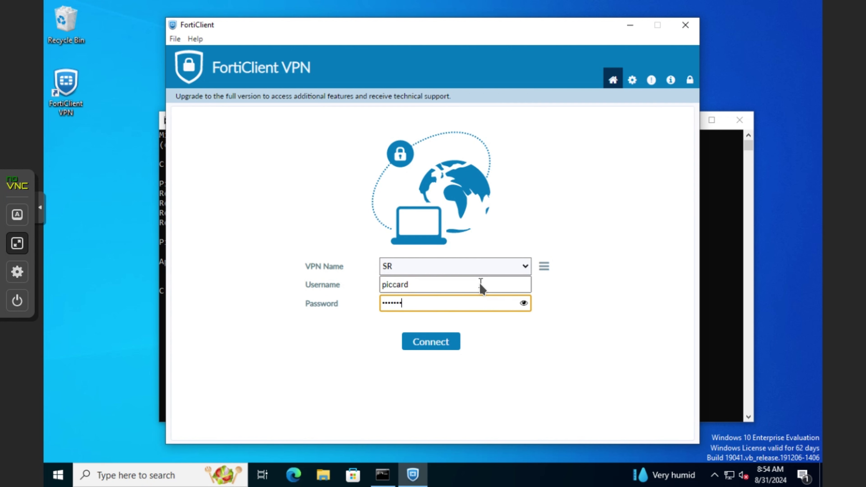
key("Return")
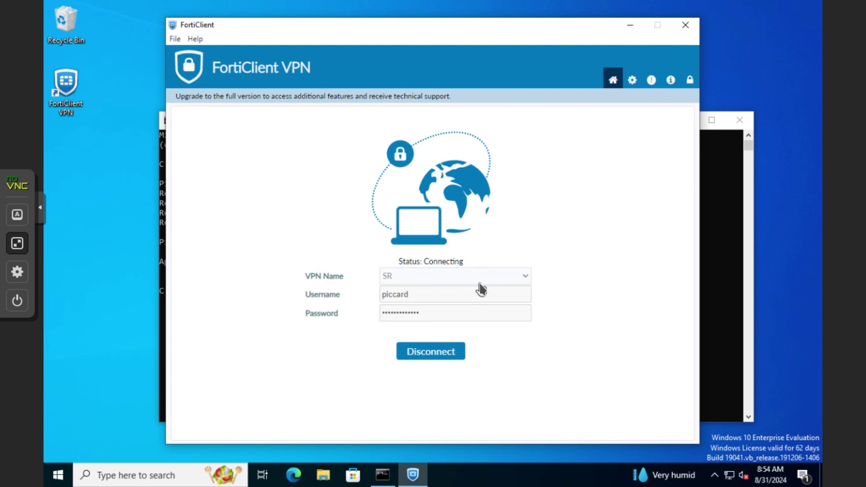
left_click(377, 267)
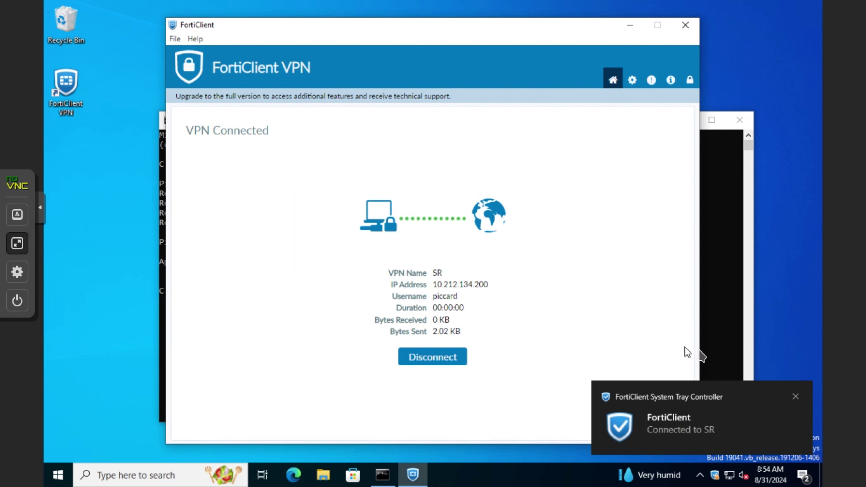
left_click(798, 398)
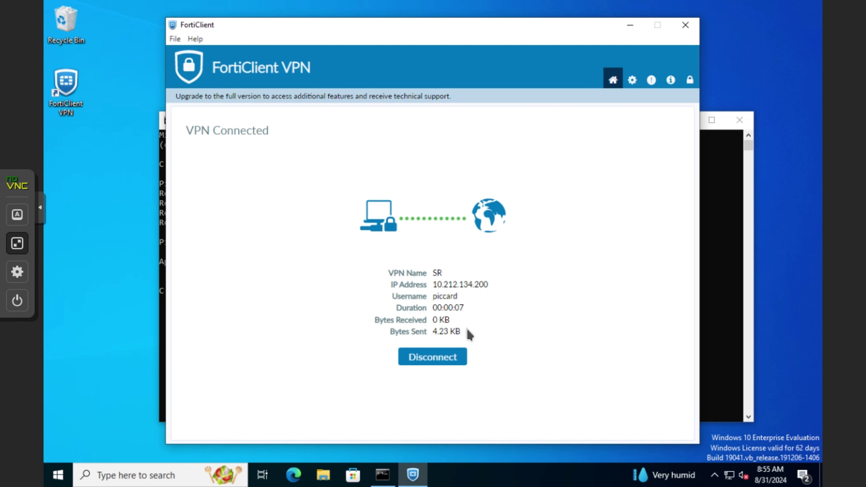
left_click(295, 478)
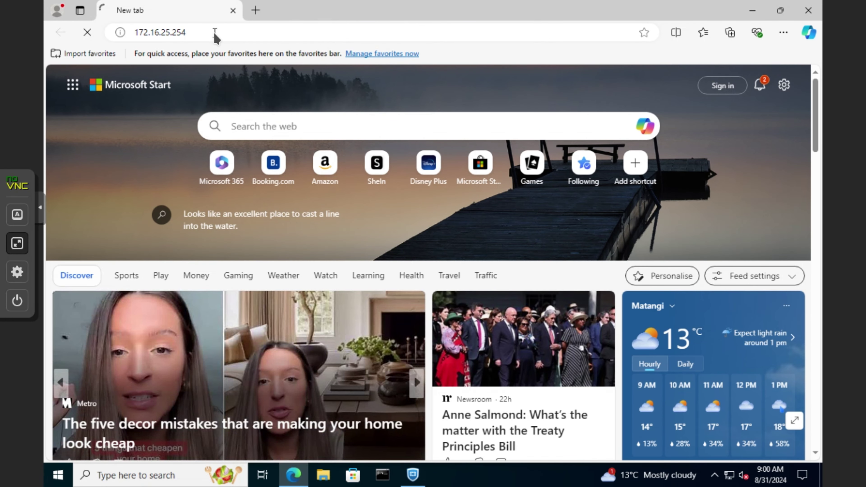
left_click(234, 28)
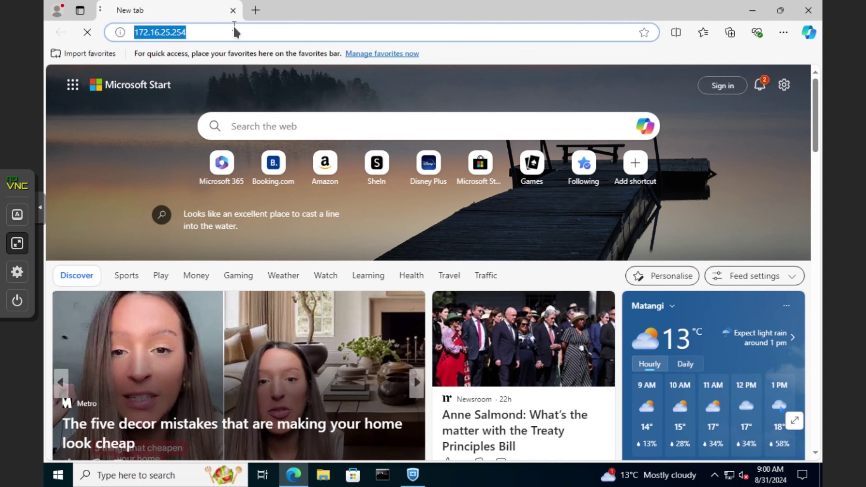
key("End")
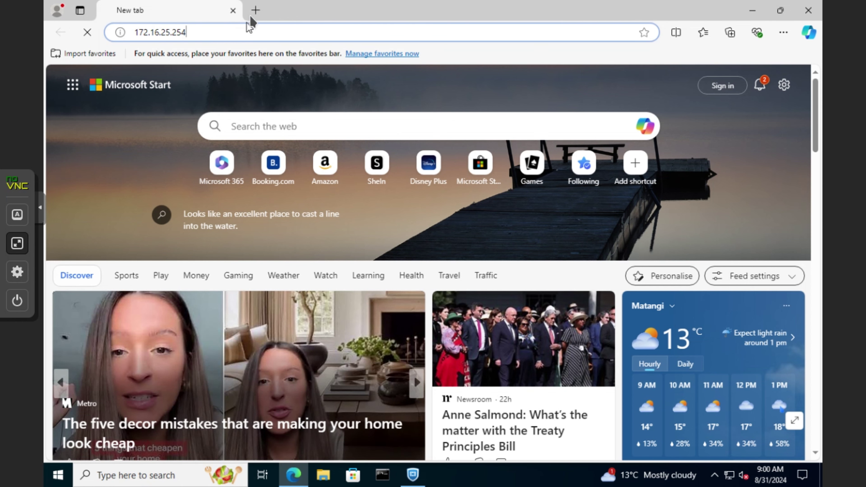
left_click(254, 10)
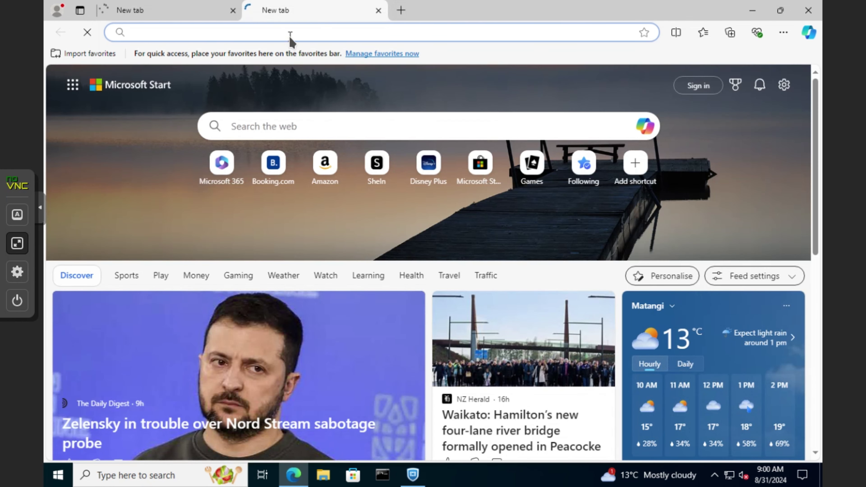
type("http:")
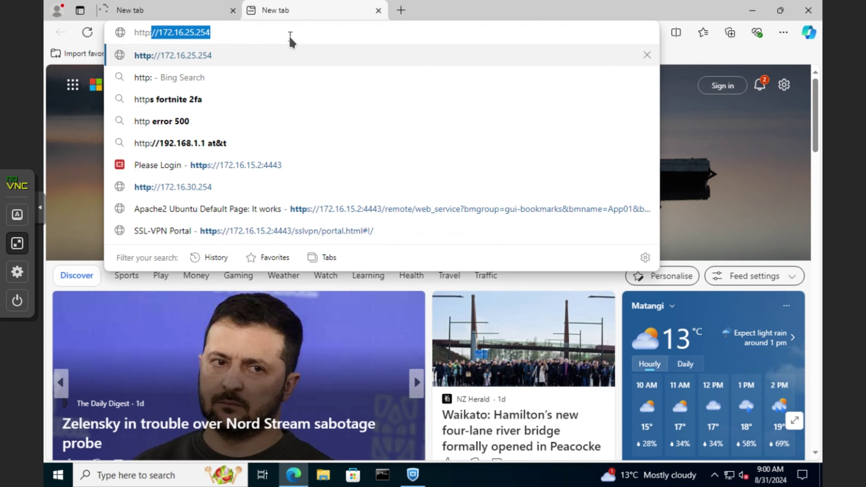
type("//172.16.30.")
key("Return")
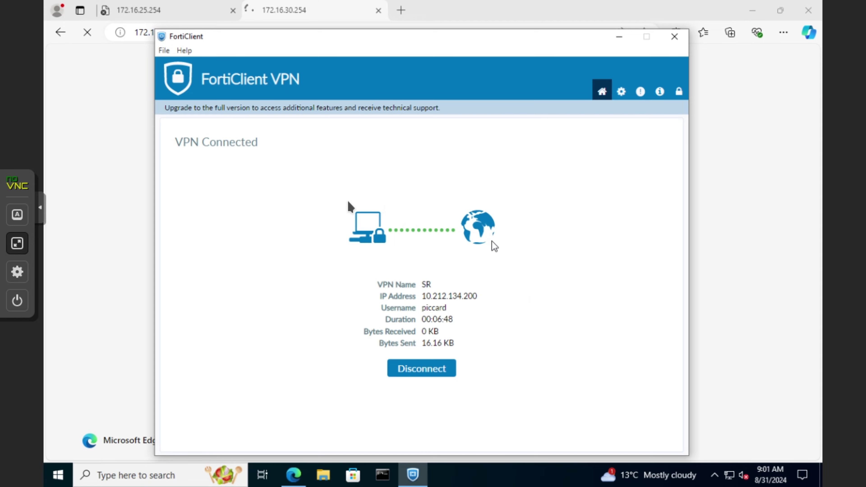
Download the FortiGate configuration backup.
mouse_move(388, 5)
left_click(433, 40)
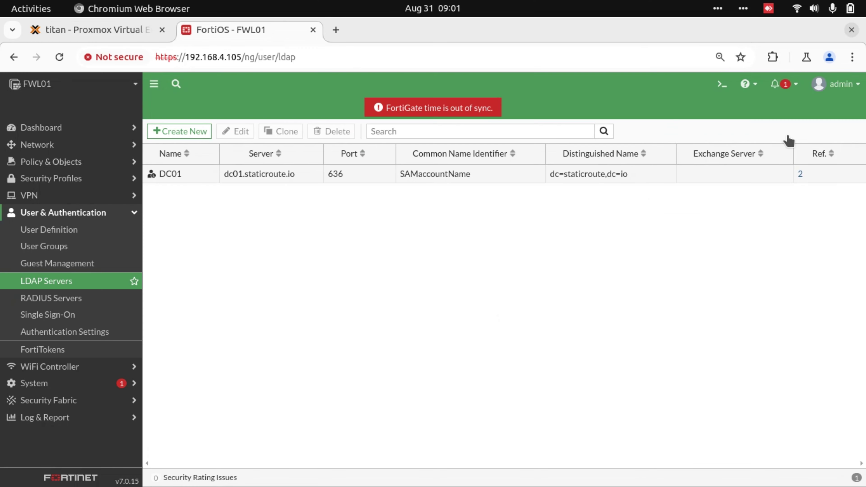
left_click(837, 83)
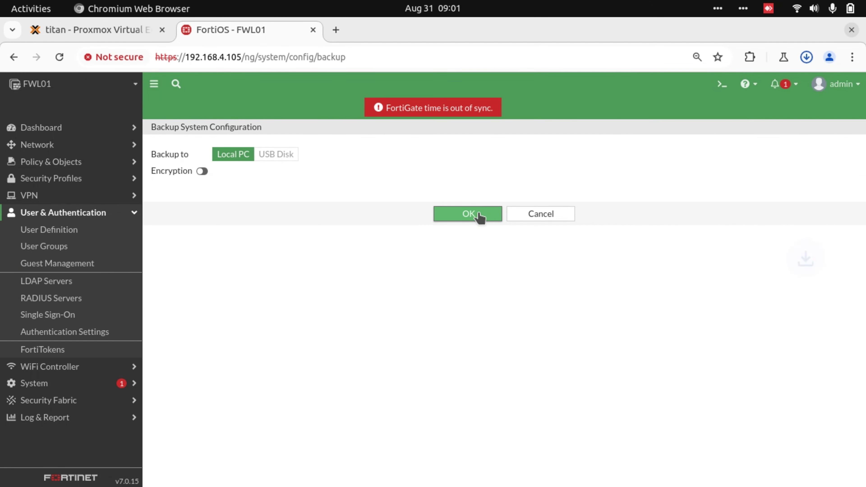
left_click(481, 214)
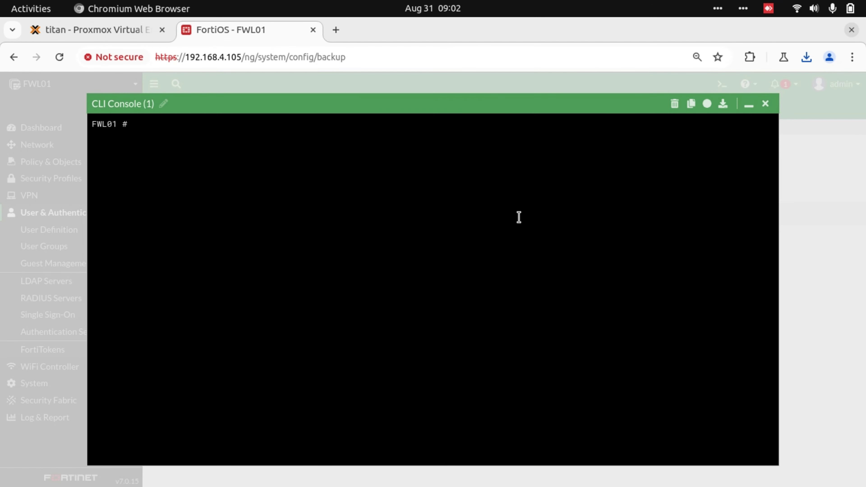
Shut down the firewall with exec shutdown, confirming with y.
type("exec")
type("shutdown")
key("Return")
type("y")
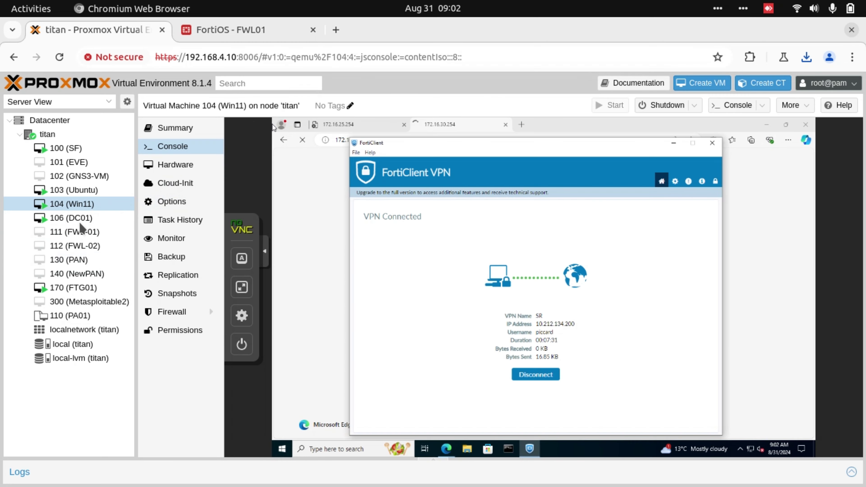
Detach the hard disk from the FTG01 virtual machine.
left_click(73, 287)
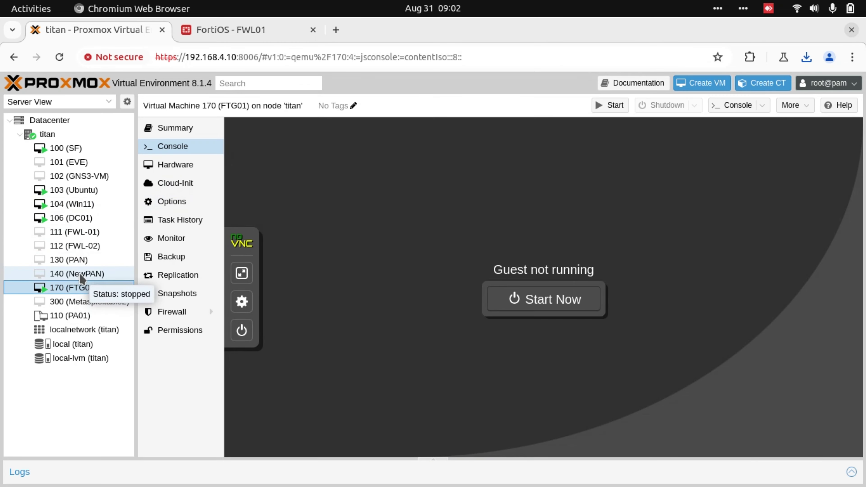
left_click(175, 164)
left_click(273, 244)
left_click(290, 128)
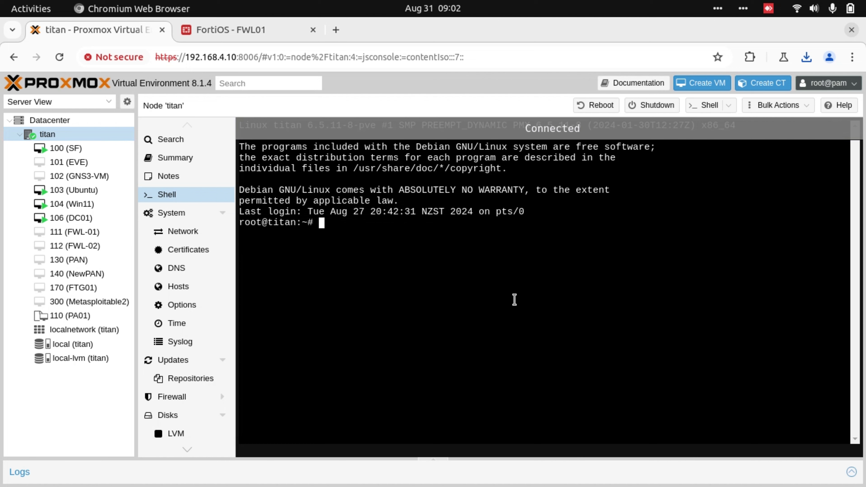
Rerun the disk-import command (!388) from shell history in /var/lib/vz/template/.
type("cd /var/lib/vz/template/")
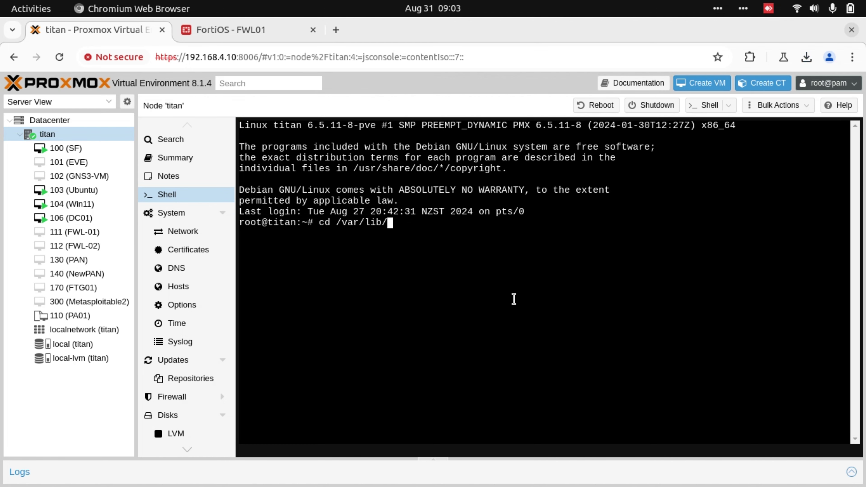
key("Return")
type("ls")
key("Return")
type("history")
key("Return")
type("!388")
key("Return")
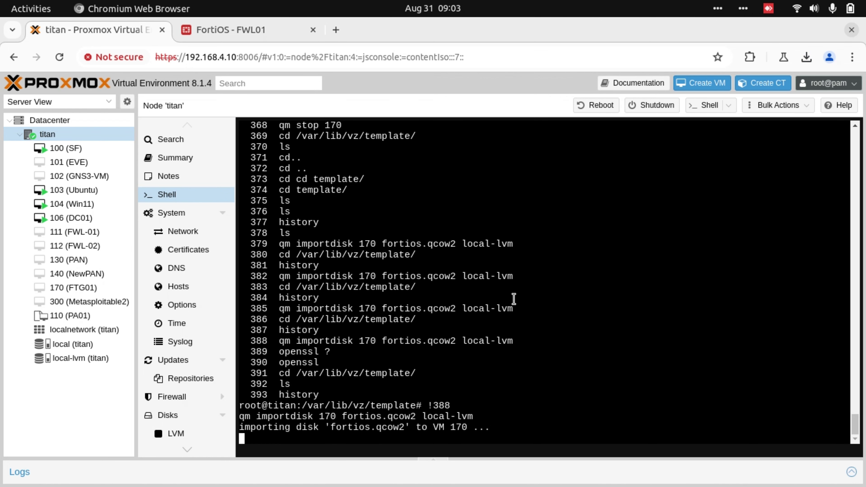
Attach the imported disk to VM 170, boot it, log in as admin, and type diag ip addr.
left_click(307, 324)
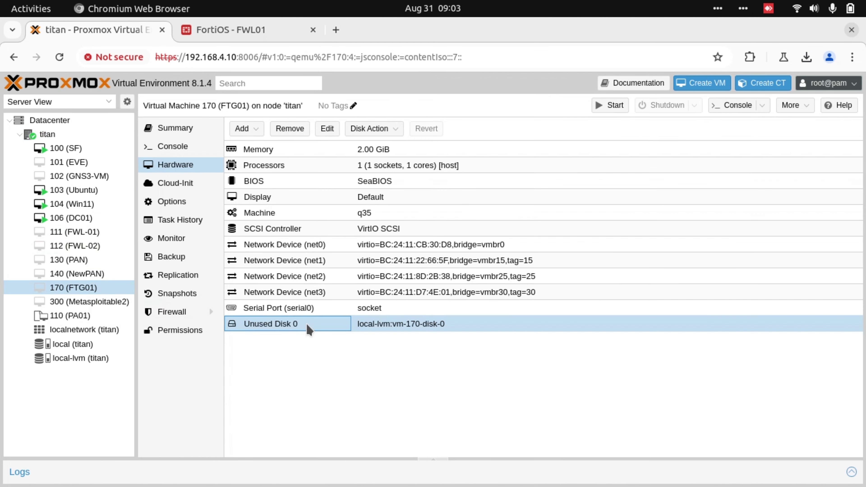
double_click(307, 324)
left_click(589, 339)
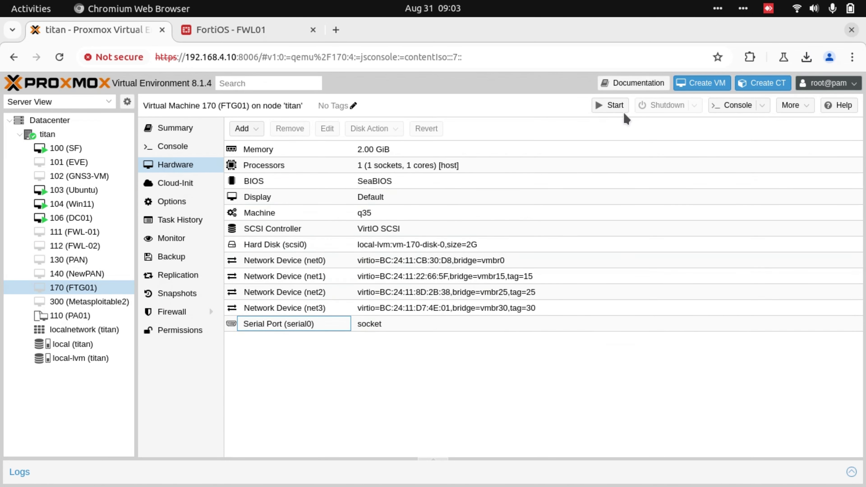
left_click(610, 106)
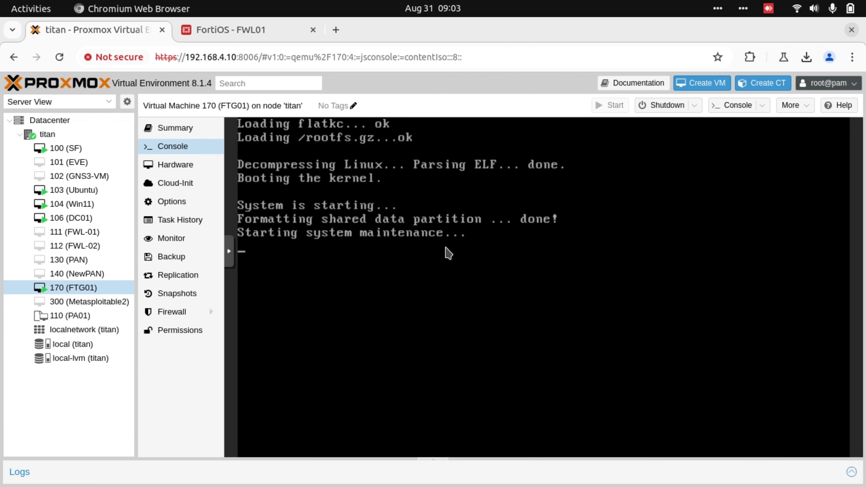
type("ad")
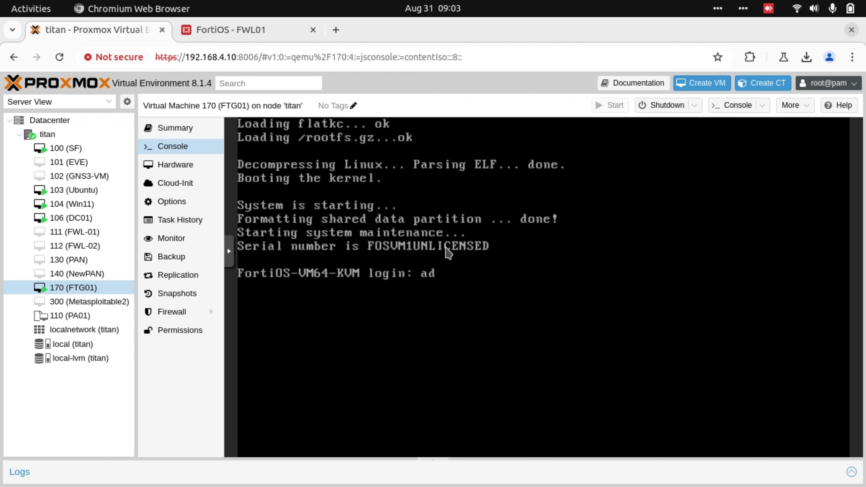
type("min")
key("Return")
key("Return")
key("Return")
key("Return")
type("diag ip addr")
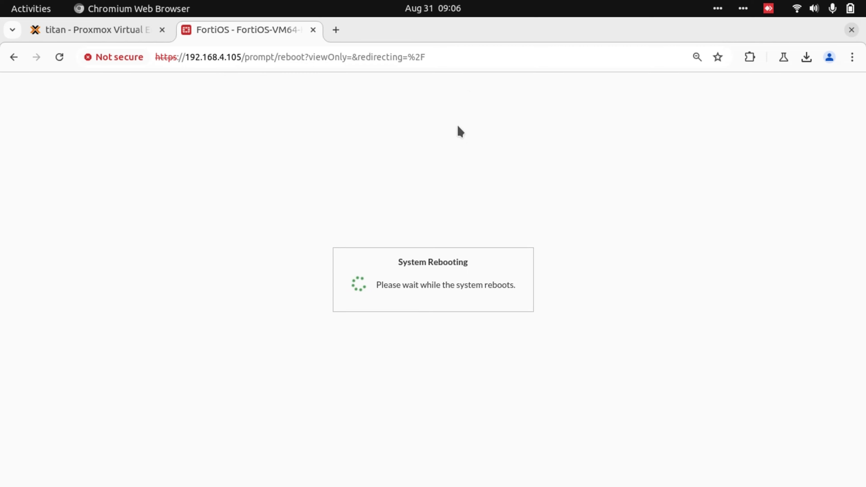
Load the FortiOS web GUI at the firewall's root address.
left_click(101, 31)
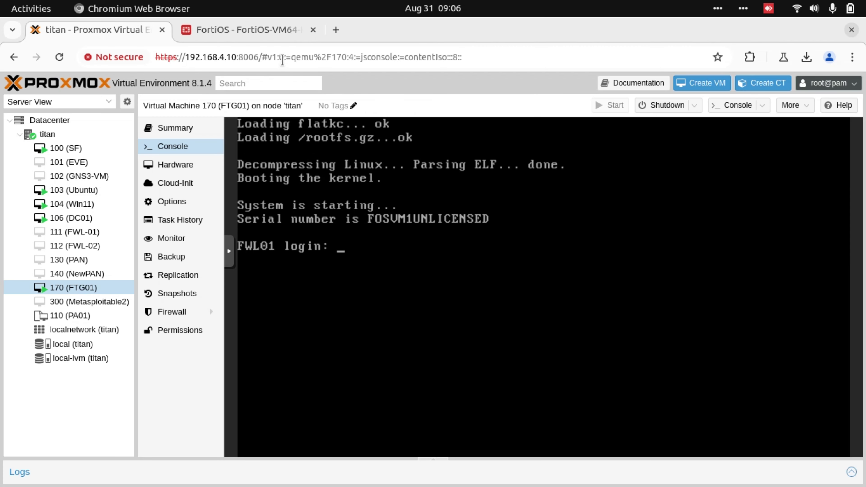
left_click(273, 31)
left_click_drag(246, 58, 733, 60)
key("BackSpace")
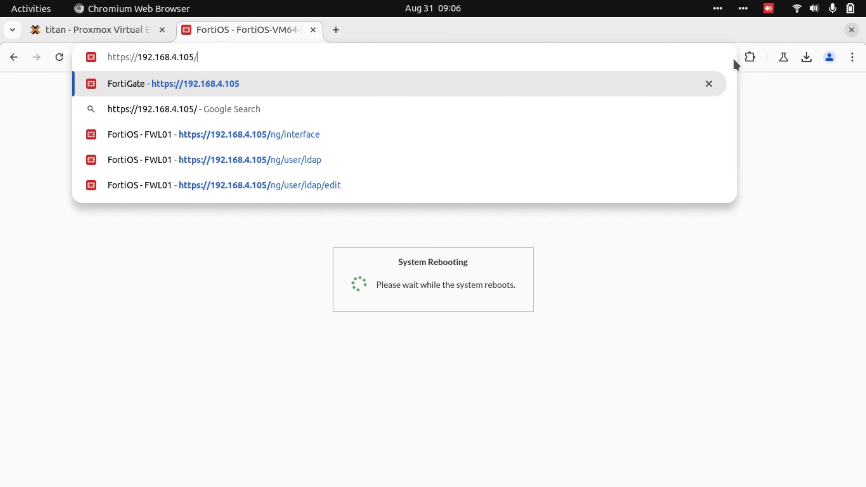
key("Return")
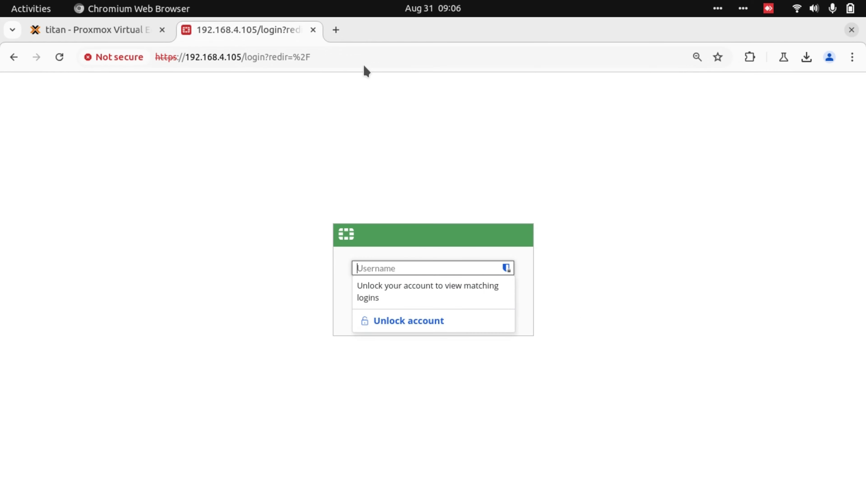
Open the Win11 VM console and bring back the SSL VPN network diagram.
left_click(125, 38)
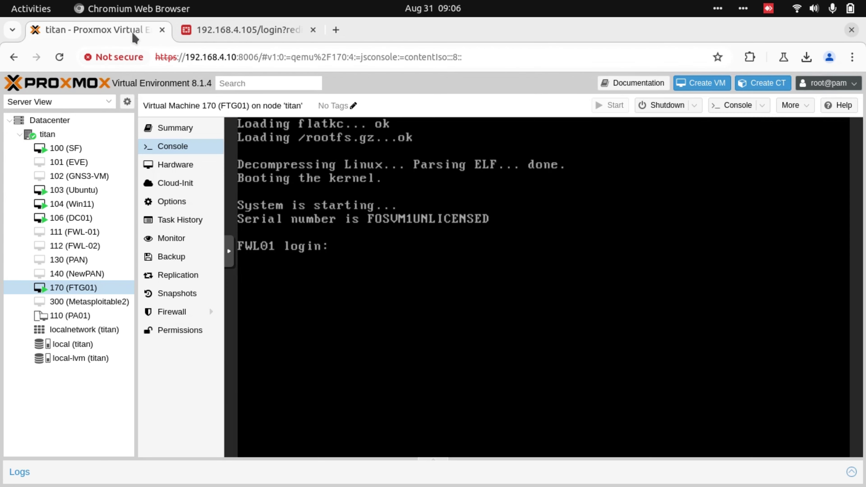
left_click(88, 205)
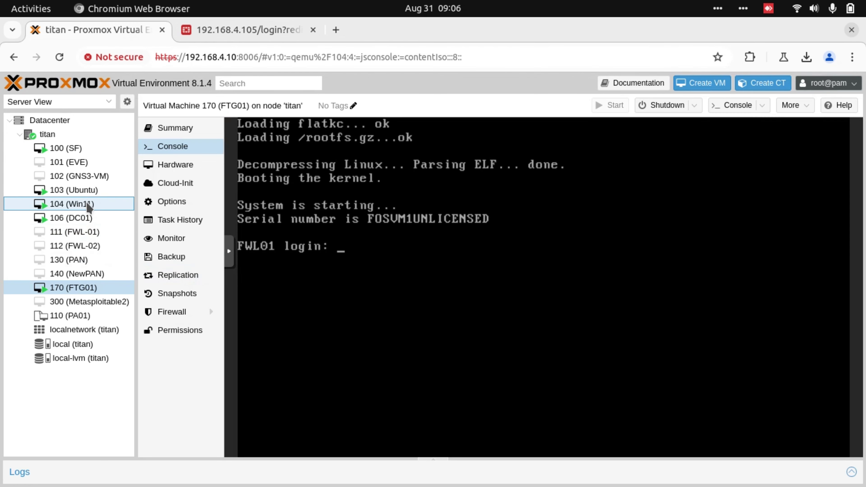
key("alt+Tab")
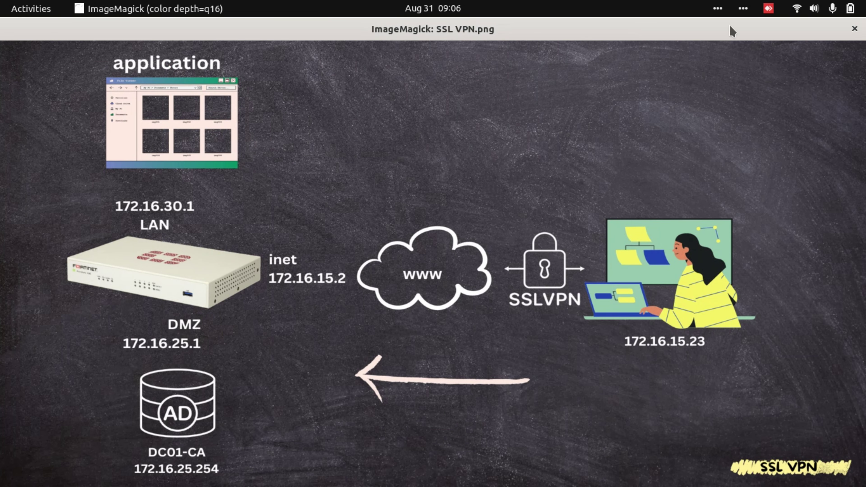
Connect FortiClient to the SR VPN with the user's password and reload 172.16.30.254 in Edge.
key("alt+Tab")
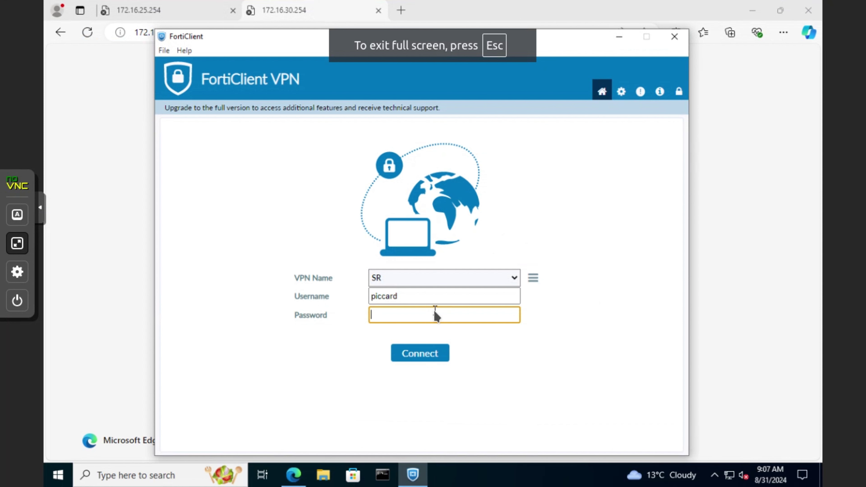
type("**********")
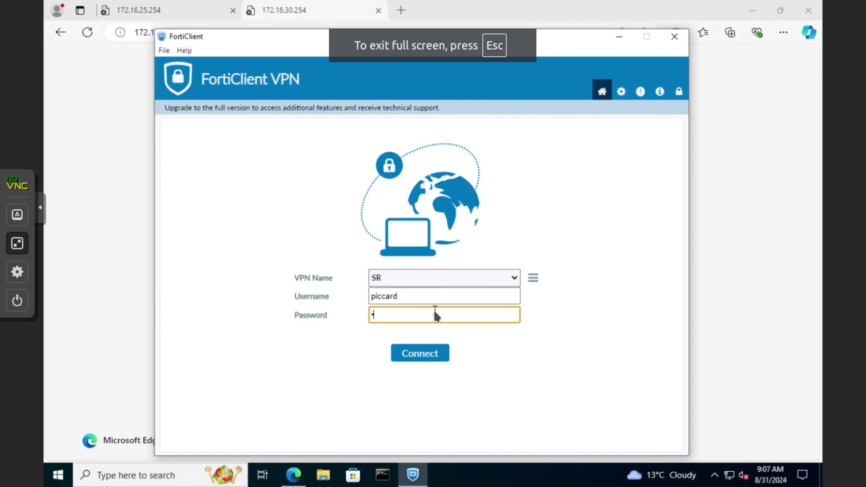
type("****")
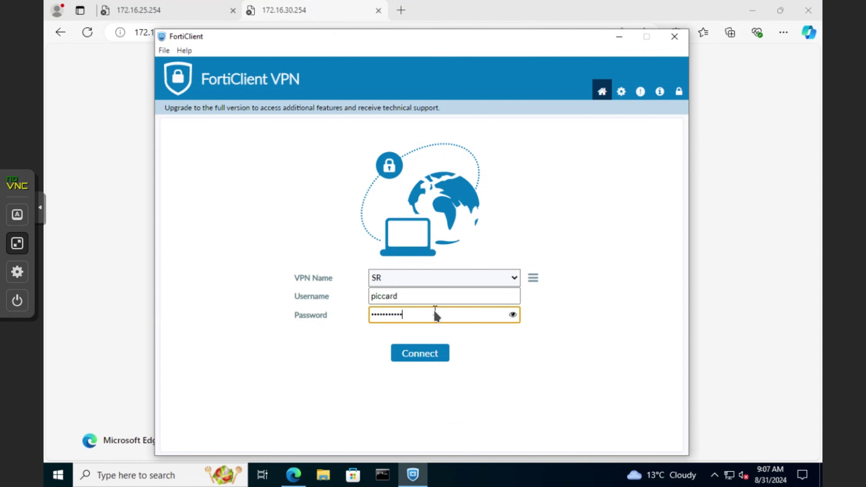
key("Return")
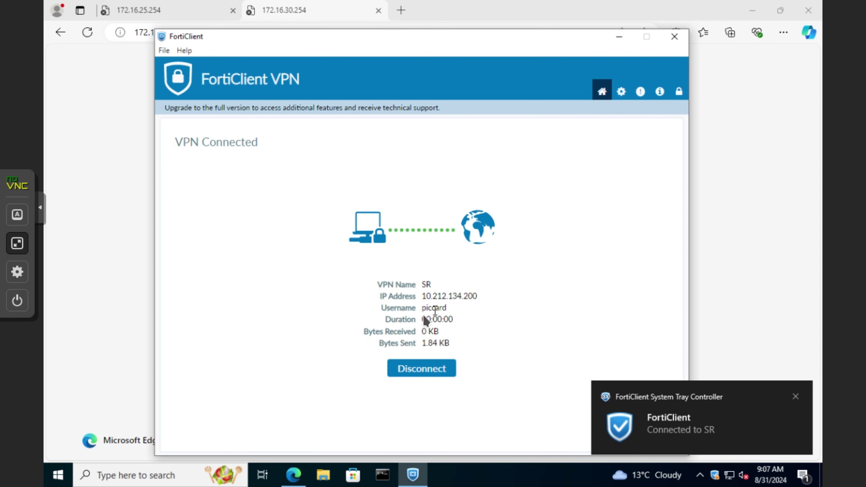
left_click(167, 22)
left_click(225, 31)
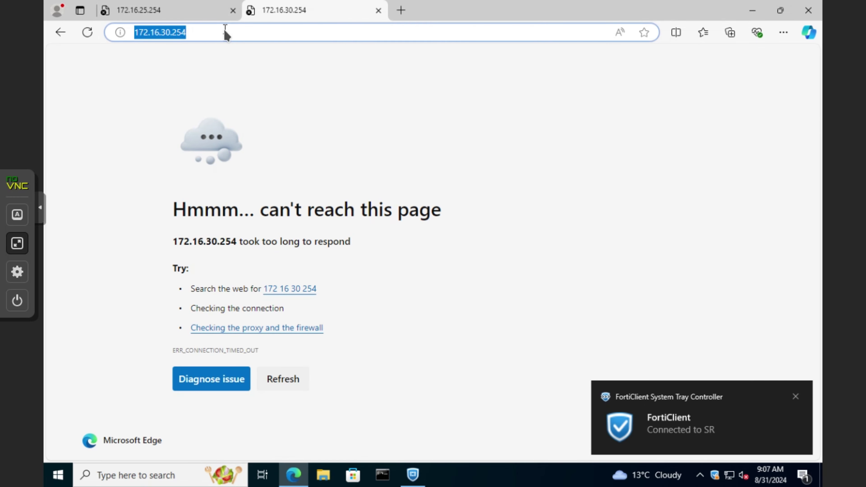
key("Return")
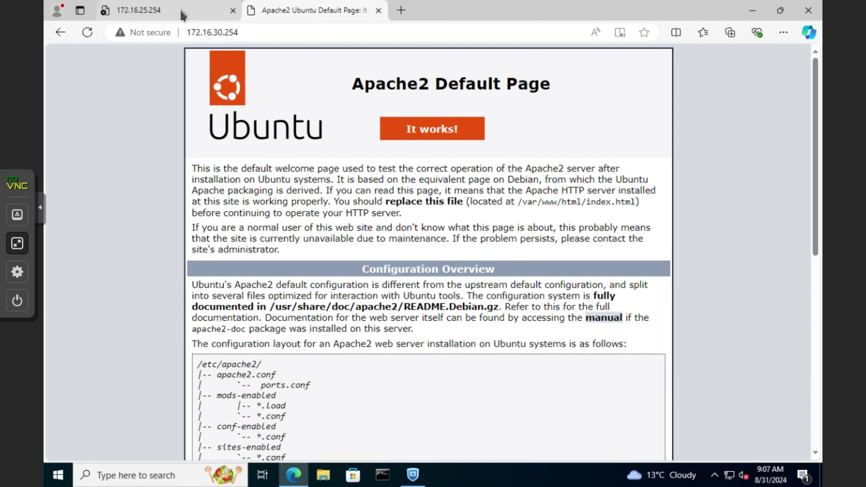
Sign in to Certificate Services at 172.16.25.254/certsrv as administrator to reach the DC01-CA page.
left_click(183, 16)
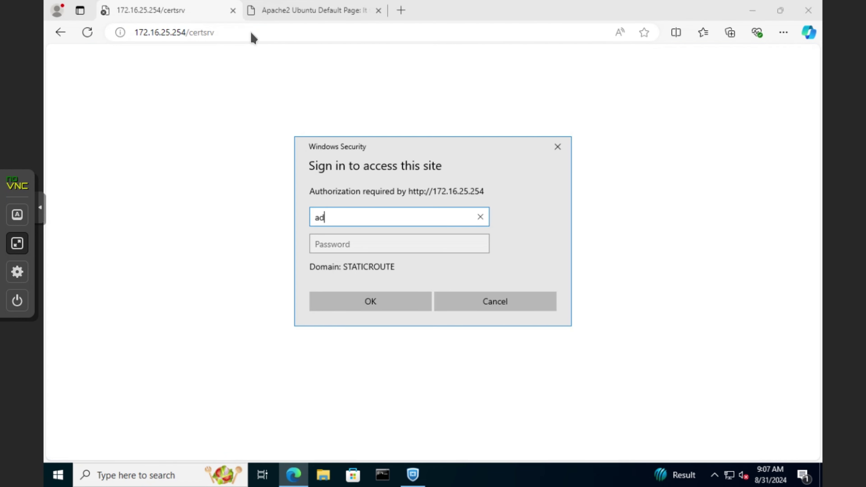
type("ministrator")
key("Tab")
type("•••••")
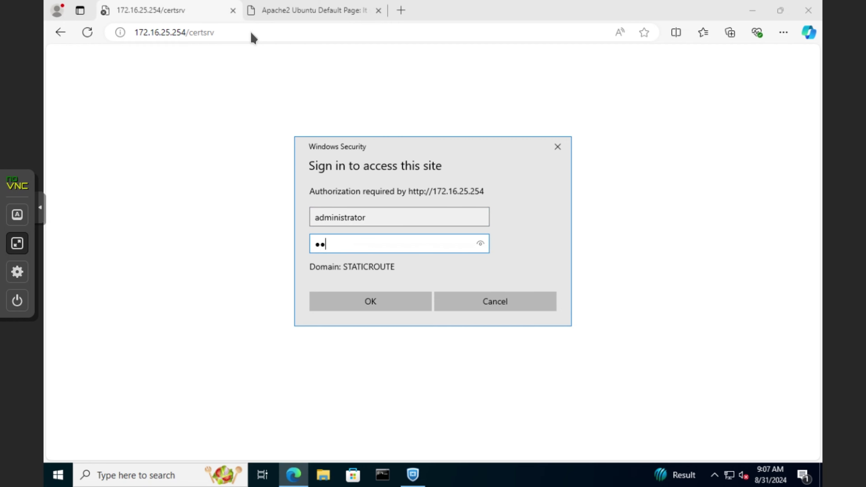
type("••••••••")
key("Return")
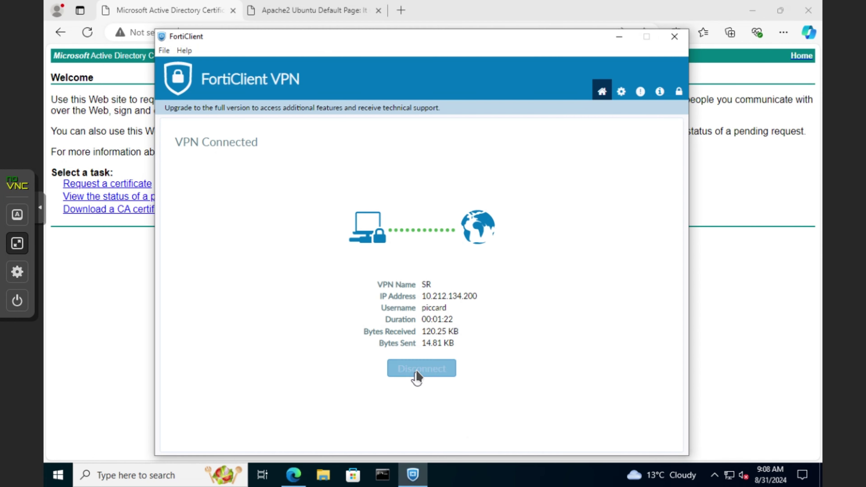
Disconnect the first user's session and reconnect to SR as user archer with the account password.
left_click(417, 374)
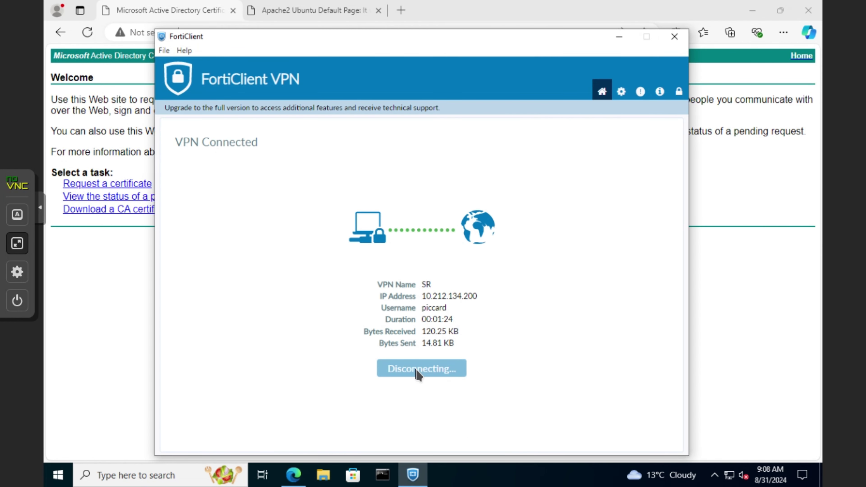
left_click(463, 296)
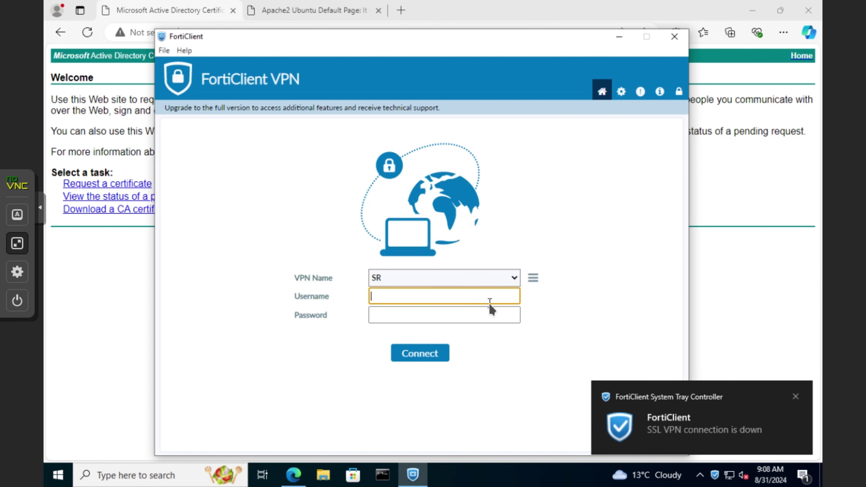
type("archer")
key("Tab")
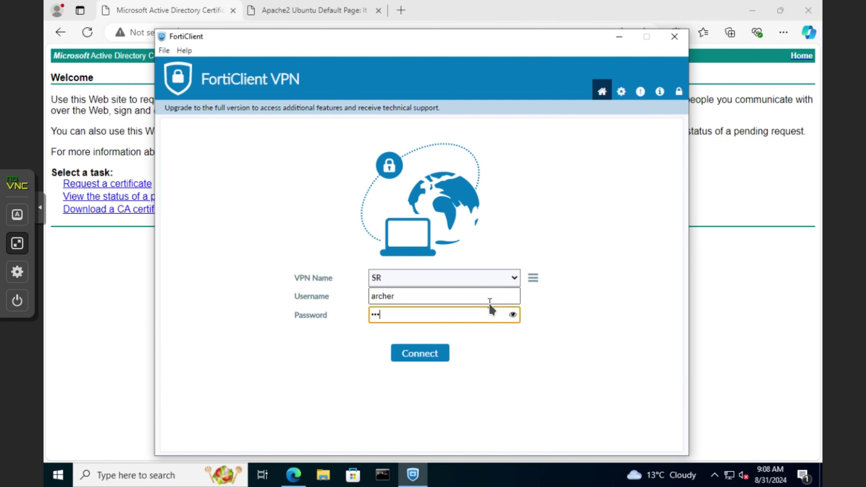
key("Return")
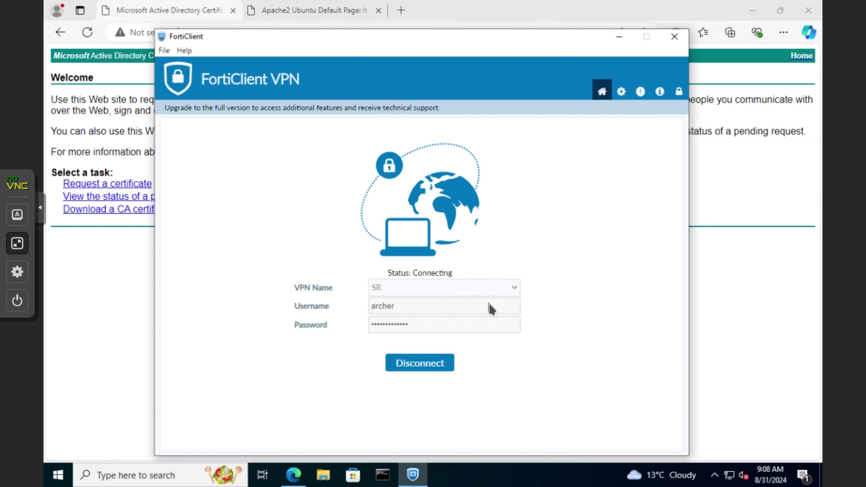